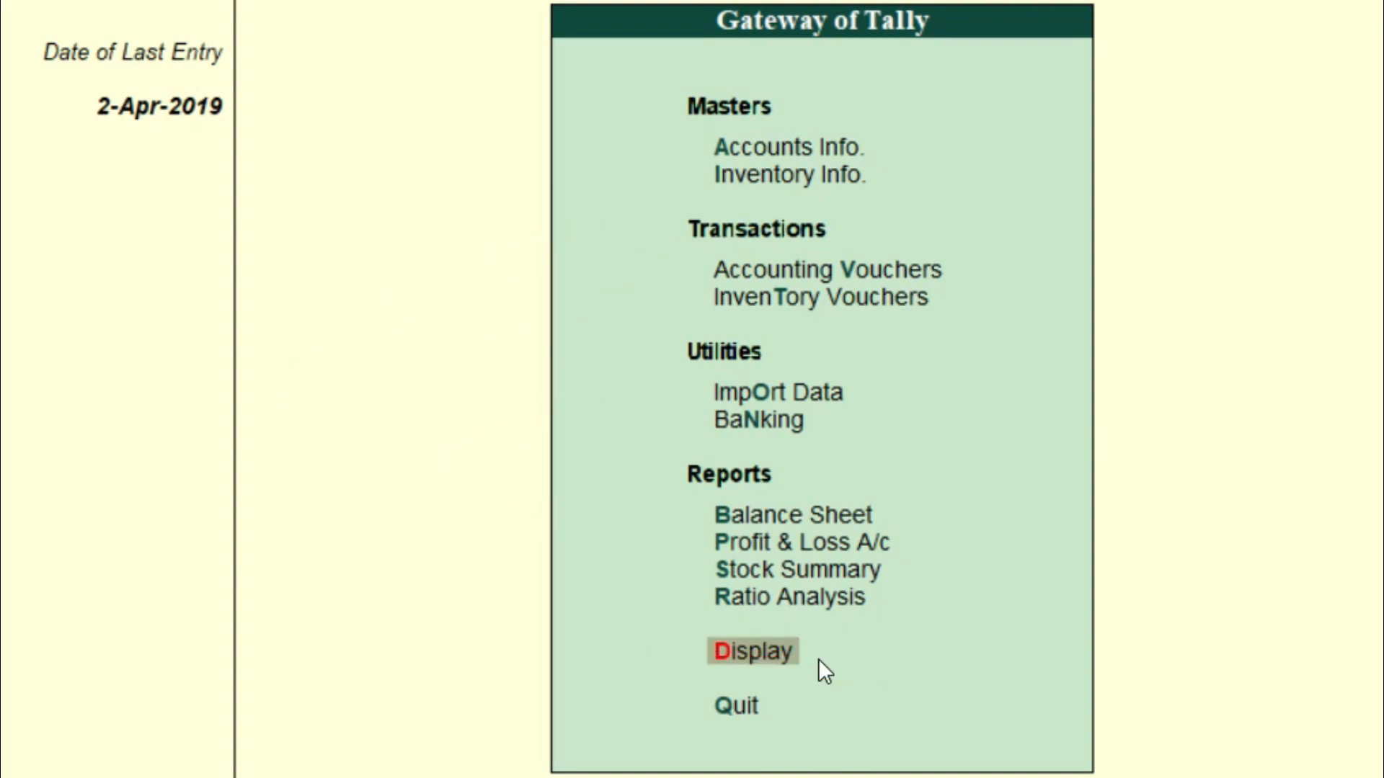
- Open the Day Book report from the Display menu options
{"action": "key", "text": "Return"}
{"action": "key", "text": "Down"}
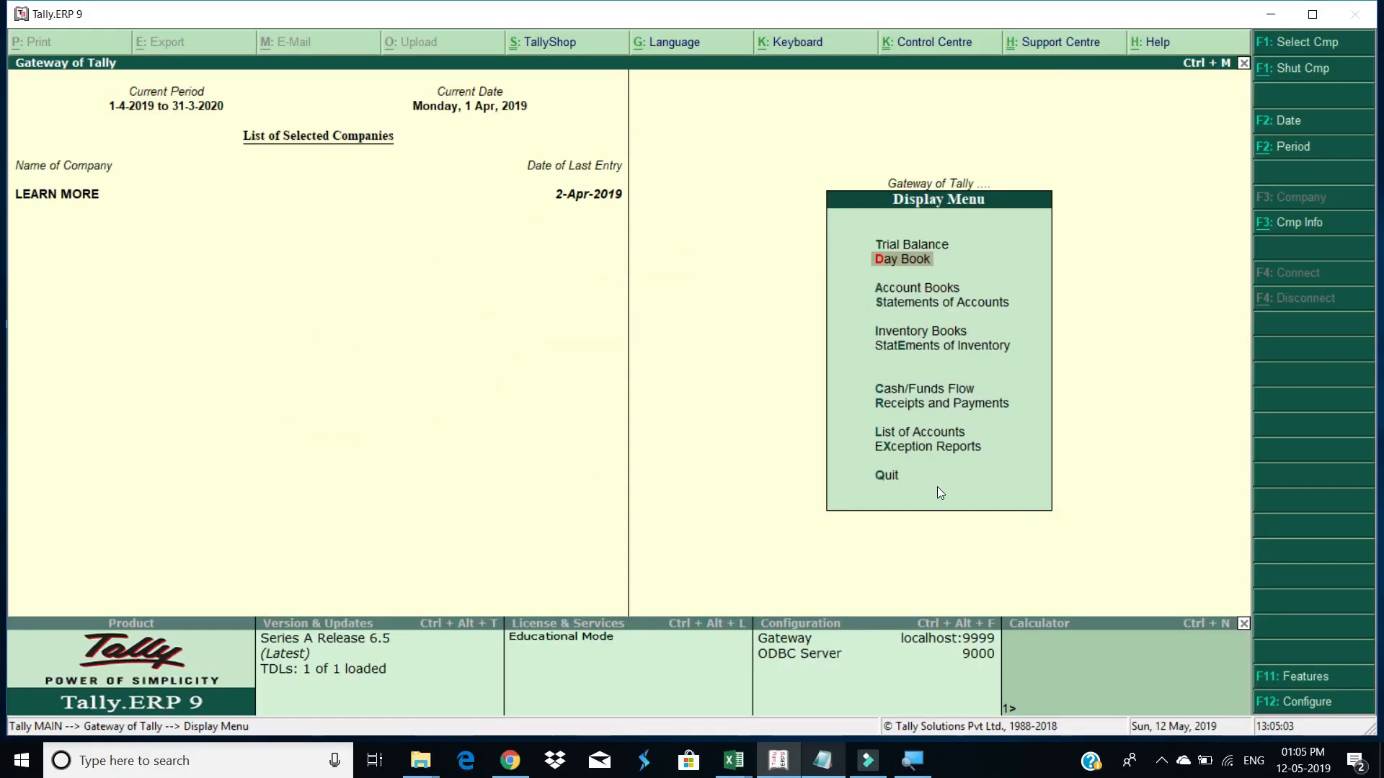
{"action": "key", "text": "Return"}
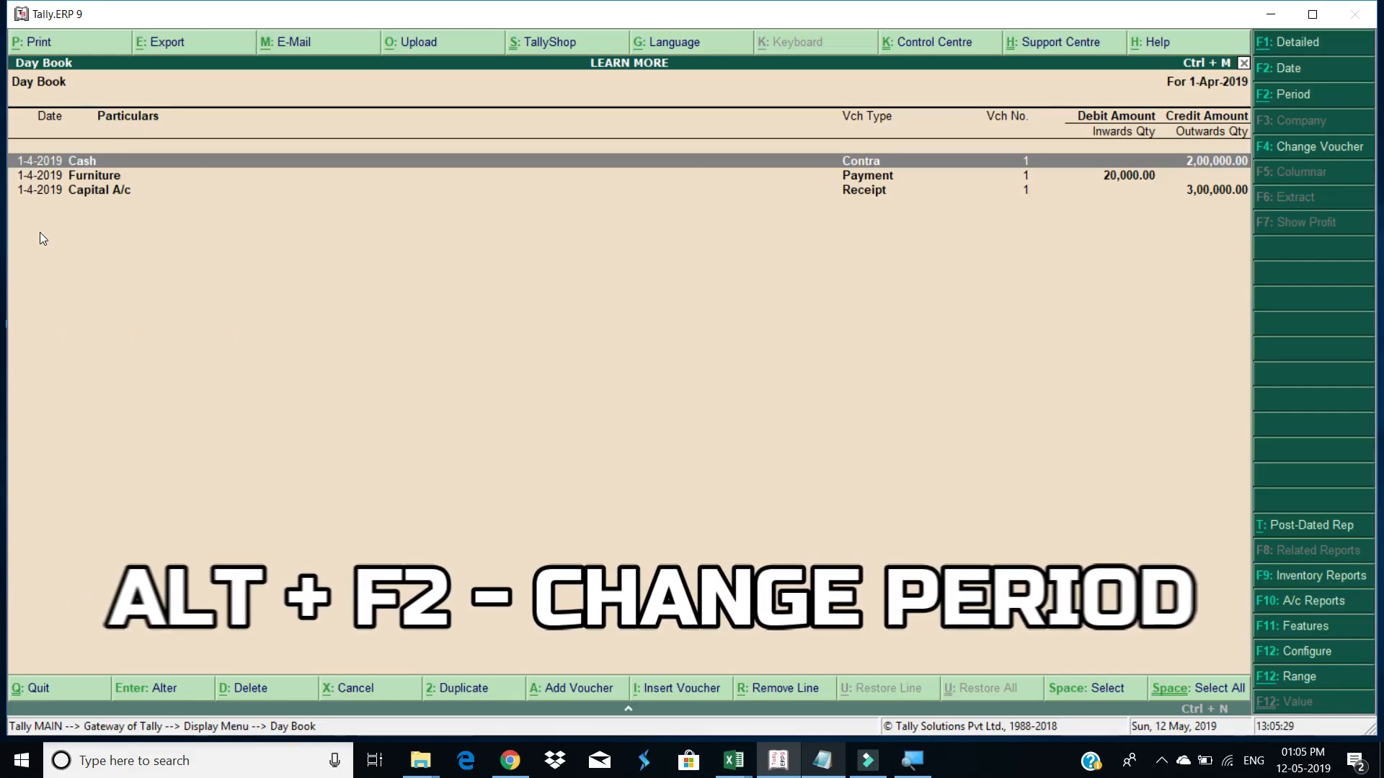
- Change the Day Book period to run from 1-4-2019 to 2-4-2019
{"action": "key", "text": "alt+F2"}
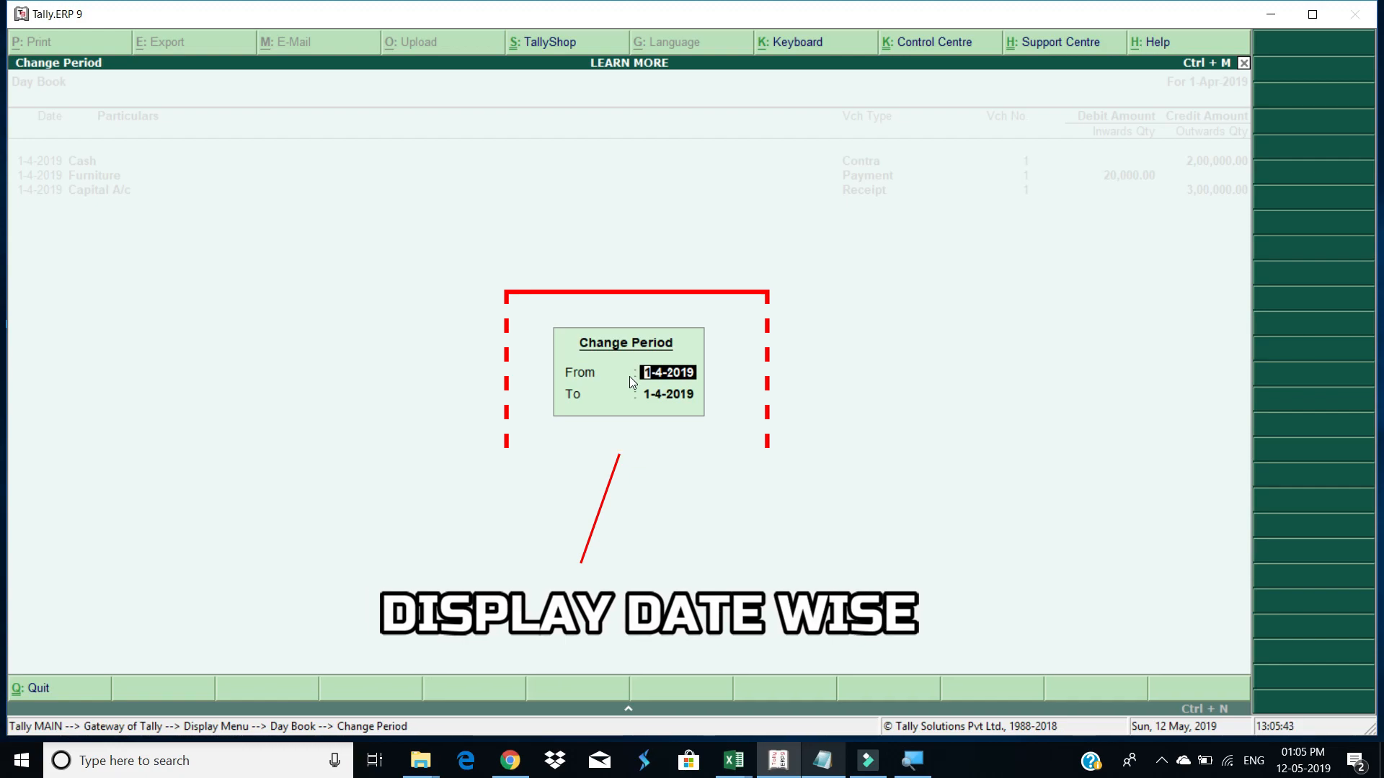
{"action": "key", "text": "Return"}
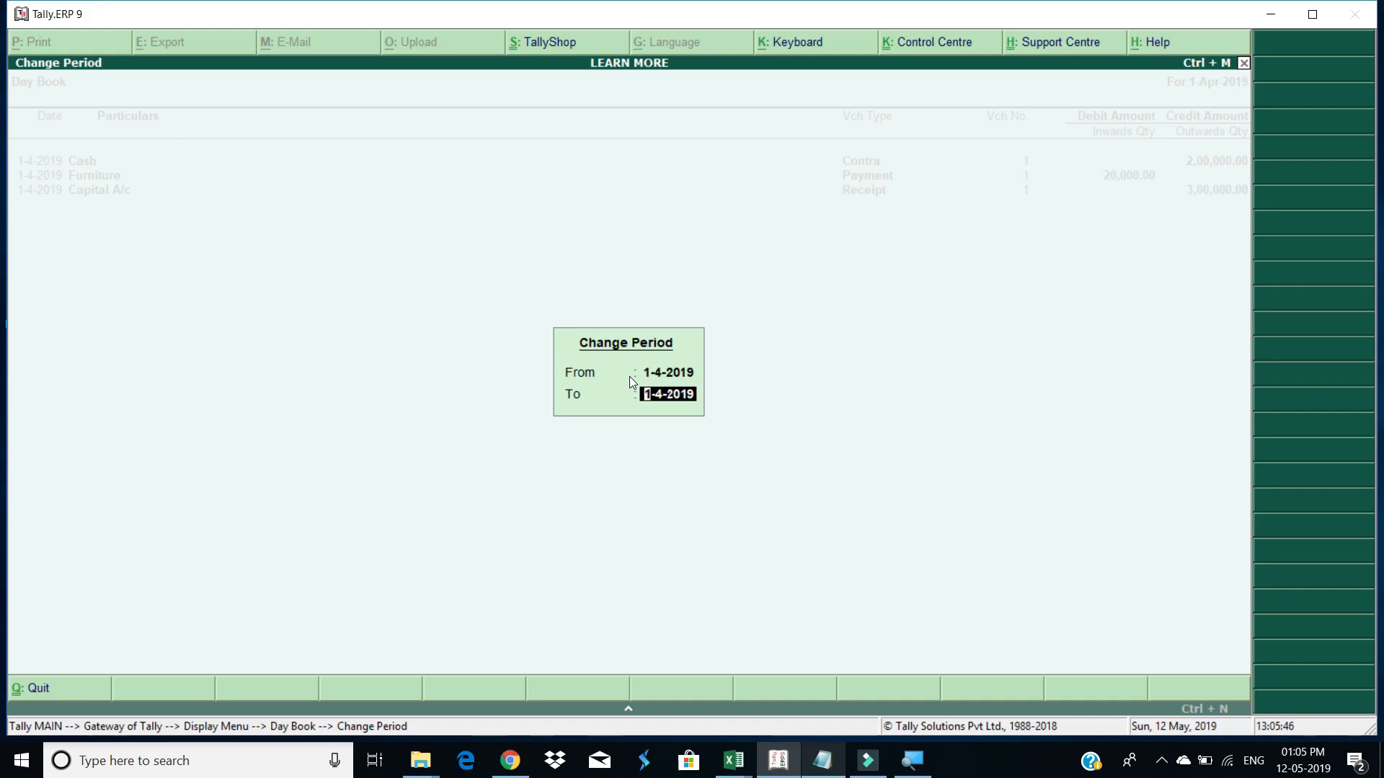
{"action": "type", "text": "2"}
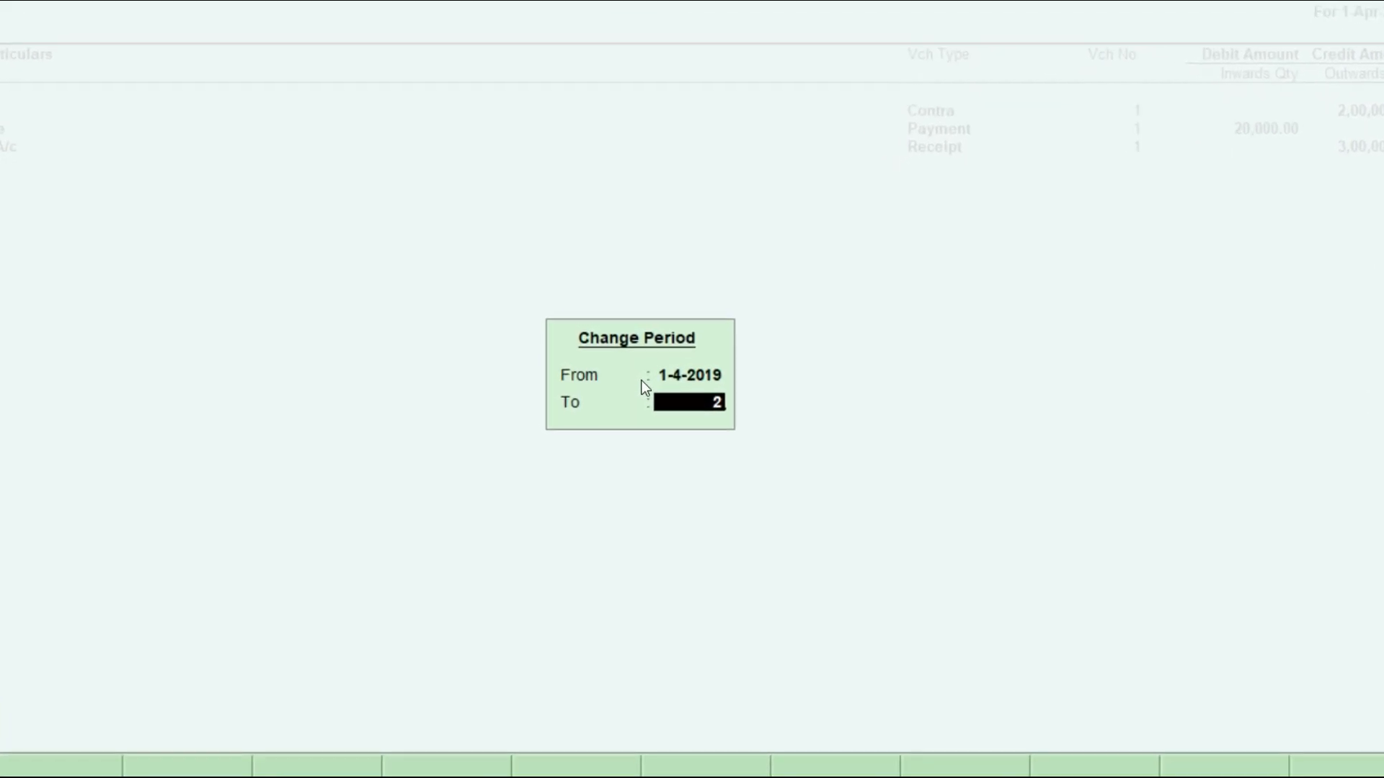
{"action": "type", "text": "-4"}
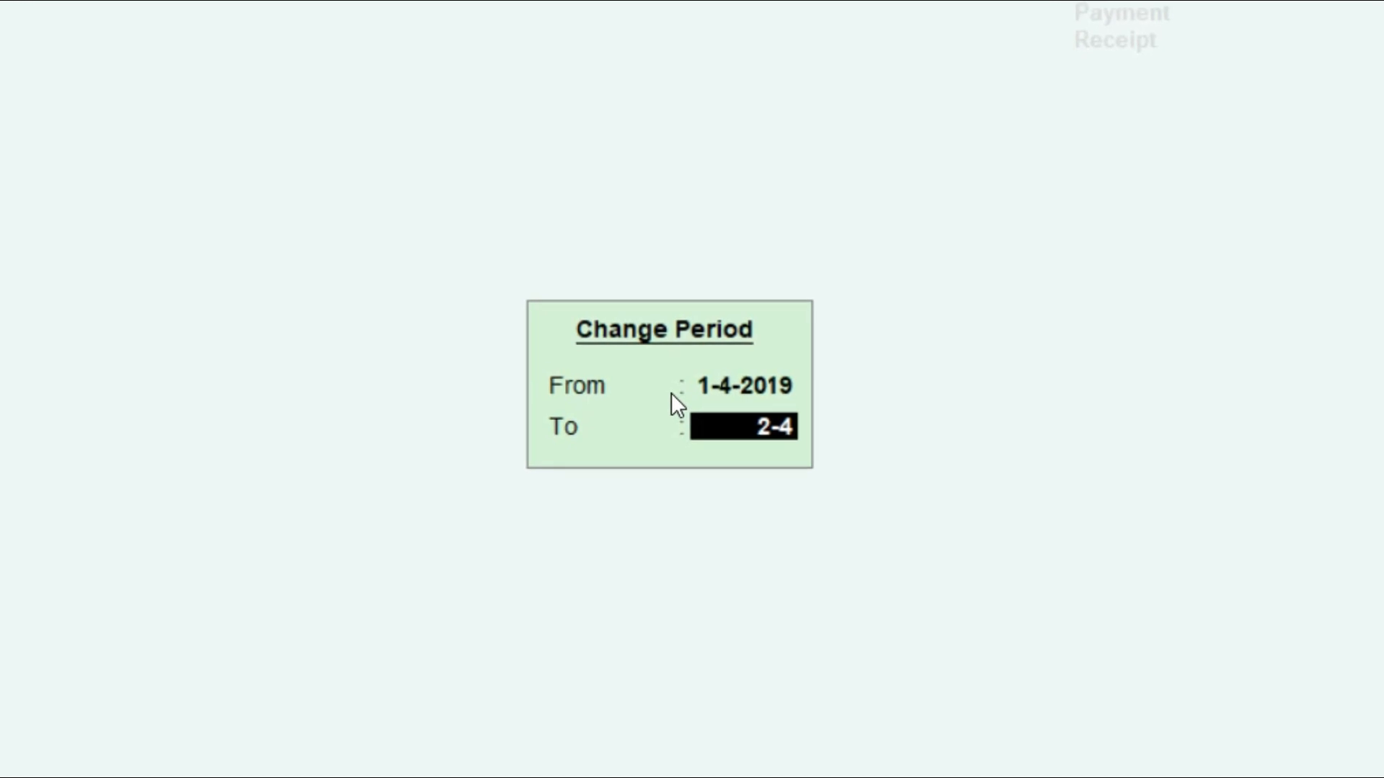
{"action": "key", "text": "Return"}
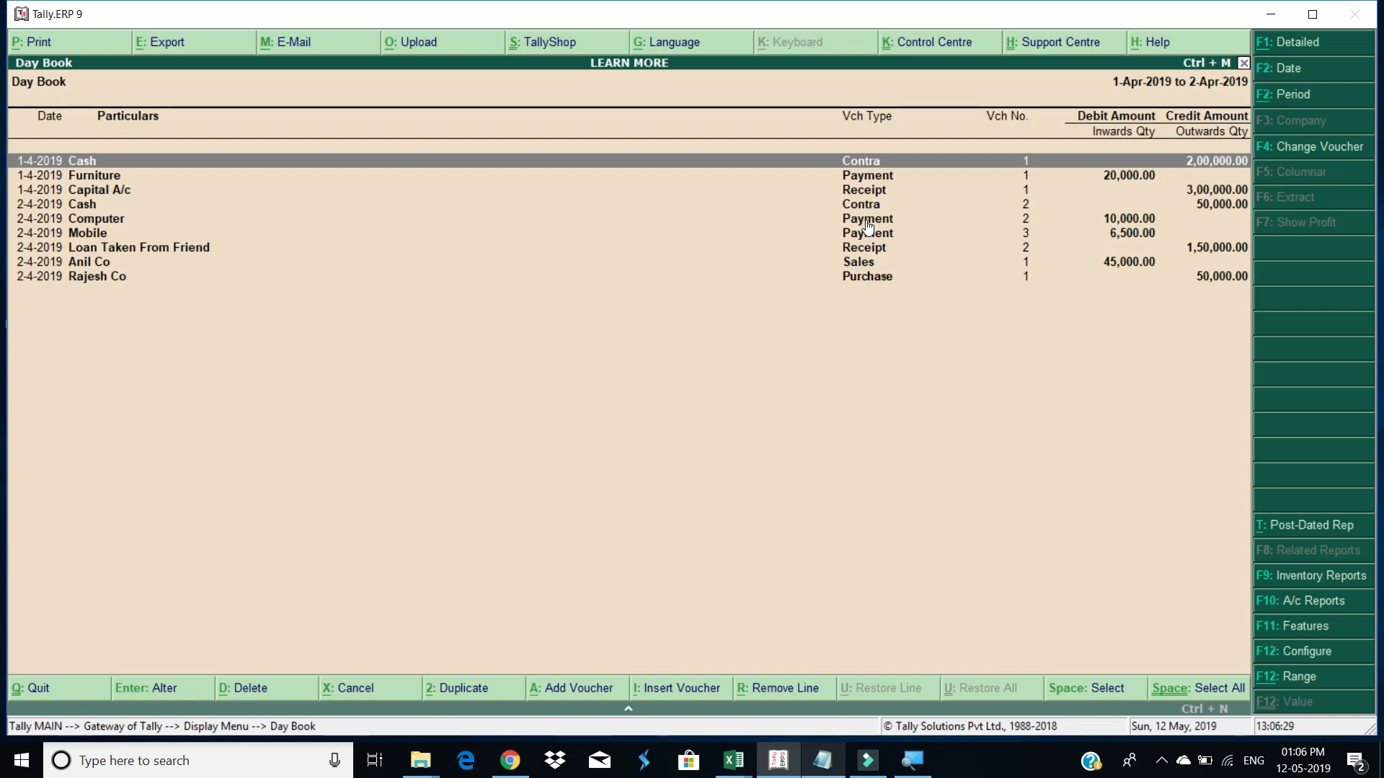
- Filter the Day Book to list only Contra vouchers
{"action": "key", "text": "F4"}
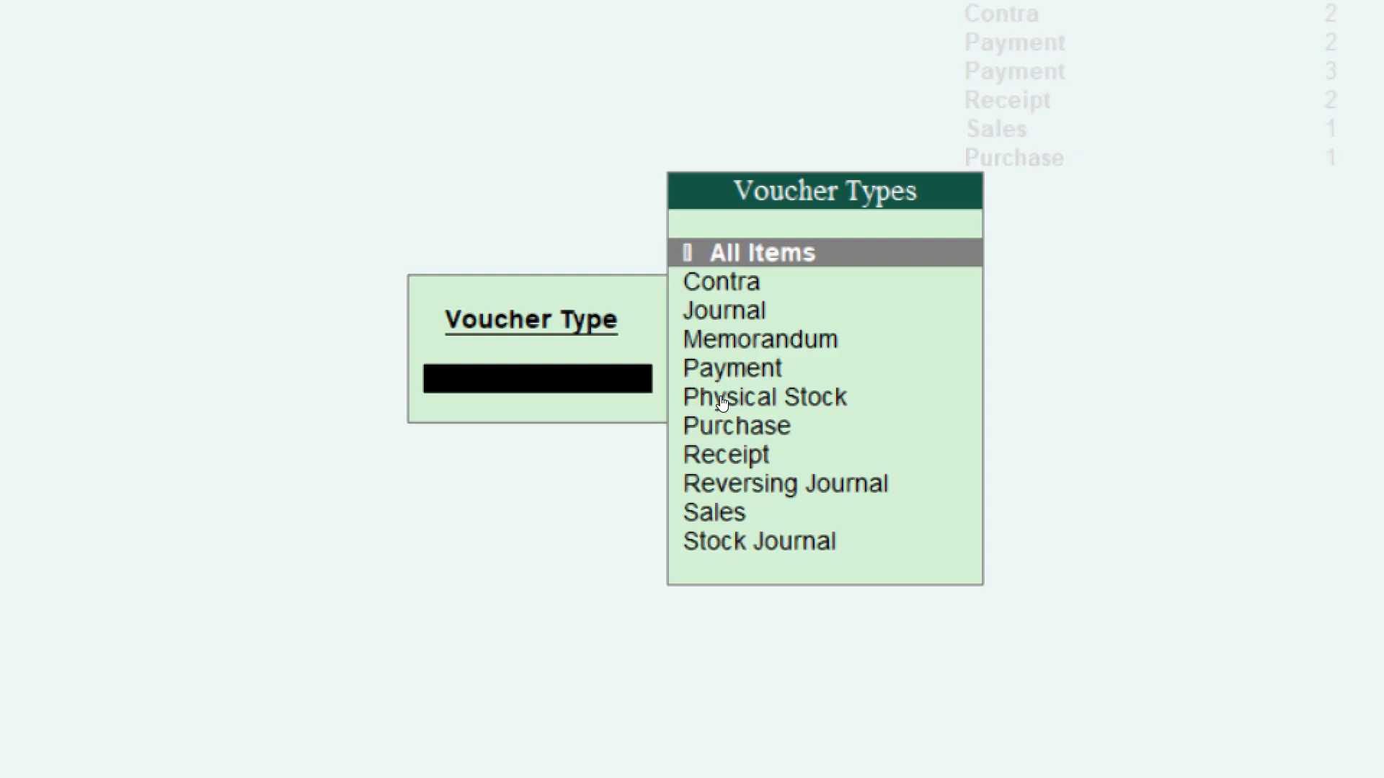
{"action": "key", "text": "Down"}
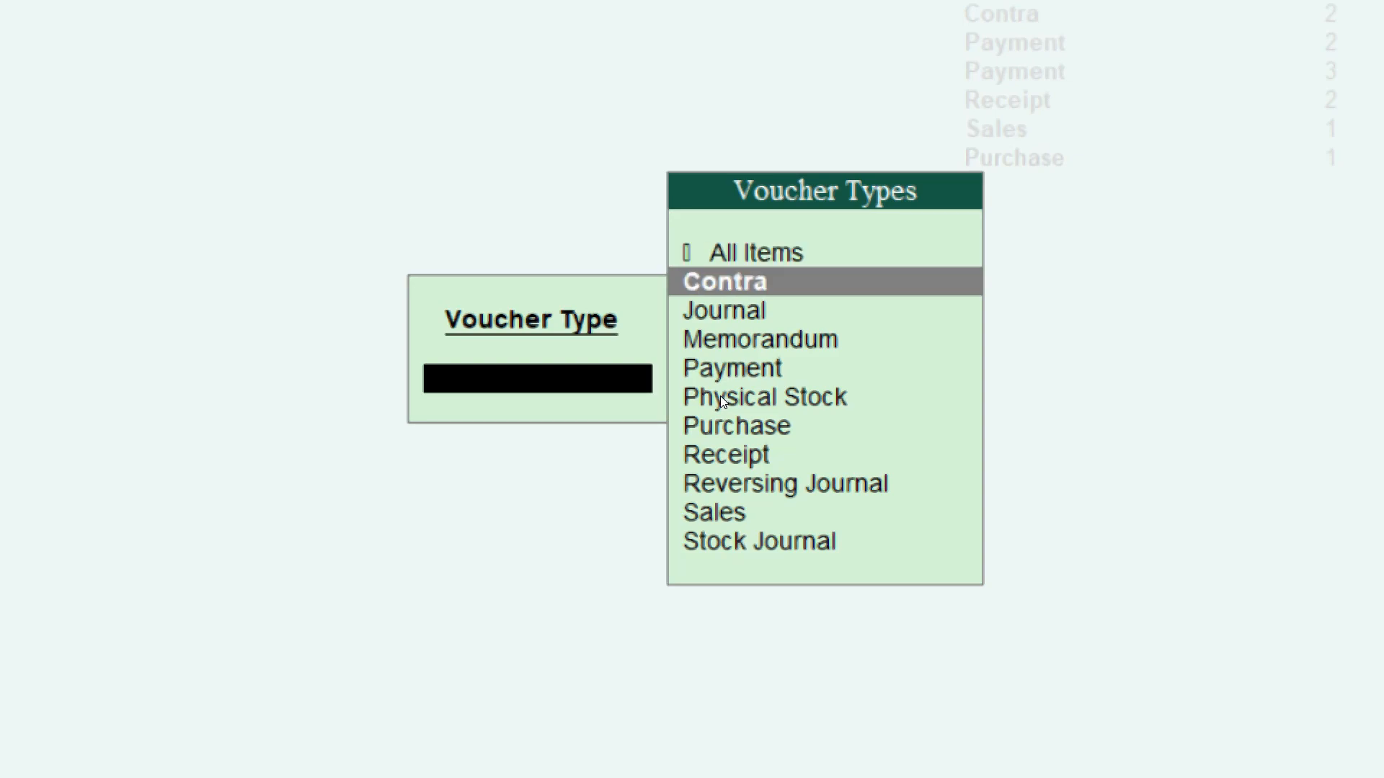
{"action": "key", "text": "Down"}
{"action": "key", "text": "Up"}
{"action": "key", "text": "Down"}
{"action": "key", "text": "Up"}
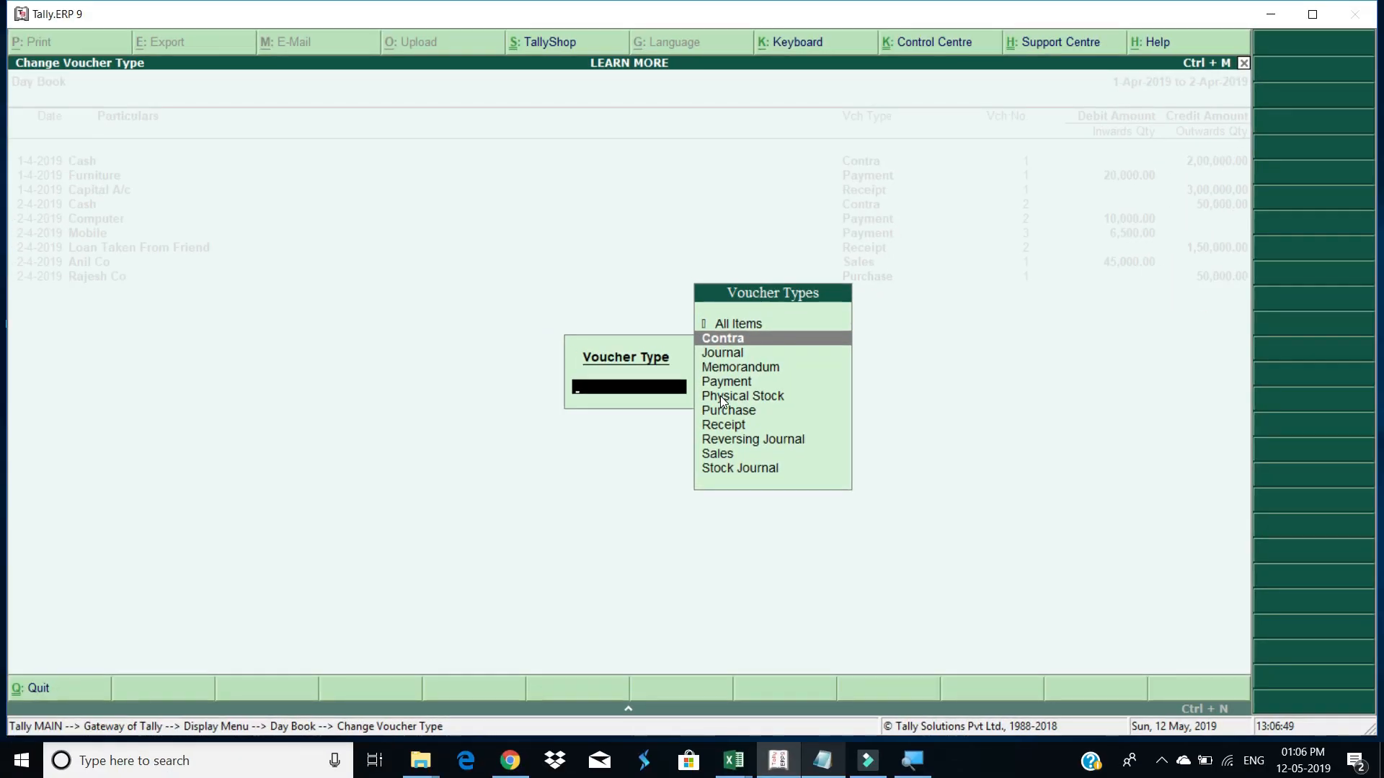
{"action": "key", "text": "Return"}
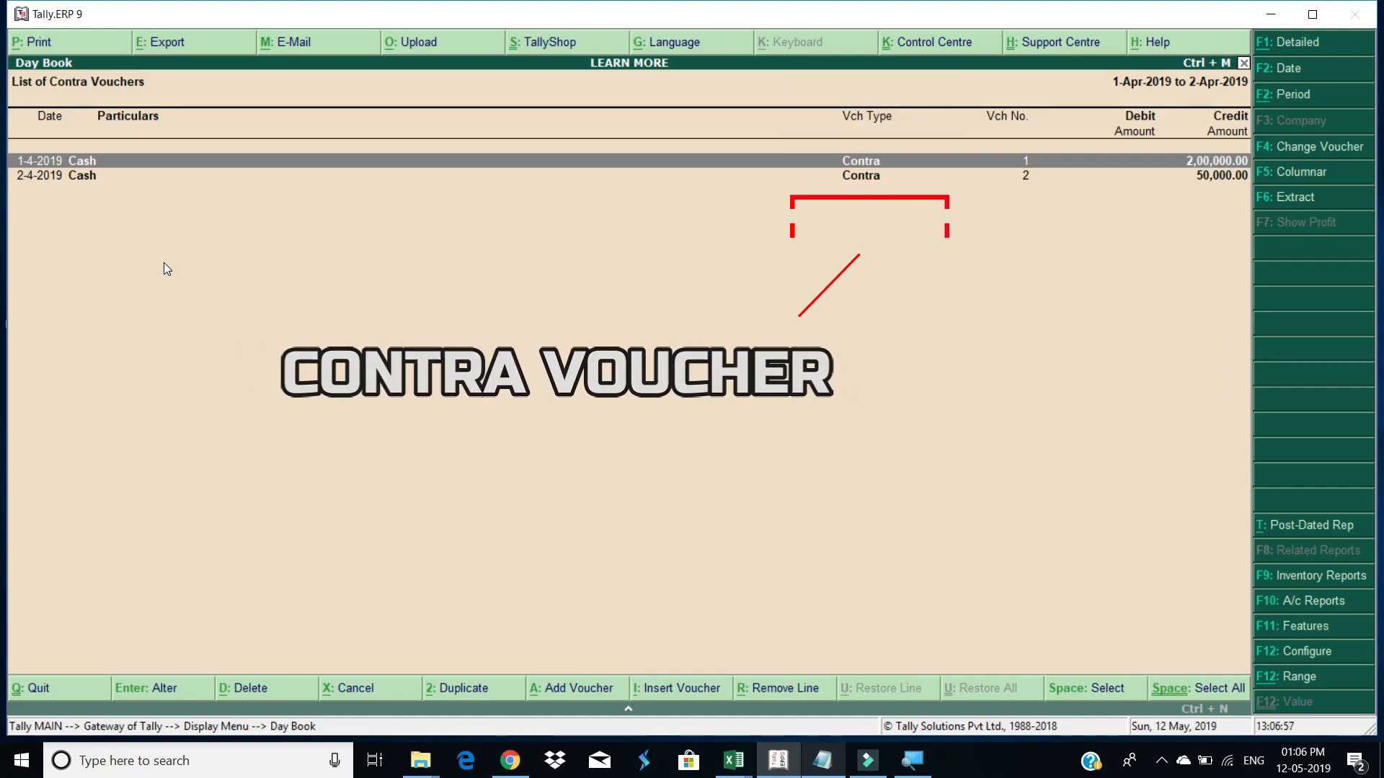
- Show all voucher types in the Day Book again and compare its detailed and condensed views
{"action": "key", "text": "F4"}
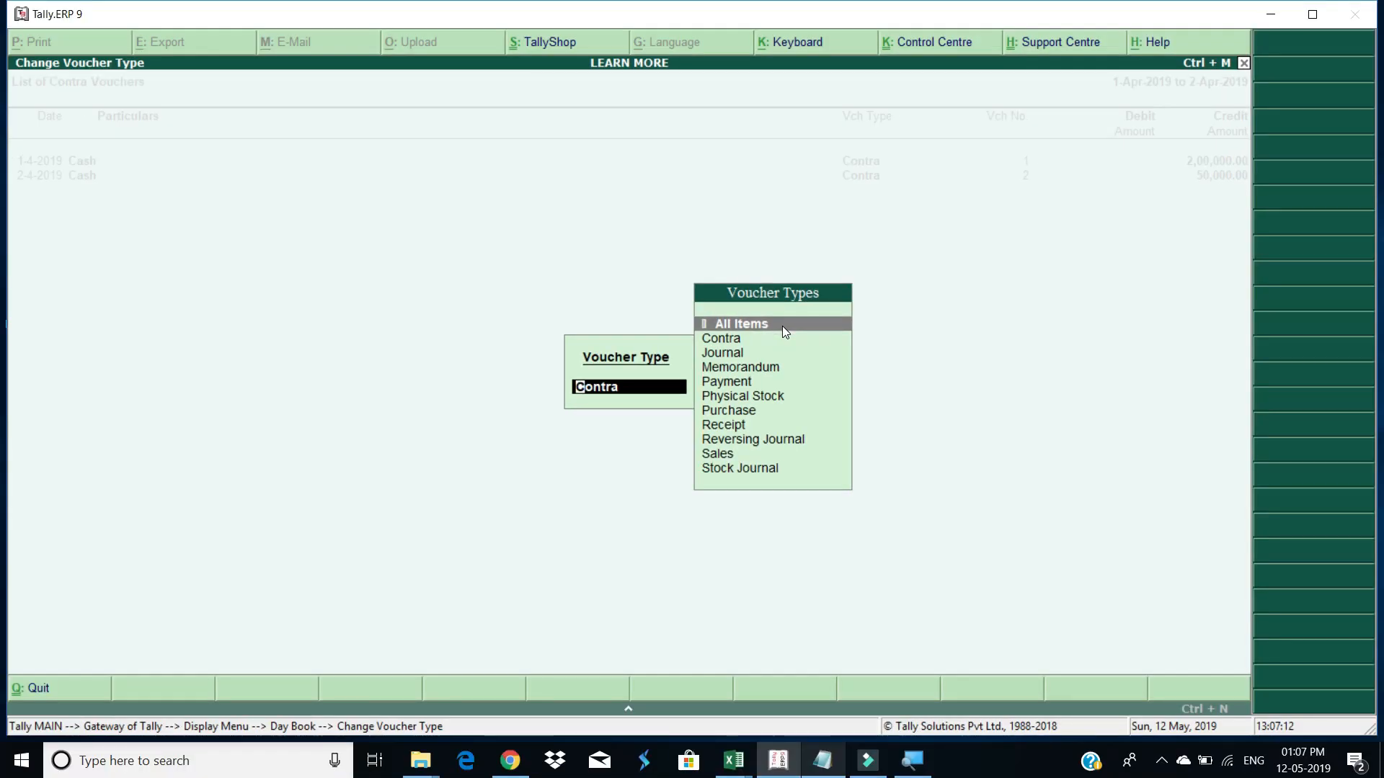
{"action": "left_click", "coordinate": [783, 326]}
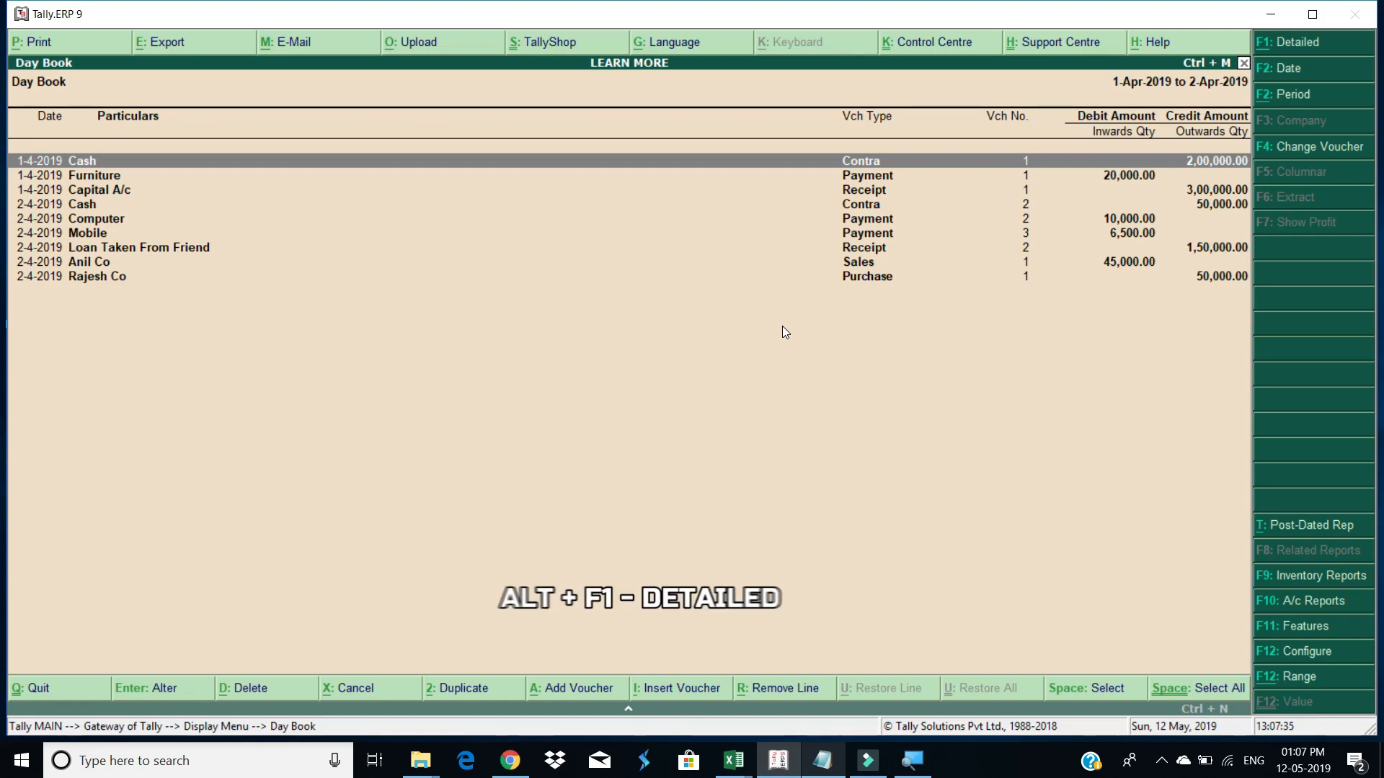
{"action": "key", "text": "alt+F1"}
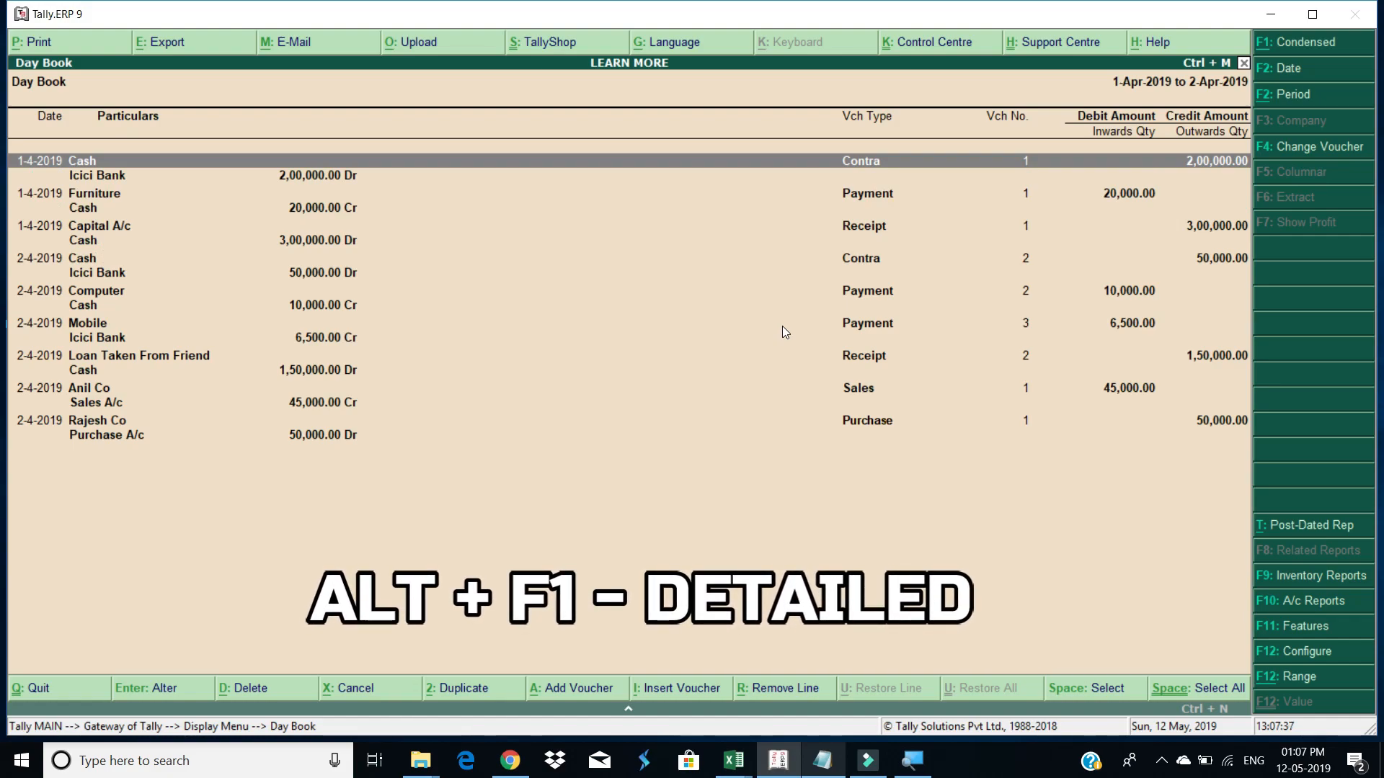
{"action": "key", "text": "alt+F1"}
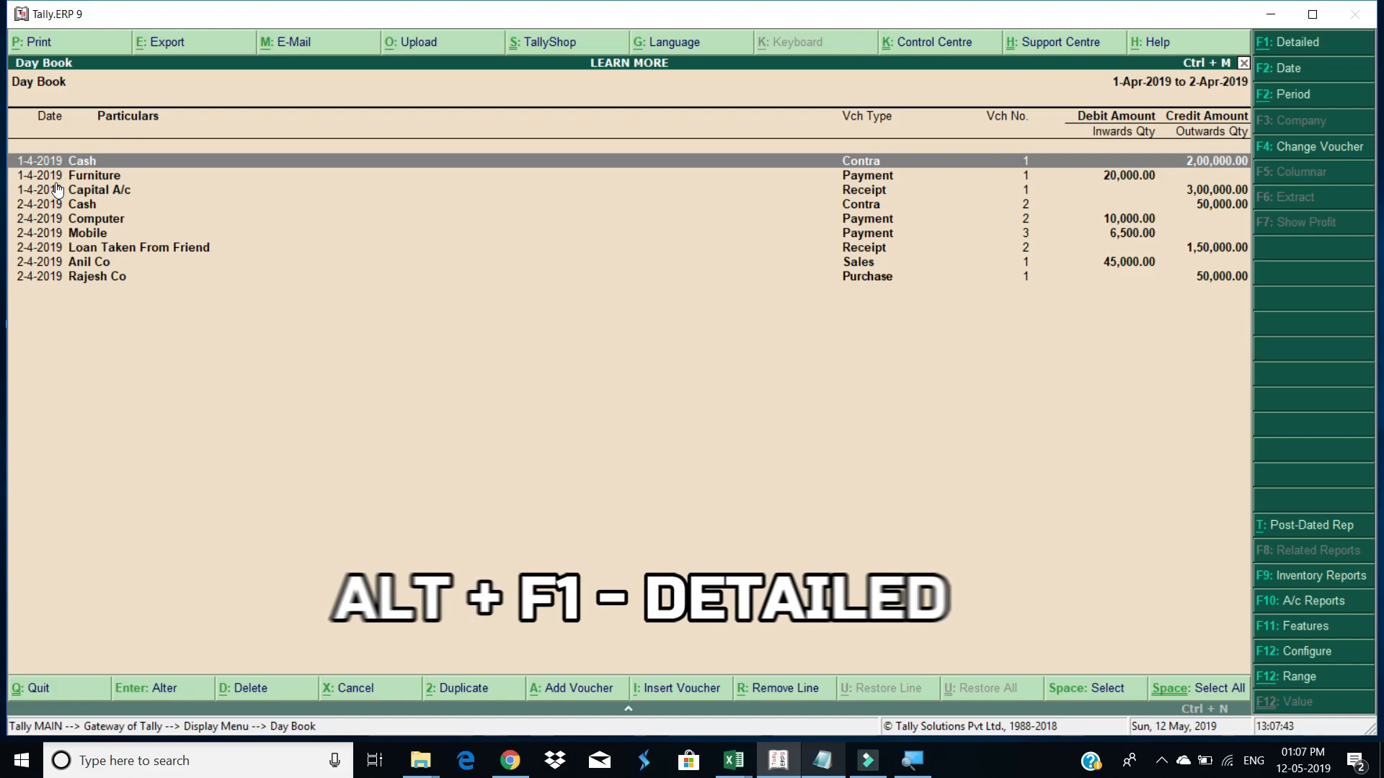
{"action": "key", "text": "alt+F1"}
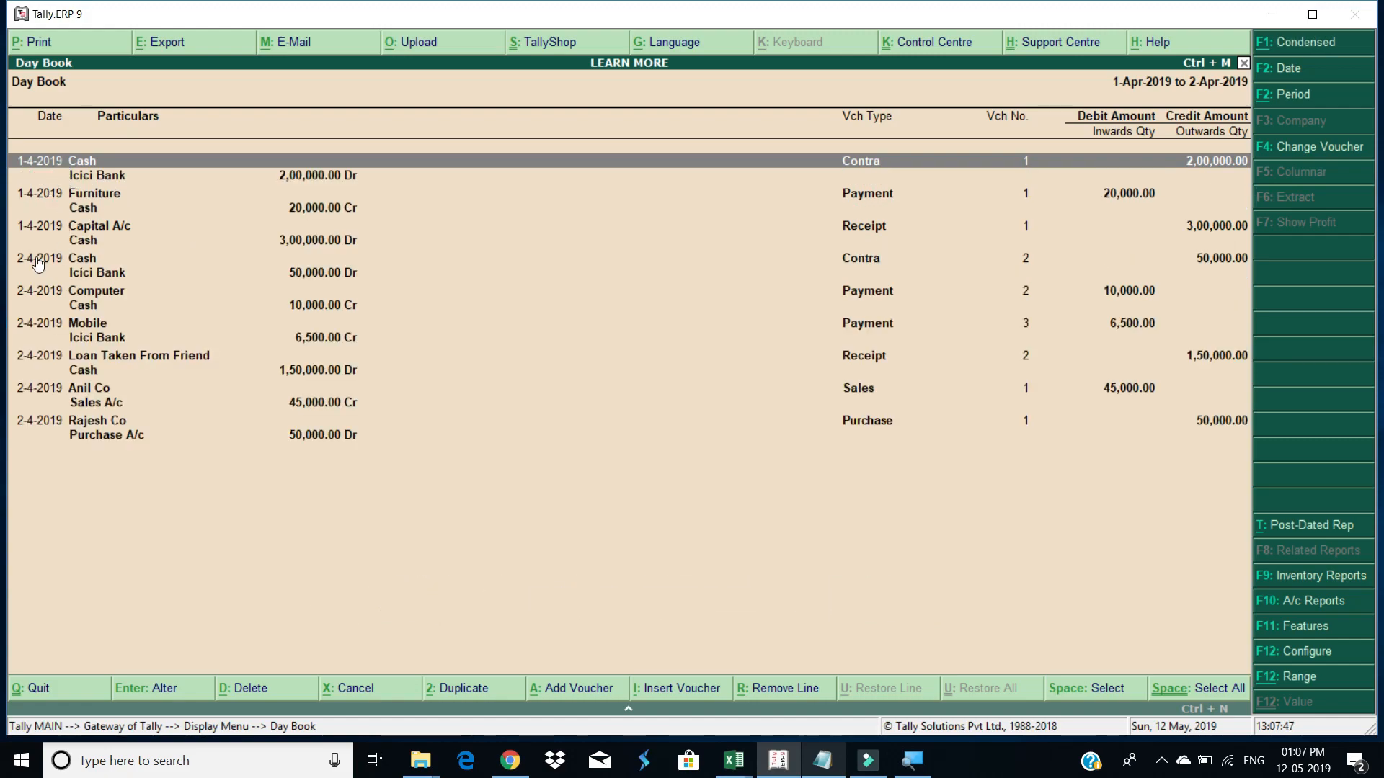
{"action": "key", "text": "alt+F1"}
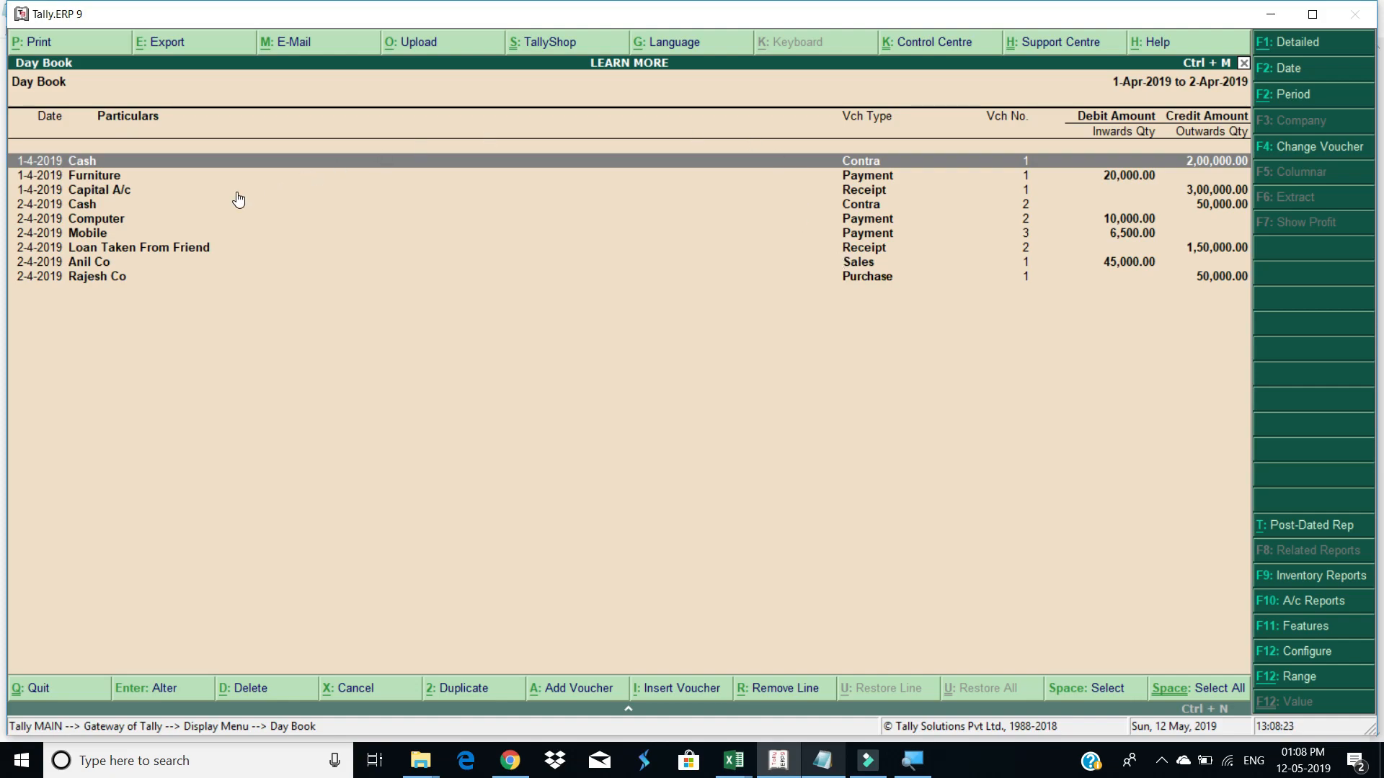
- Hide the Computer payment line dated 2-4-2019 in the Day Book, then restore the hidden entry
{"action": "key", "text": "Down"}
{"action": "key", "text": "Down"}
{"action": "key", "text": "Down"}
{"action": "key", "text": "Down"}
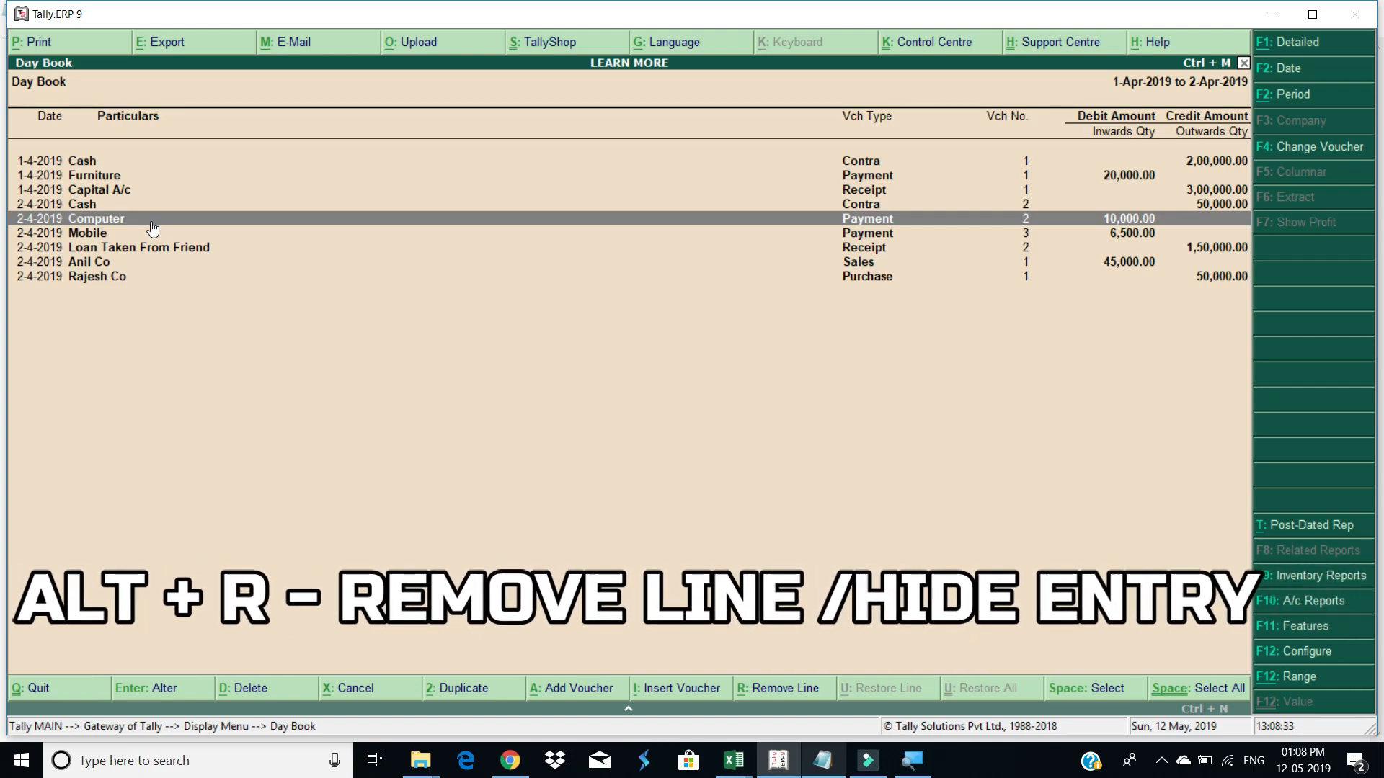
{"action": "key", "text": "alt+r"}
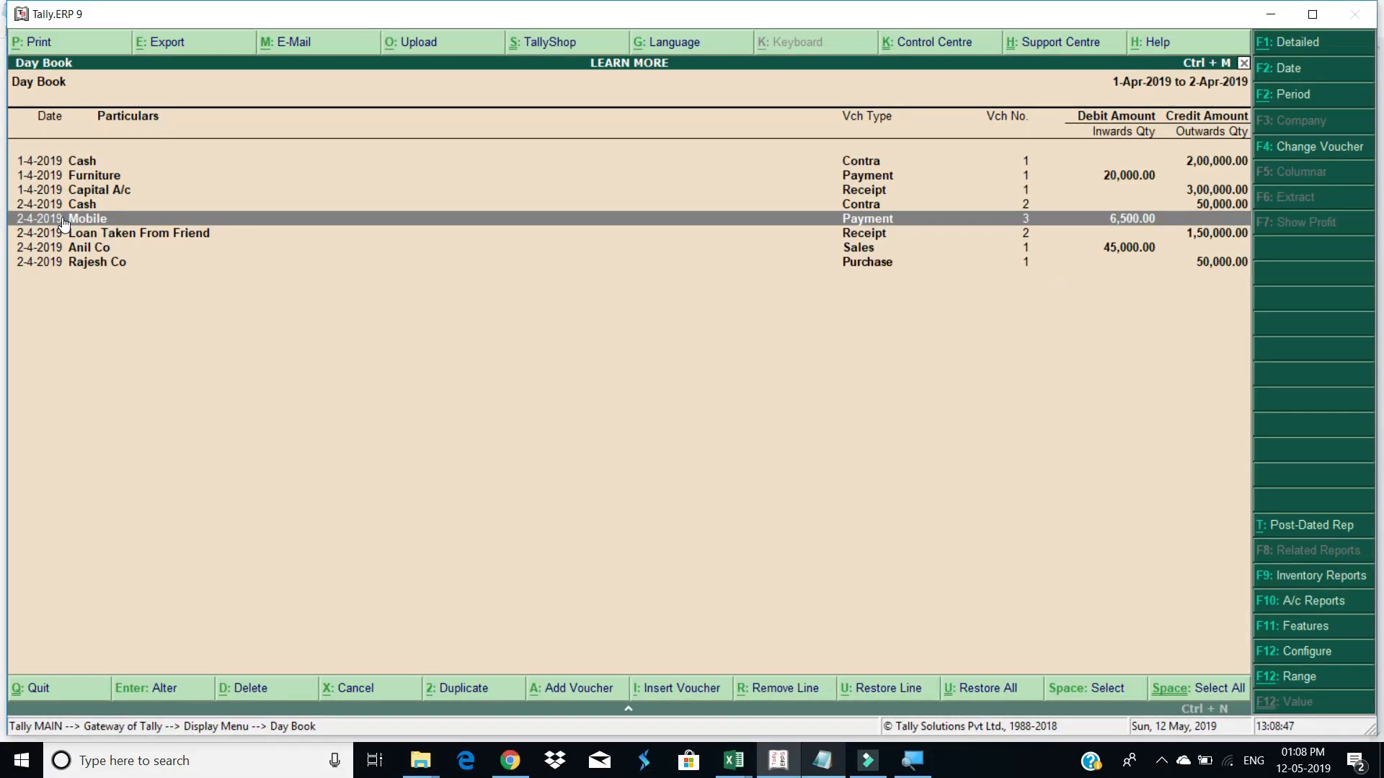
{"action": "key", "text": "alt+r"}
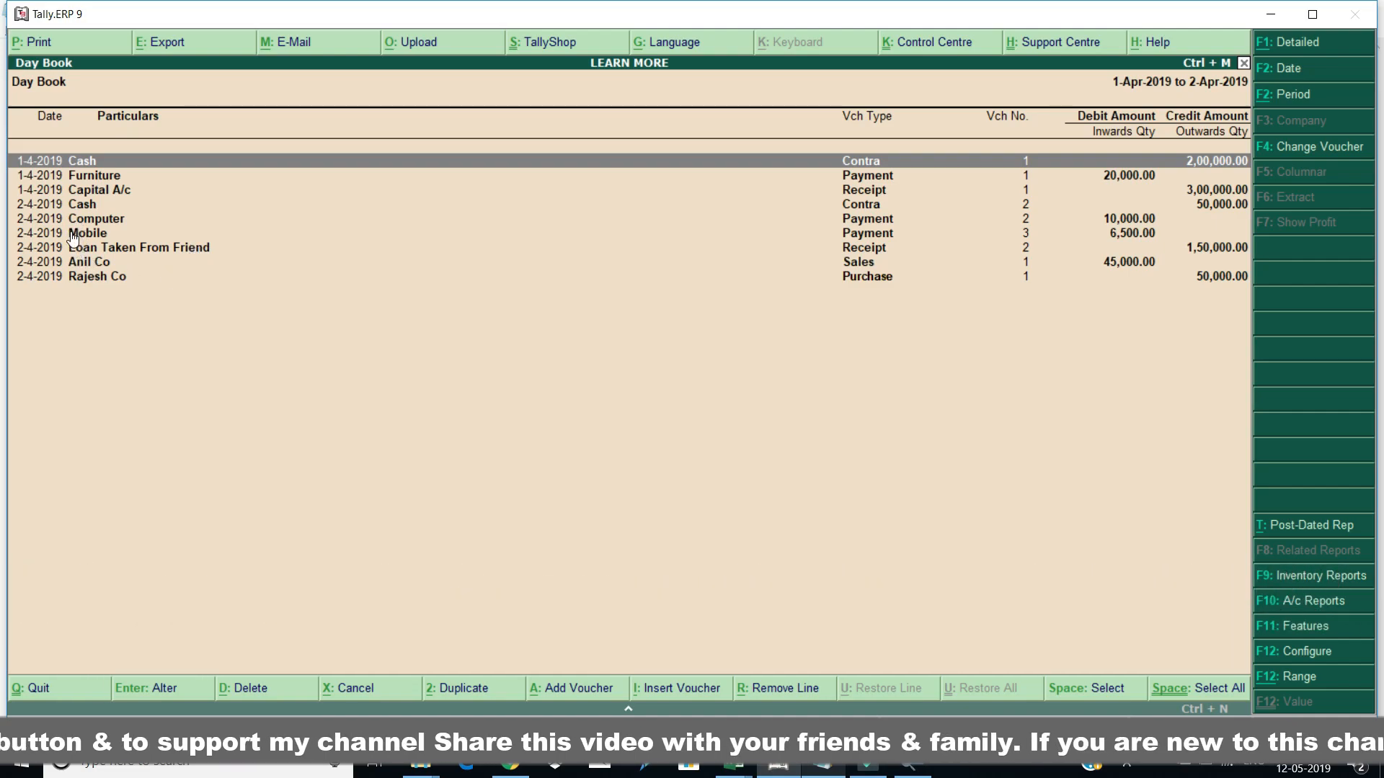
- Hide the Sales voucher line dated 2-4-2019 in the Day Book and restore it
{"action": "key", "text": "Down"}
{"action": "key", "text": "Down"}
{"action": "key", "text": "Down"}
{"action": "key", "text": "Down"}
{"action": "key", "text": "Down"}
{"action": "key", "text": "Down"}
{"action": "key", "text": "Down"}
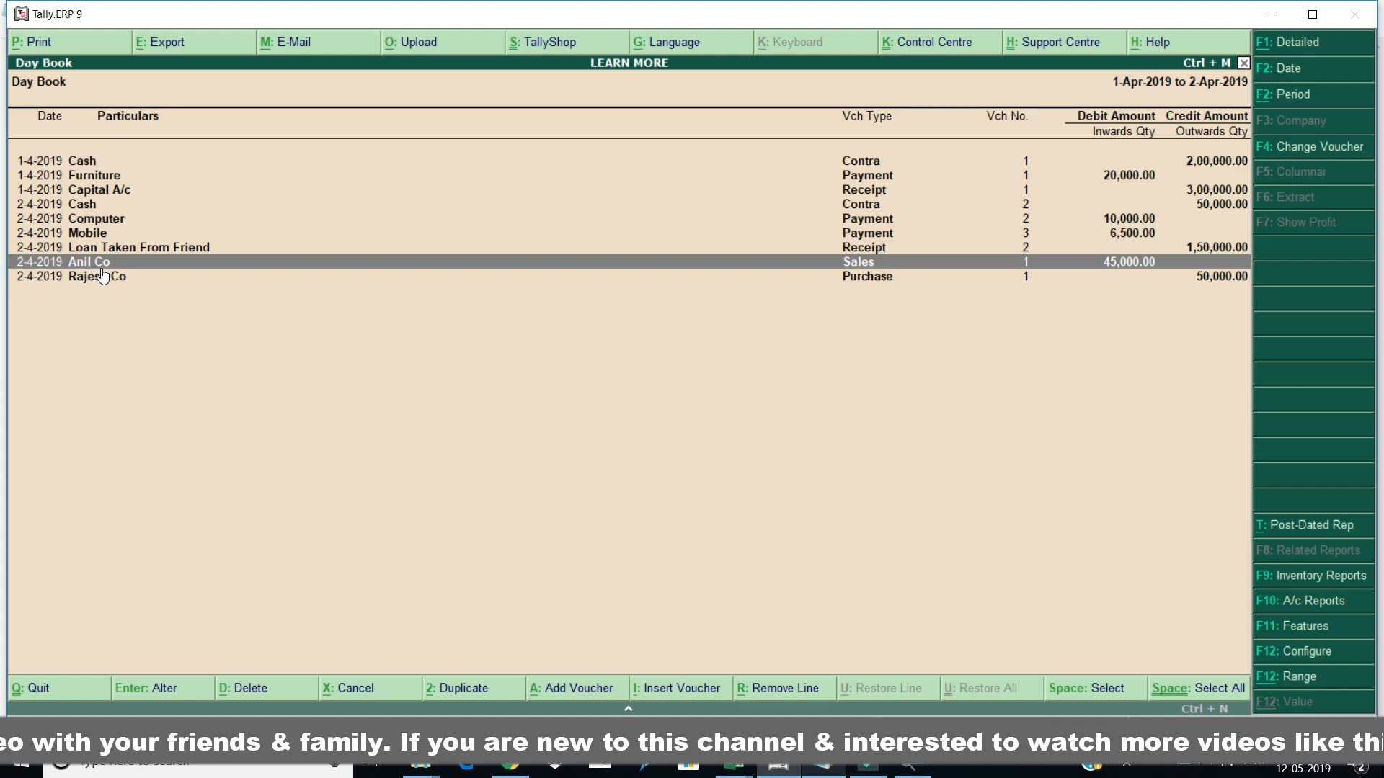
{"action": "key", "text": "alt+r"}
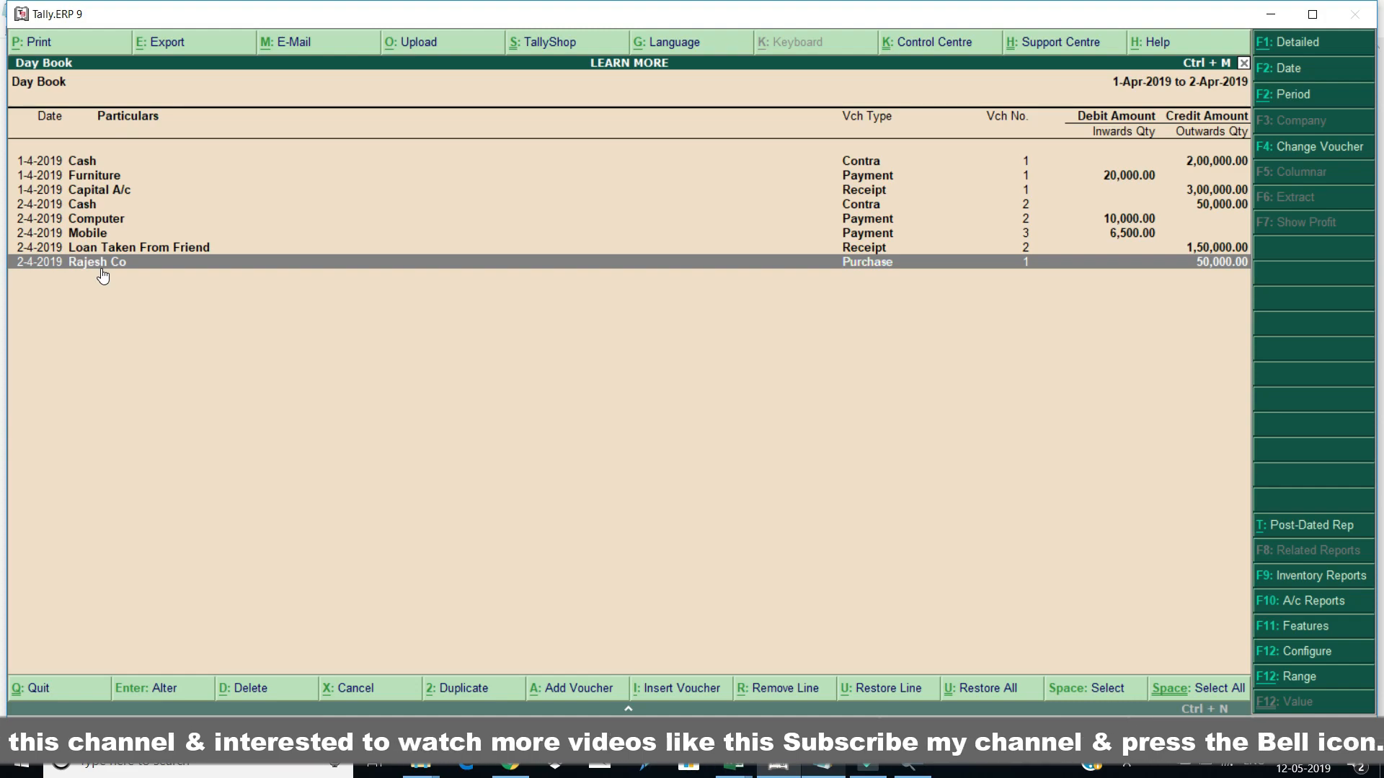
{"action": "key", "text": "alt+u"}
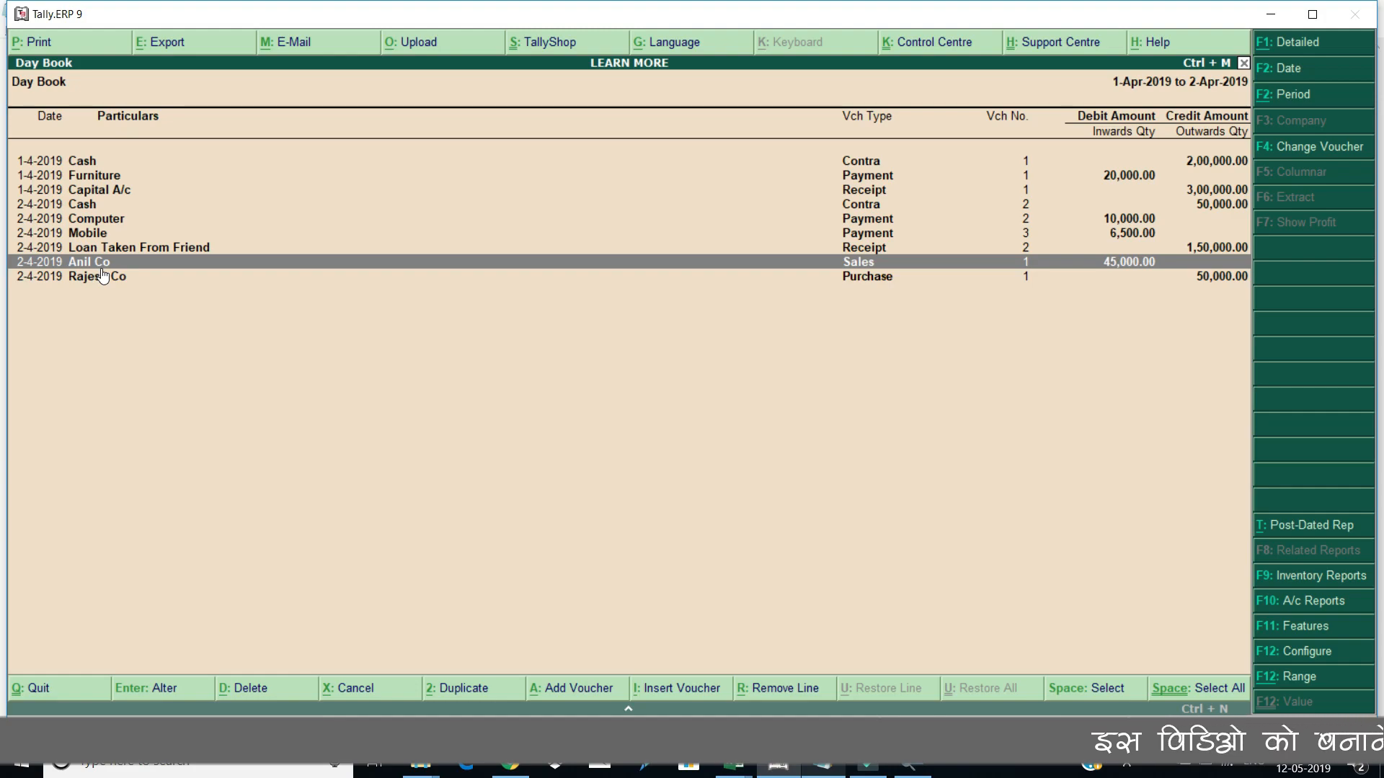
{"action": "key", "text": "Up"}
{"action": "key", "text": "Up"}
{"action": "key", "text": "Up"}
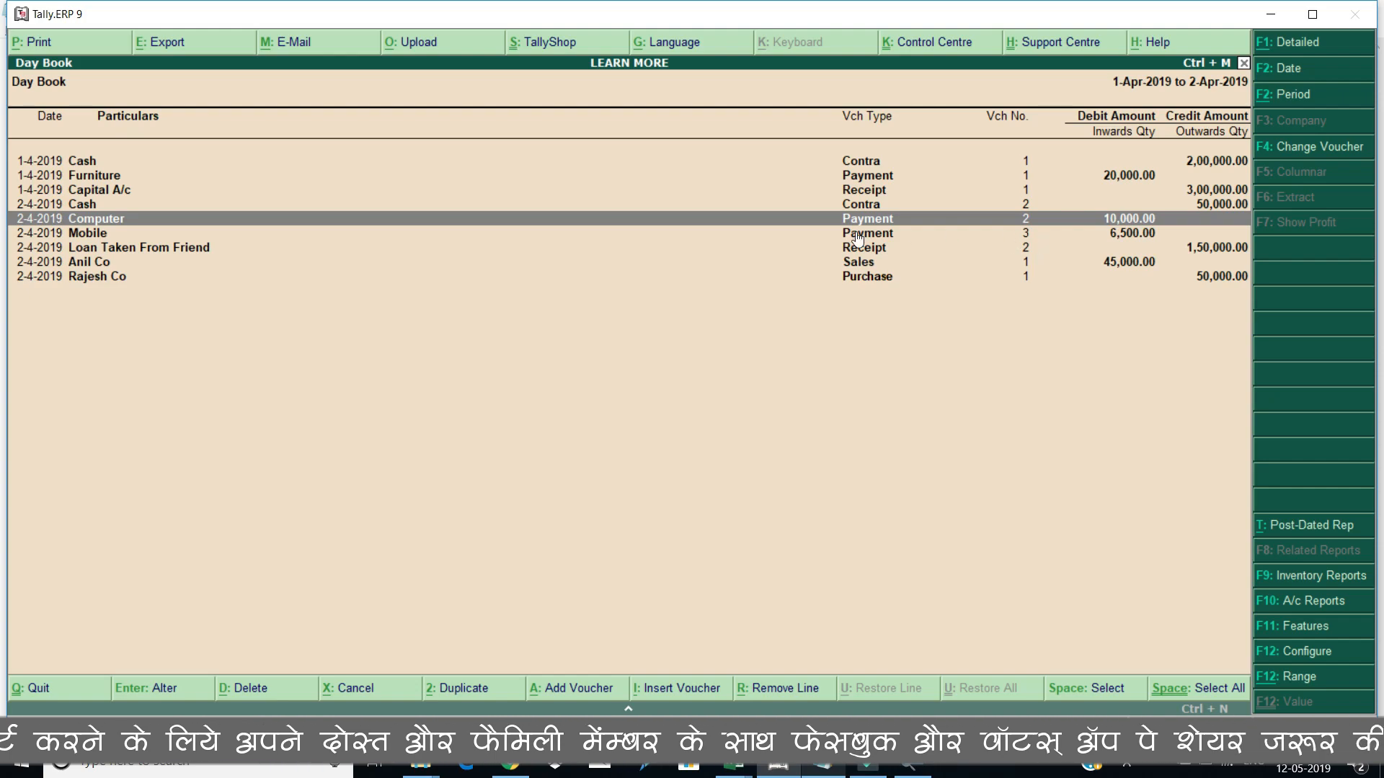
{"action": "key", "text": "alt+a"}
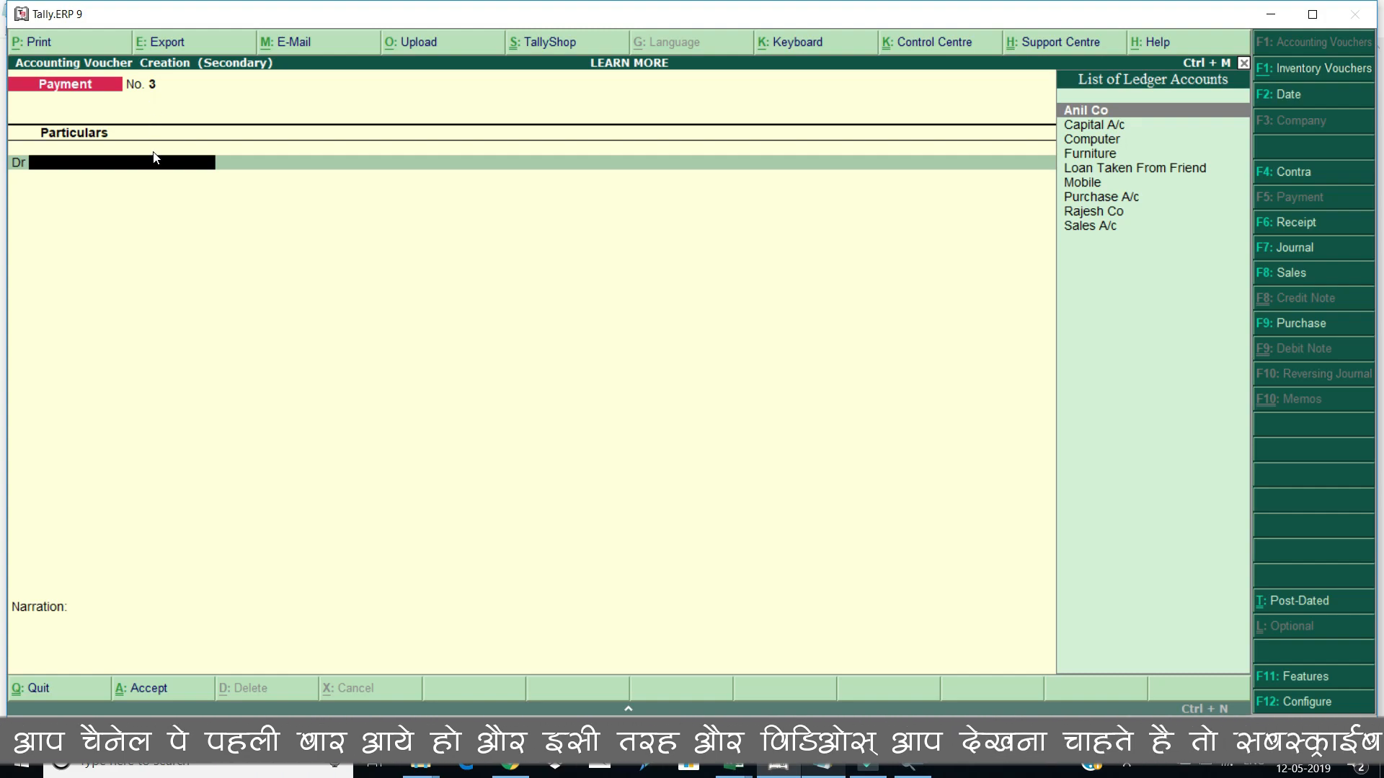
{"action": "key", "text": "Escape"}
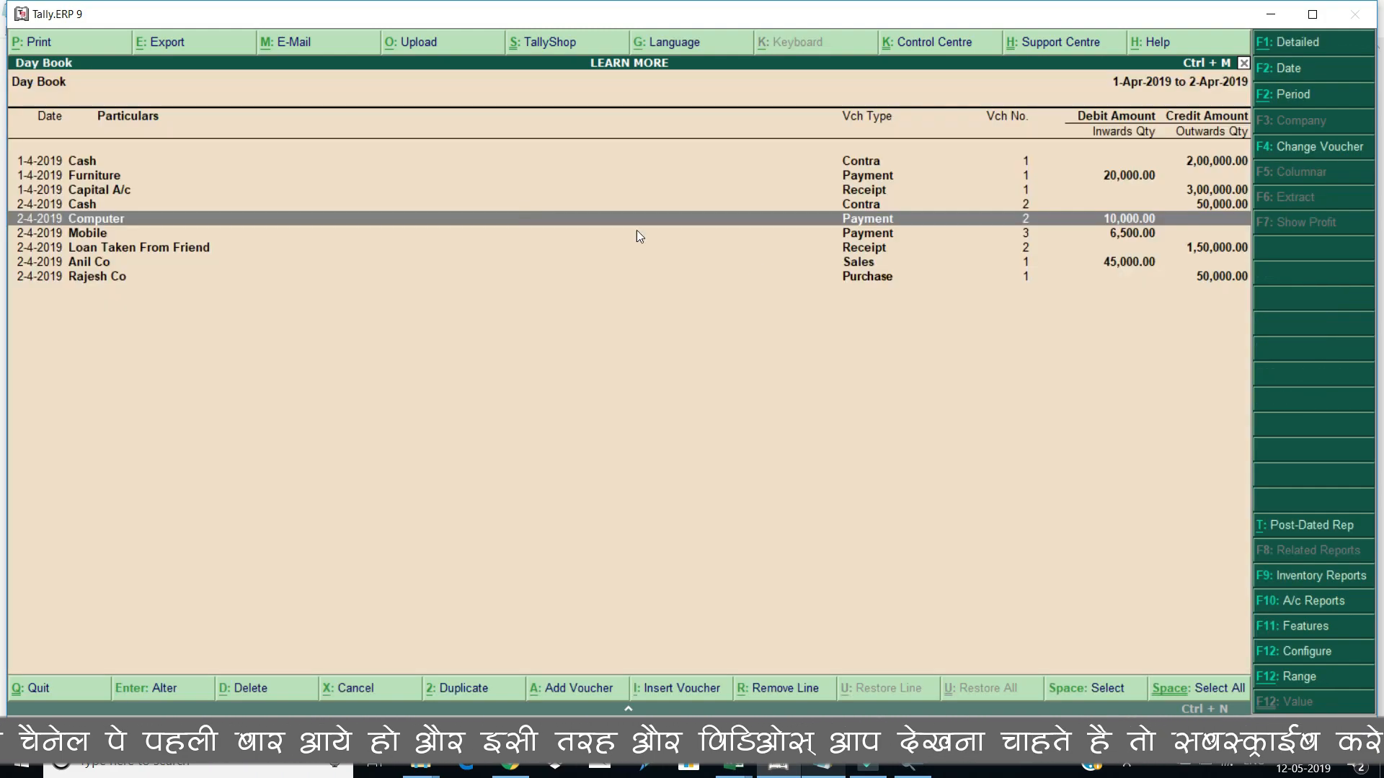
- Add a new payment voucher after the Computer payment entry in the Day Book
{"action": "left_click", "coordinate": [1026, 236]}
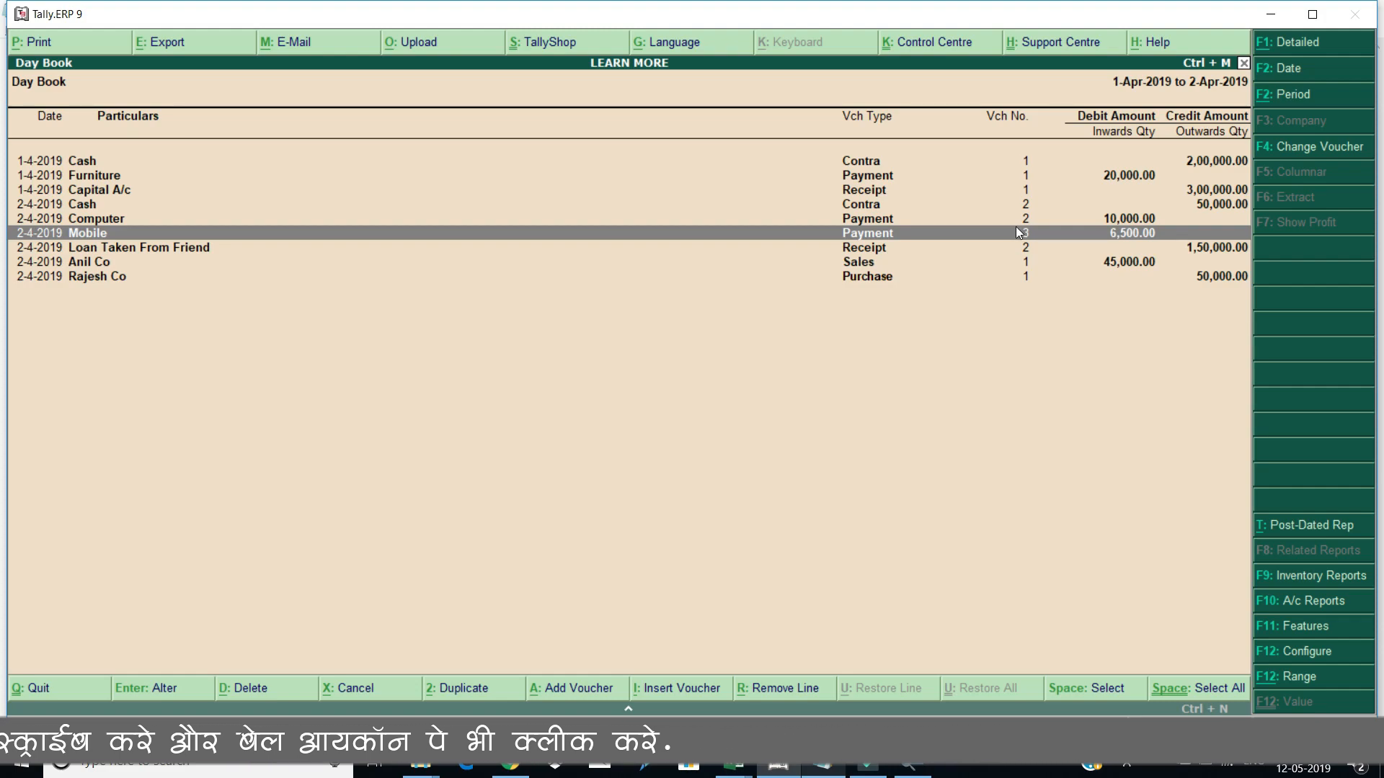
{"action": "left_click", "coordinate": [1017, 220]}
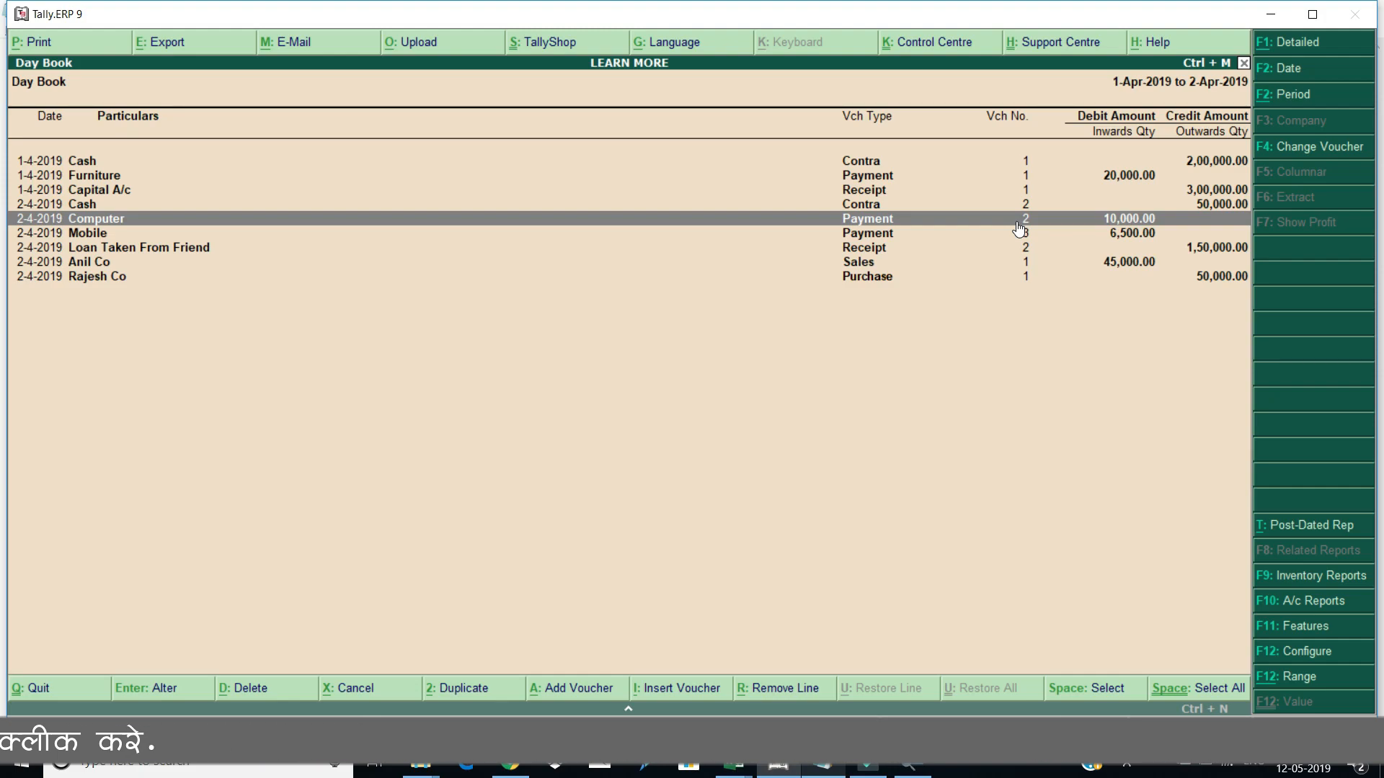
{"action": "key", "text": "alt+a"}
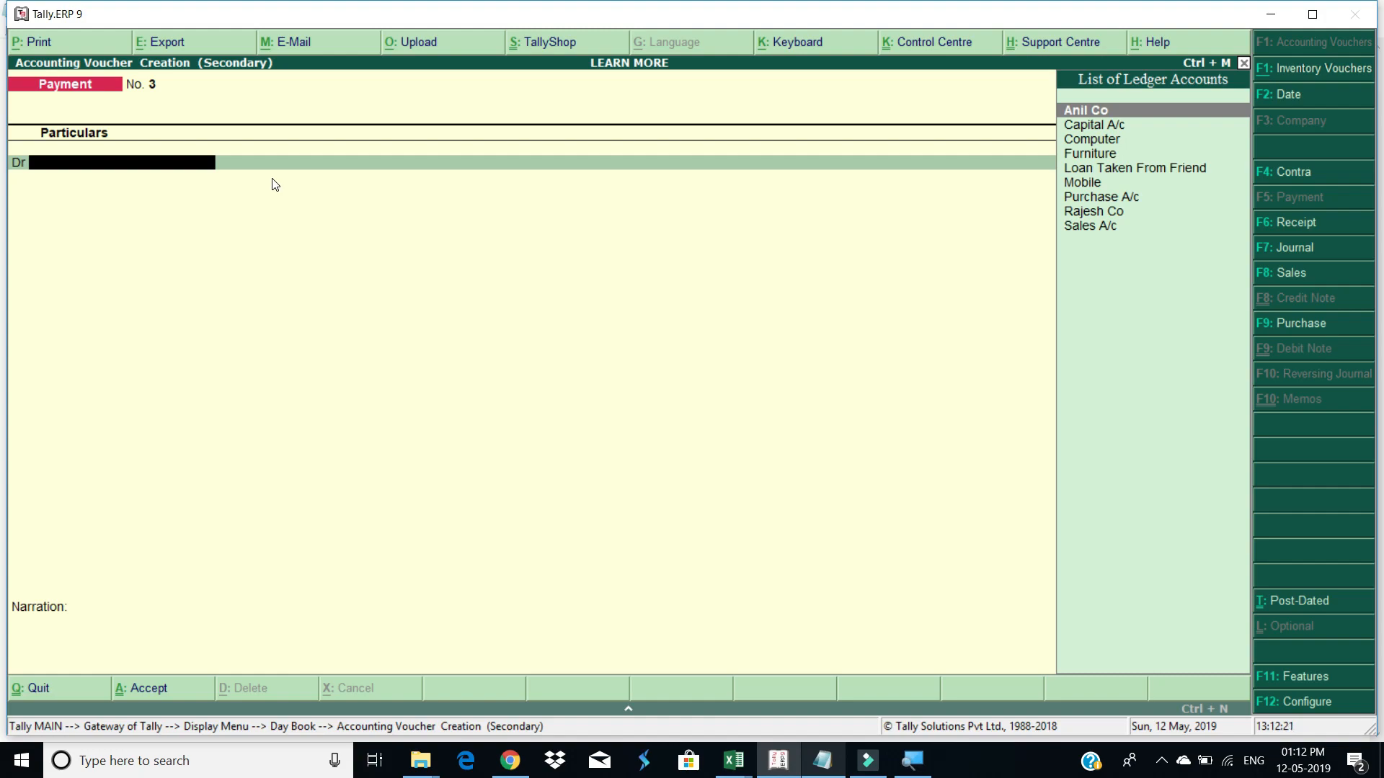
- Create a ledger named Stationery Exp under Indirect Expenses for the voucher's debit line and accept it
{"action": "key", "text": "alt+c"}
{"action": "type", "text": "Stat"}
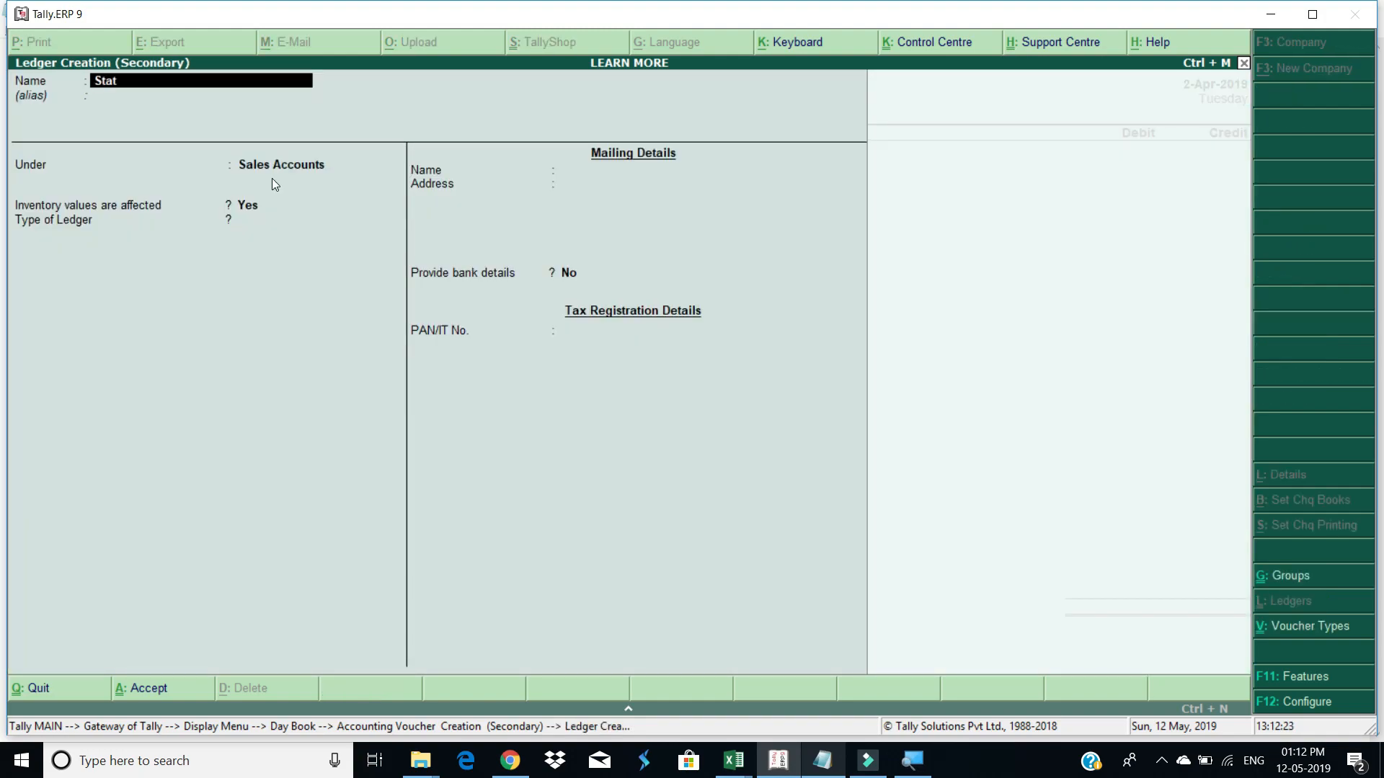
{"action": "type", "text": "ionery"}
{"action": "key", "text": "BackSpace"}
{"action": "type", "text": "y Exp"}
{"action": "key", "text": "Return"}
{"action": "type", "text": "Ind"}
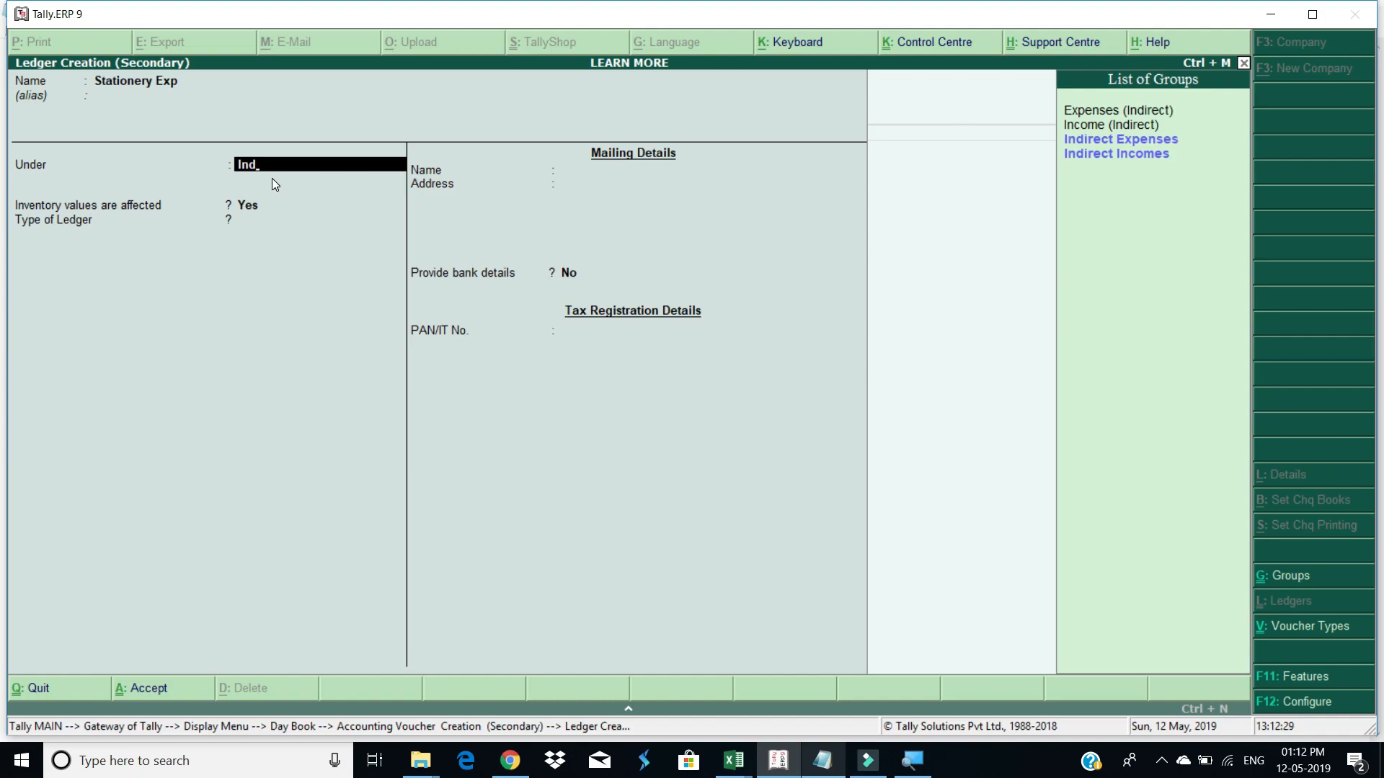
{"action": "key", "text": "Down"}
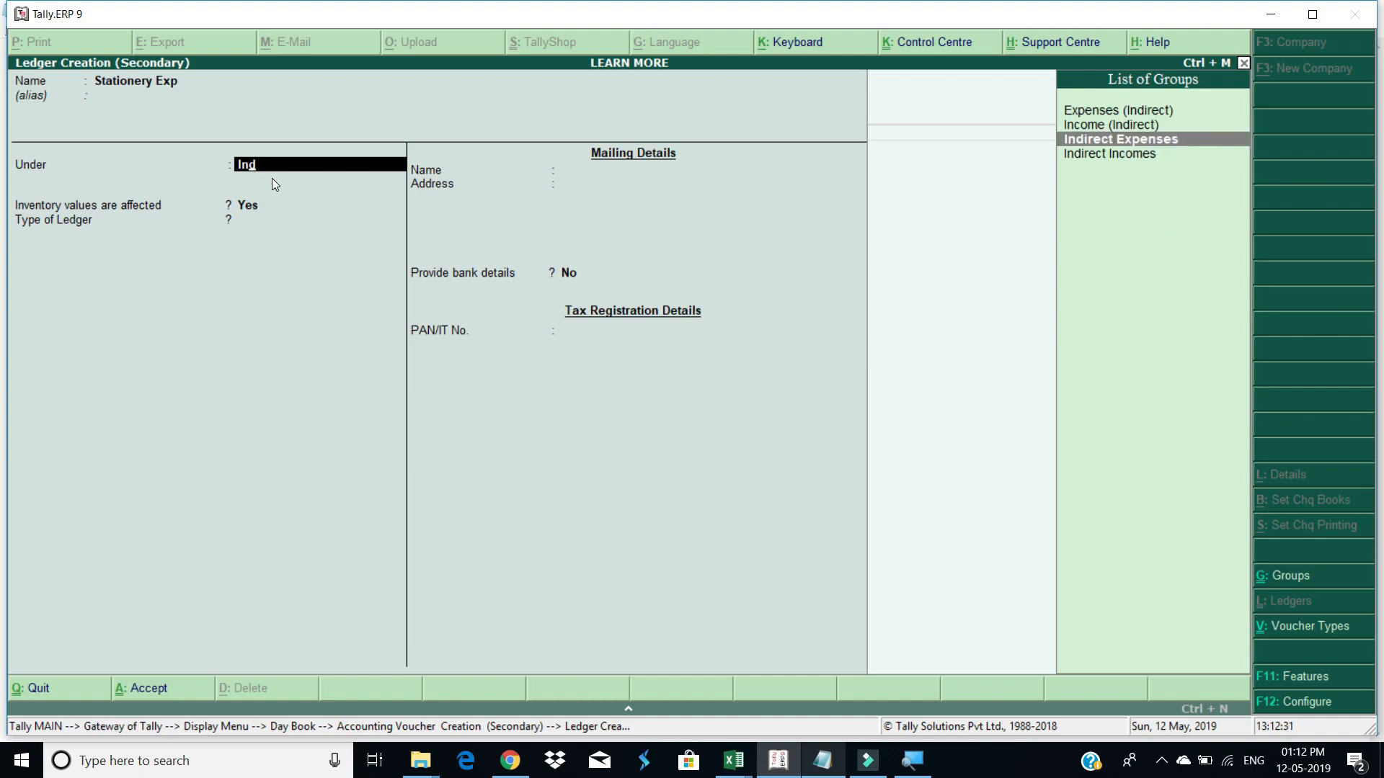
{"action": "key", "text": "Return"}
{"action": "key", "text": "ctrl+a"}
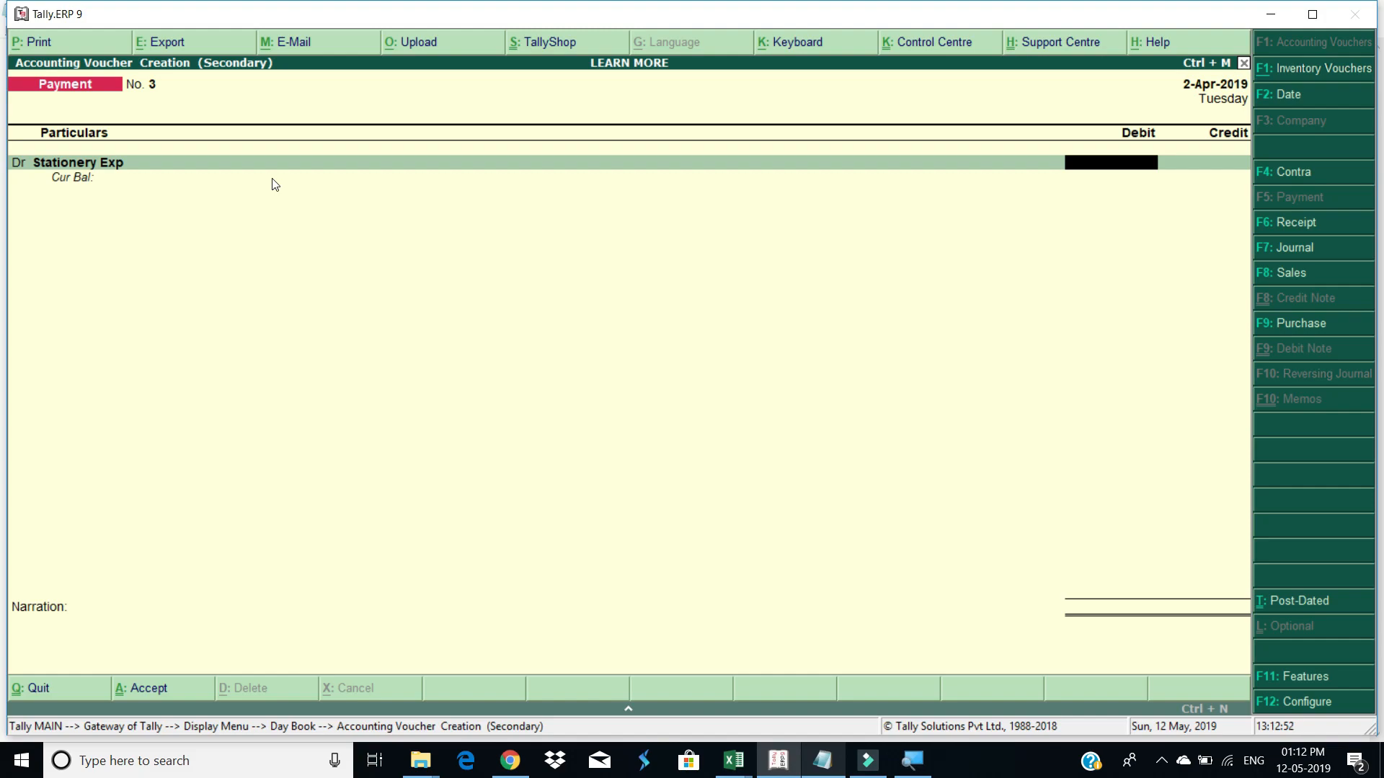
- Debit Stationery Exp with 500 and credit Cash with 500 in the payment voucher
{"action": "type", "text": "5000"}
{"action": "key", "text": "BackSpace"}
{"action": "key", "text": "Return"}
{"action": "type", "text": "cash"}
{"action": "key", "text": "Return"}
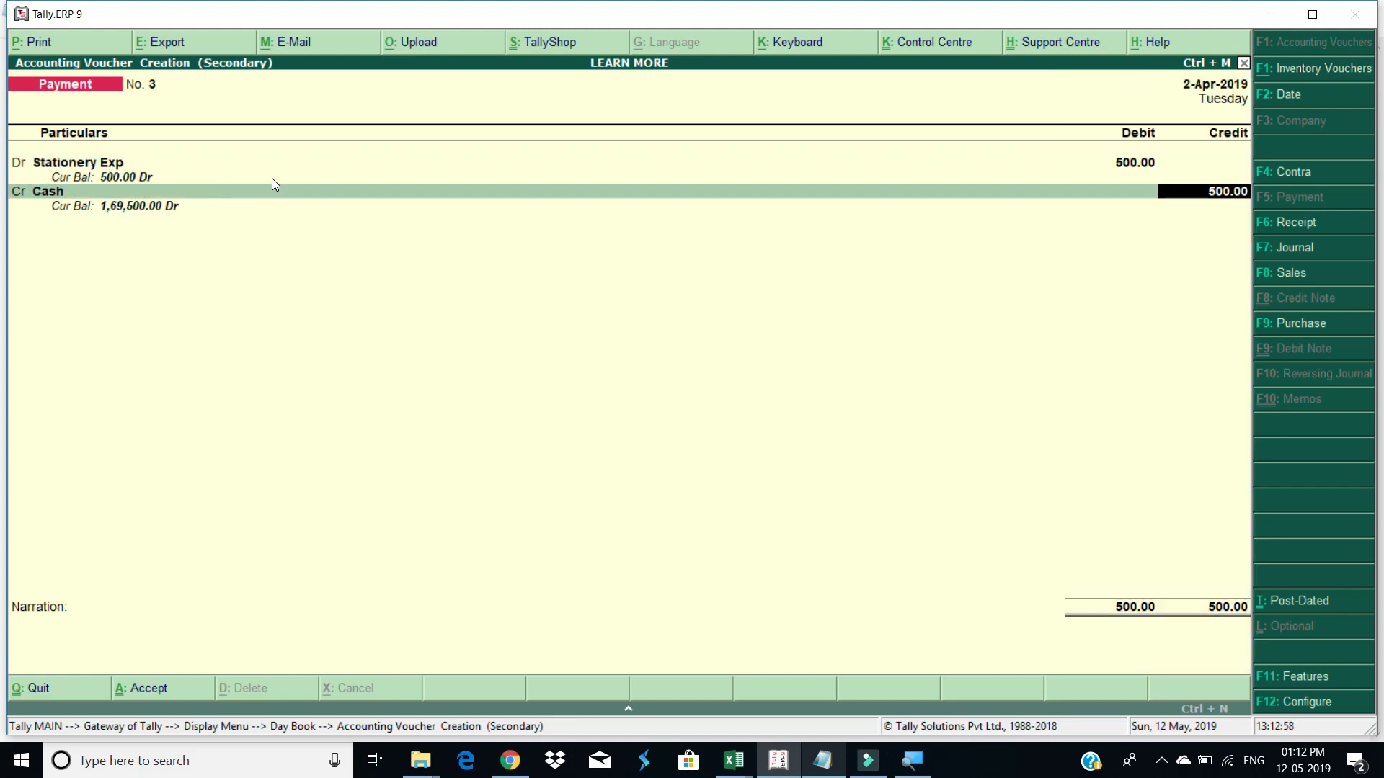
{"action": "key", "text": "Return"}
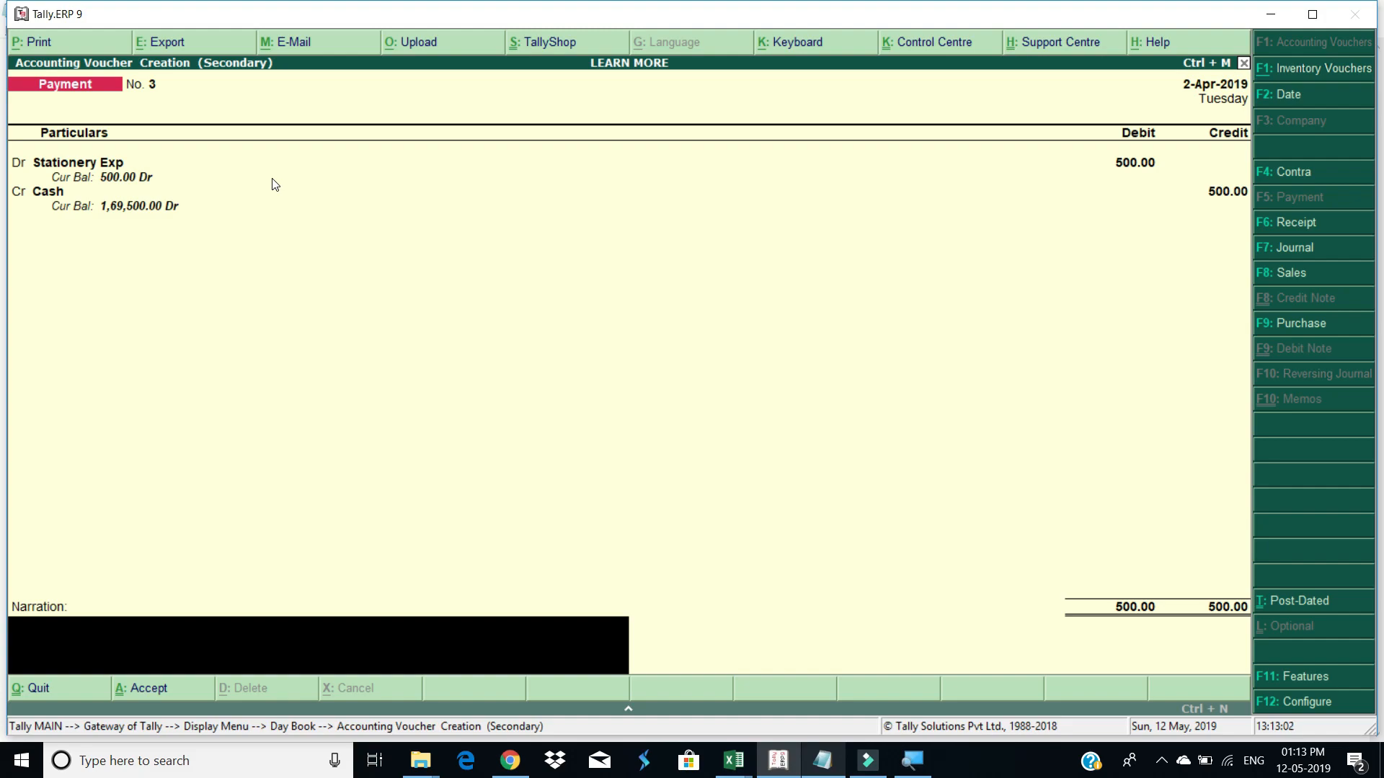
- Leave the narration blank and accept the Stationery Exp payment voucher
{"action": "key", "text": "Return"}
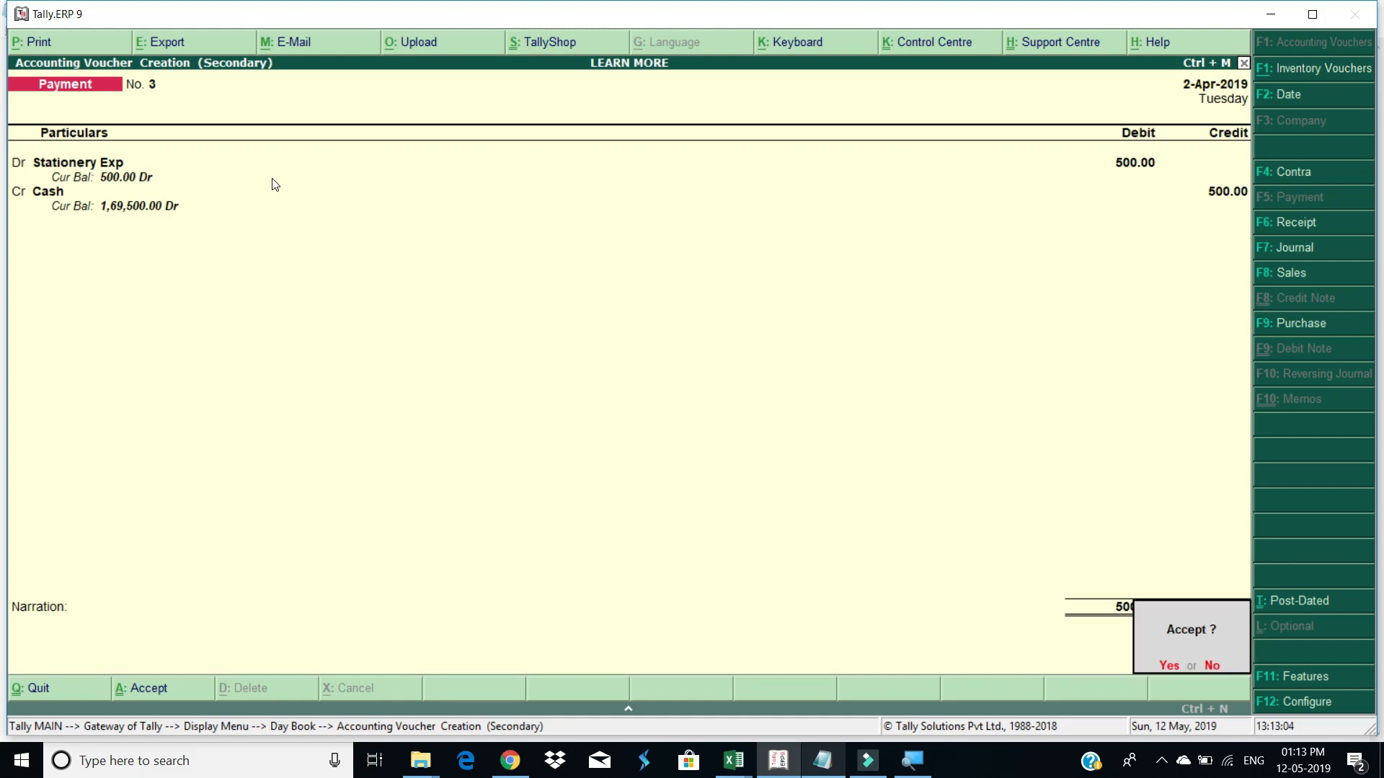
{"action": "key", "text": "Return"}
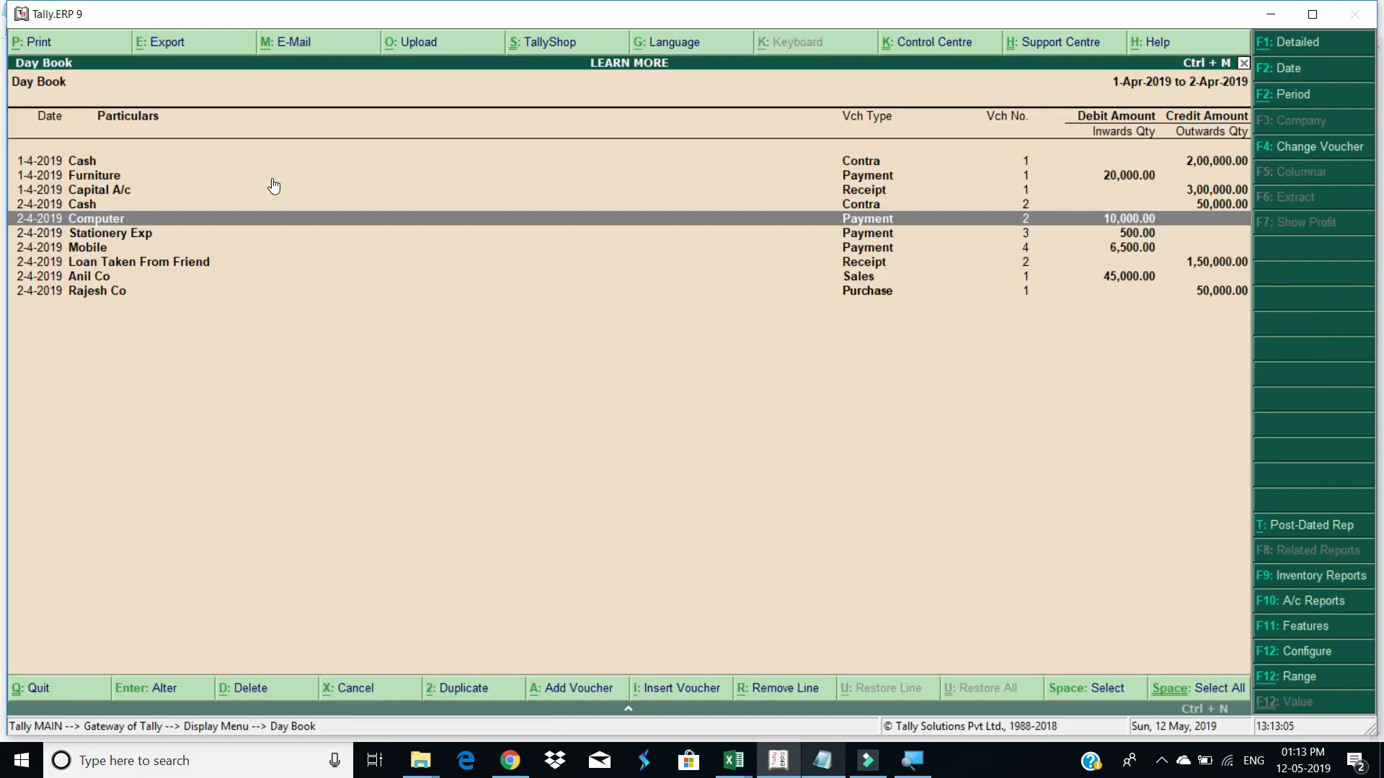
- Compare the voucher numbers of the Stationery Exp and Mobile payment lines in the Day Book
{"action": "left_click", "coordinate": [989, 236]}
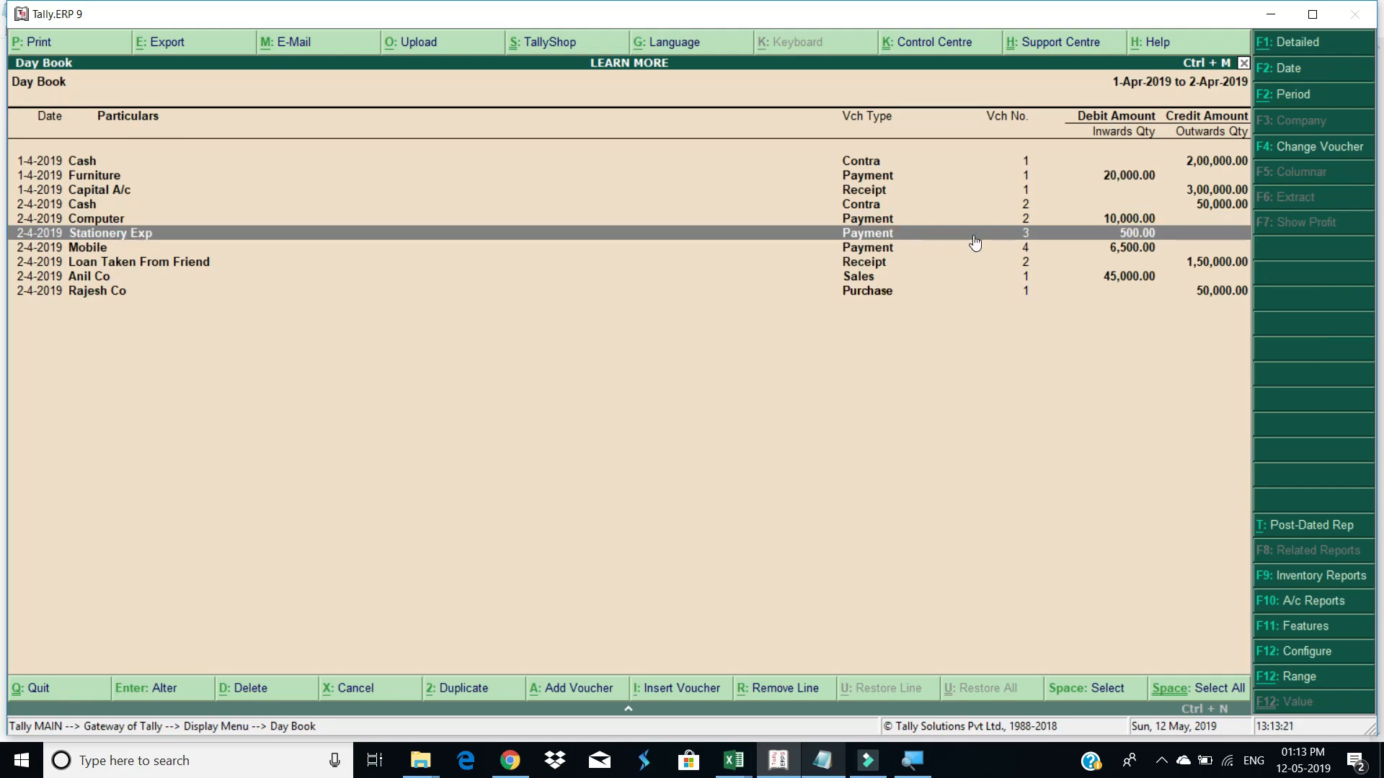
{"action": "left_click", "coordinate": [973, 249]}
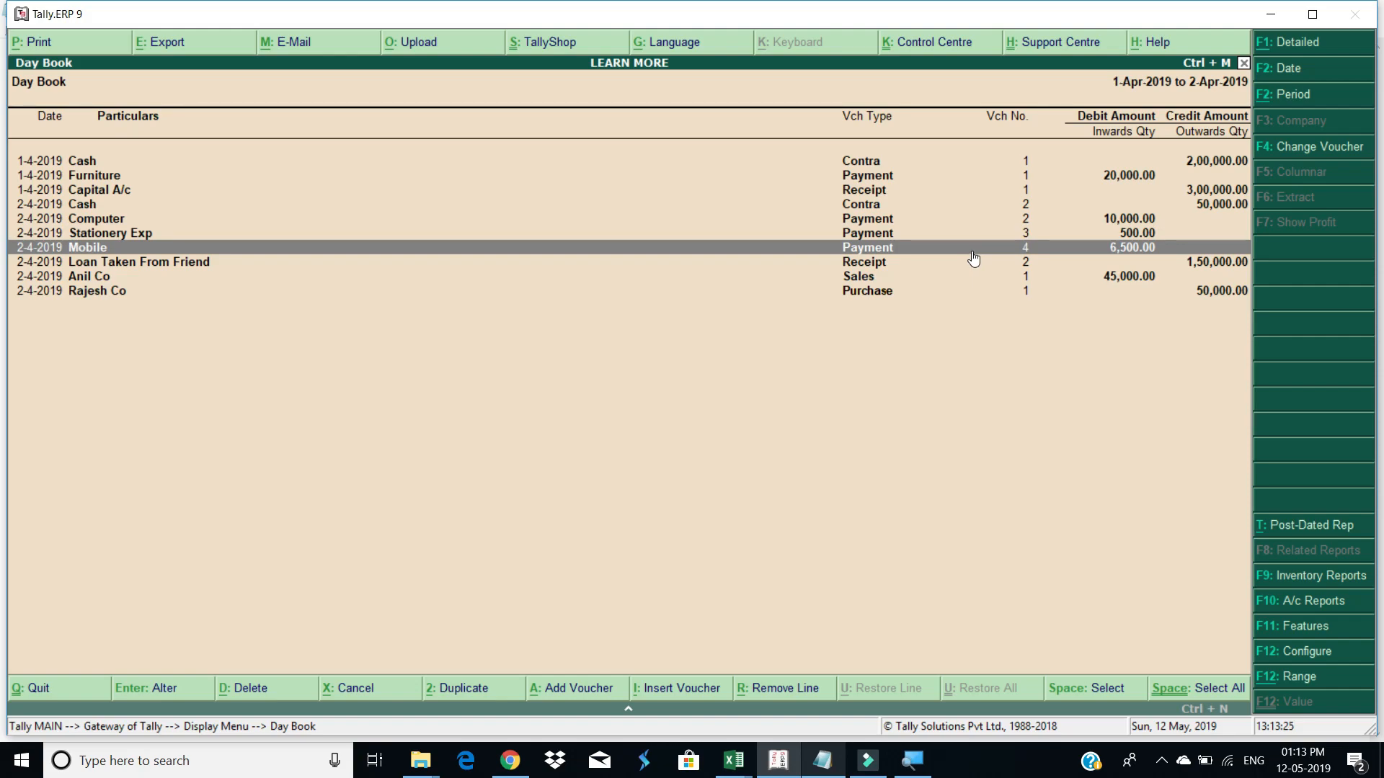
{"action": "left_click", "coordinate": [933, 236]}
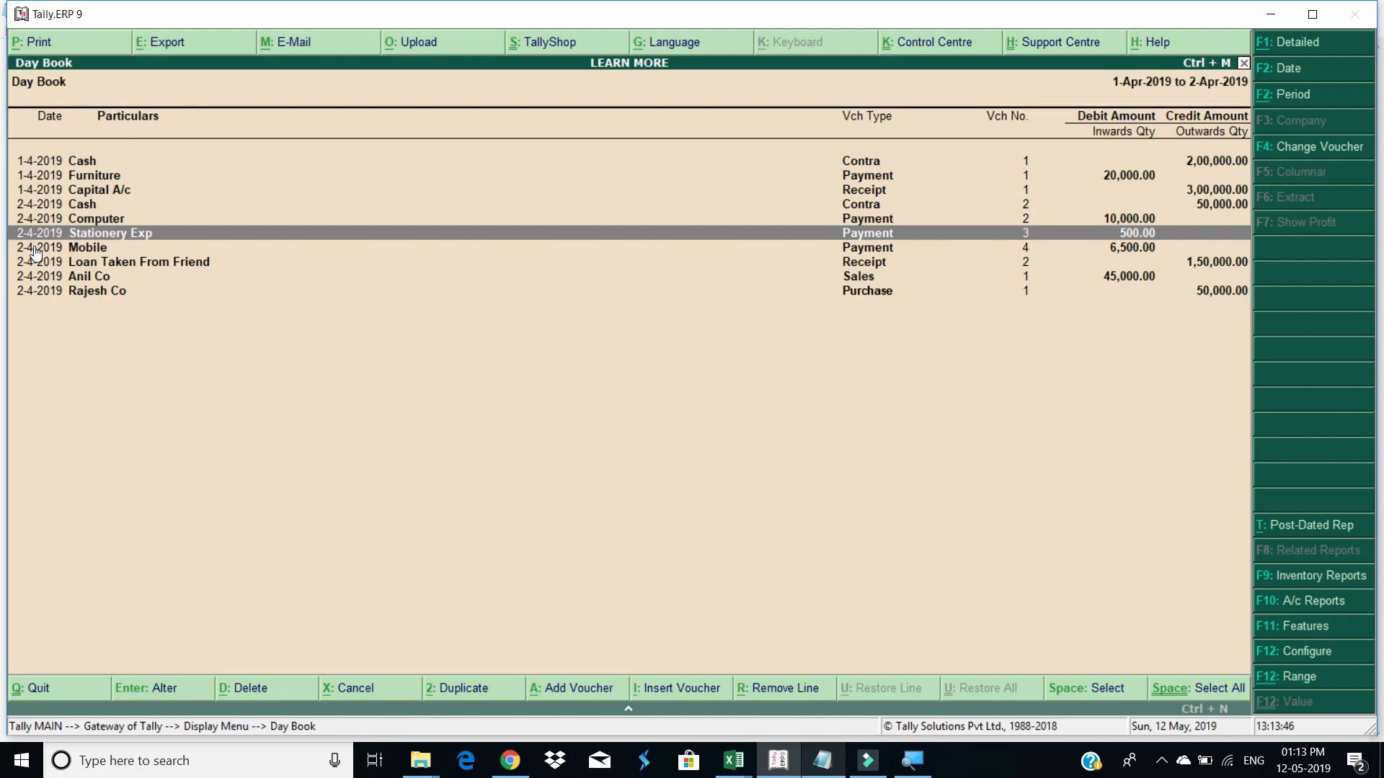
{"action": "left_click", "coordinate": [103, 249]}
{"action": "left_click", "coordinate": [102, 236]}
{"action": "left_click", "coordinate": [108, 249]}
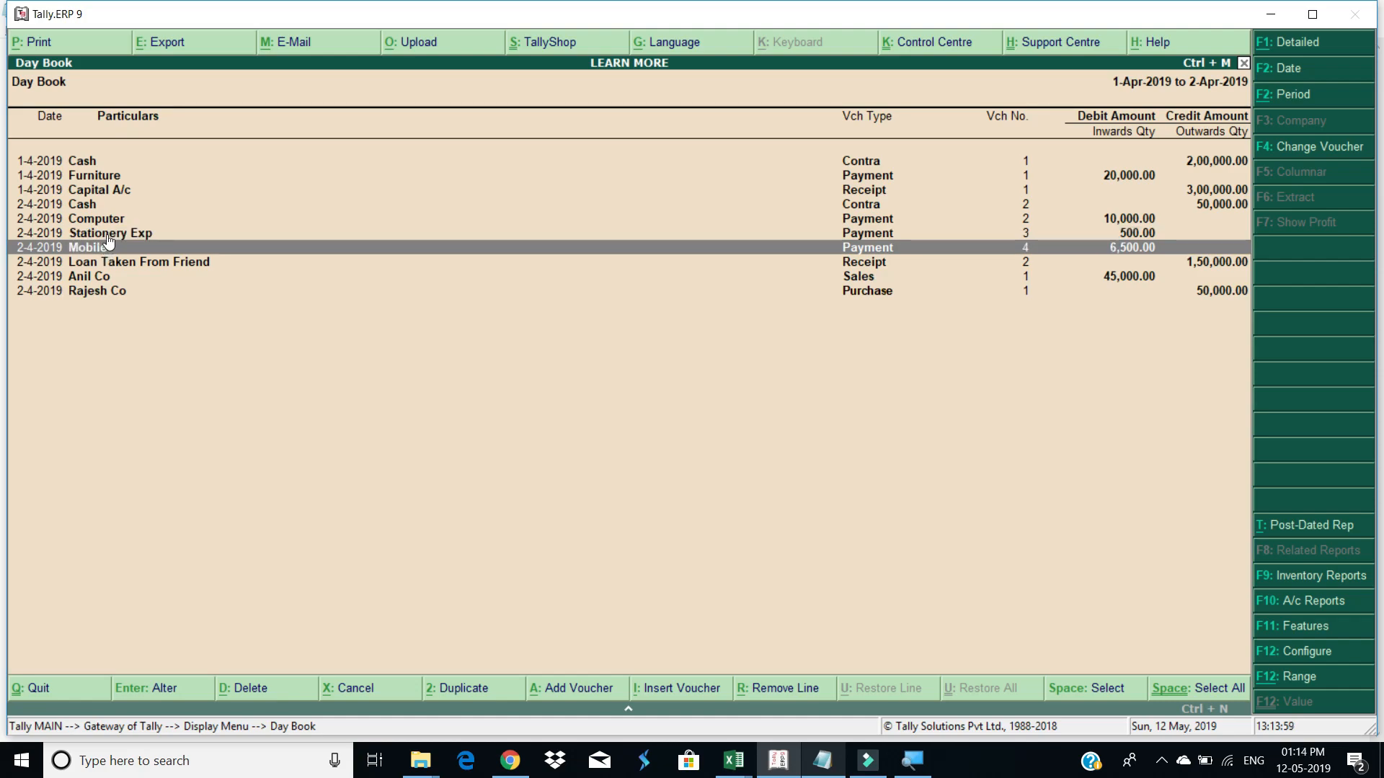
{"action": "left_click", "coordinate": [108, 236]}
{"action": "key", "text": "alt+a"}
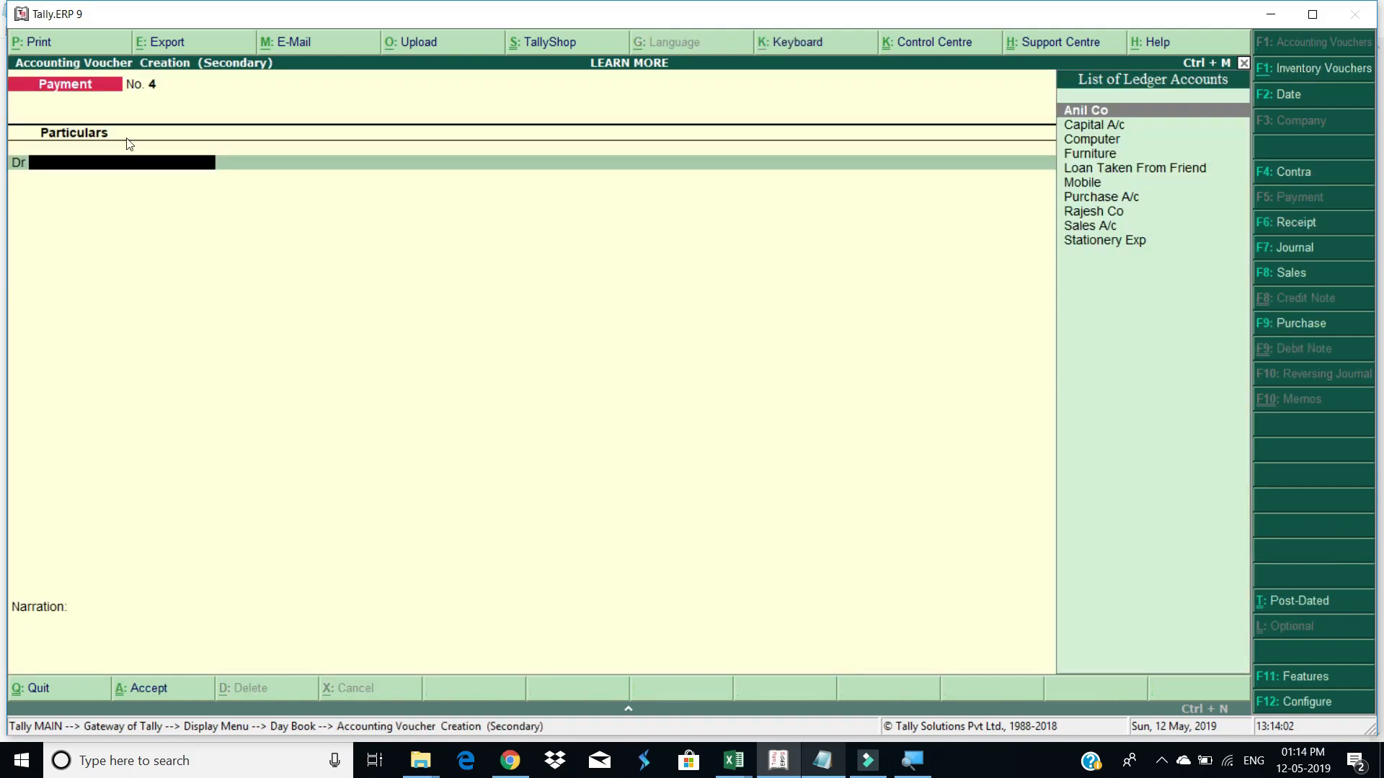
{"action": "key", "text": "Escape"}
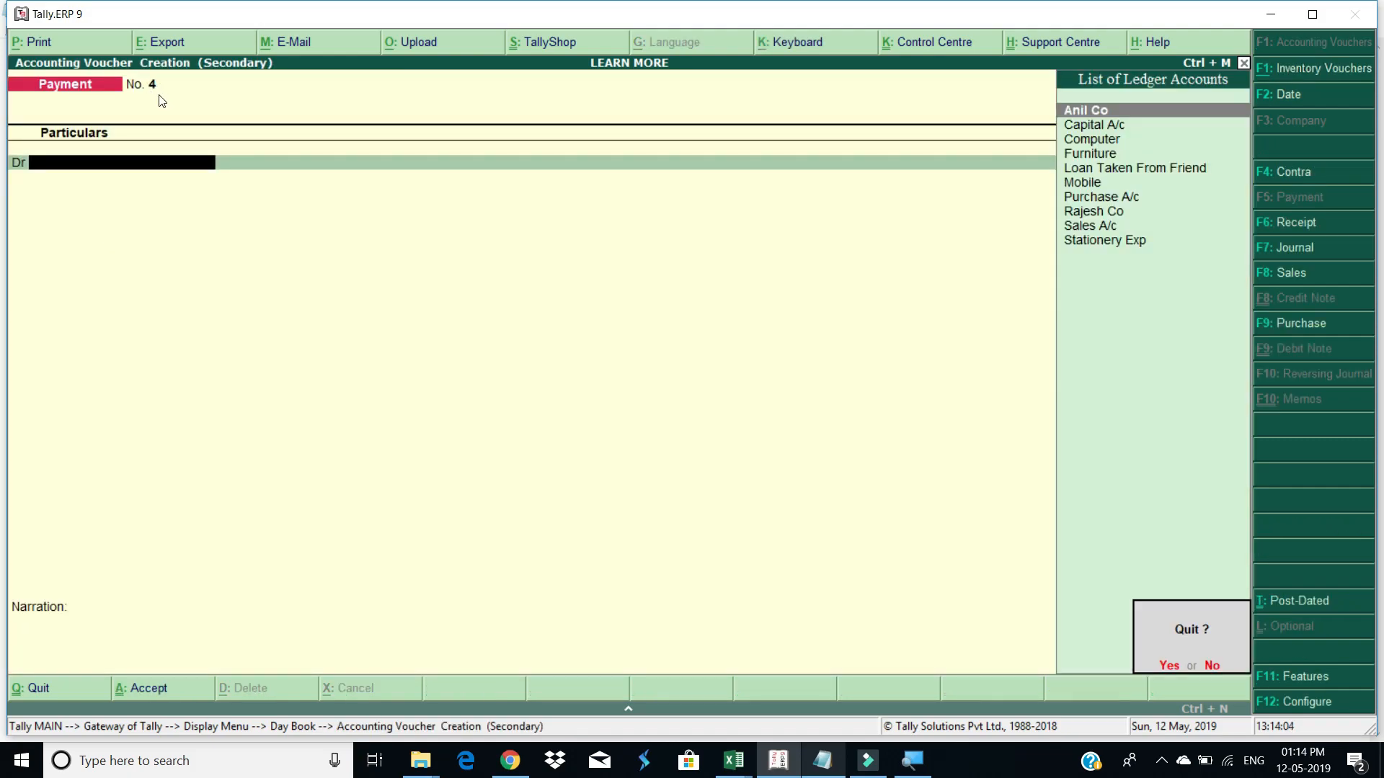
{"action": "key", "text": "y"}
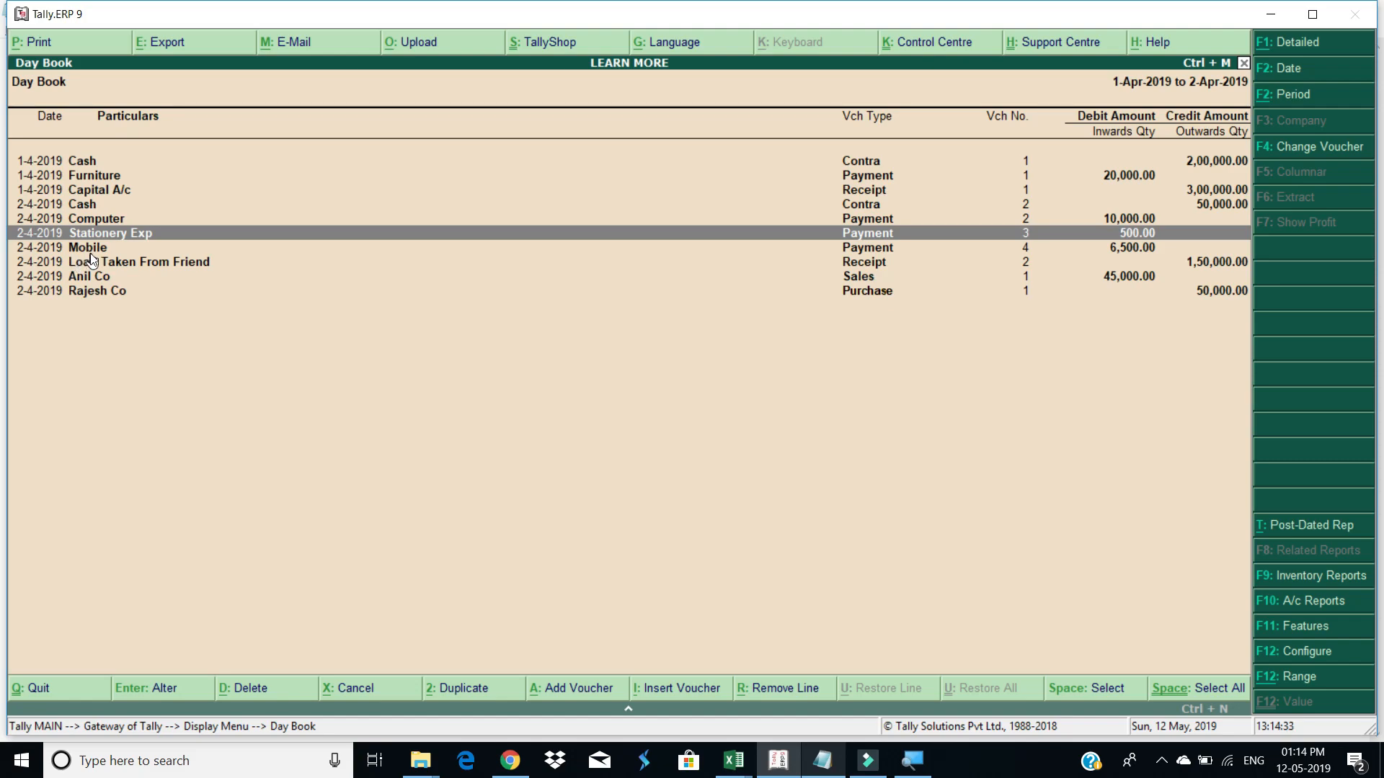
- Cancel the Mobile payment voucher dated 2-4-2019 and keep its line in the Day Book
{"action": "left_click", "coordinate": [92, 248]}
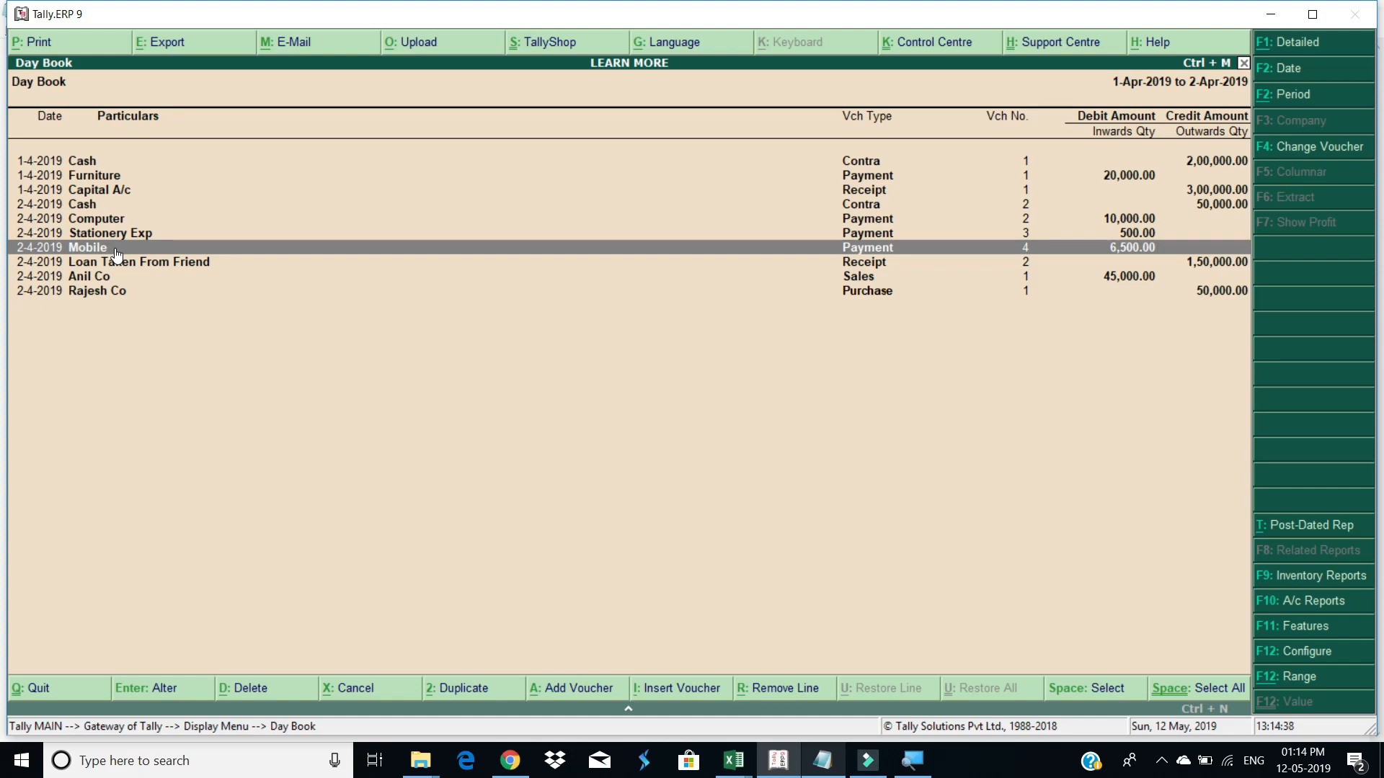
{"action": "key", "text": "alt+x"}
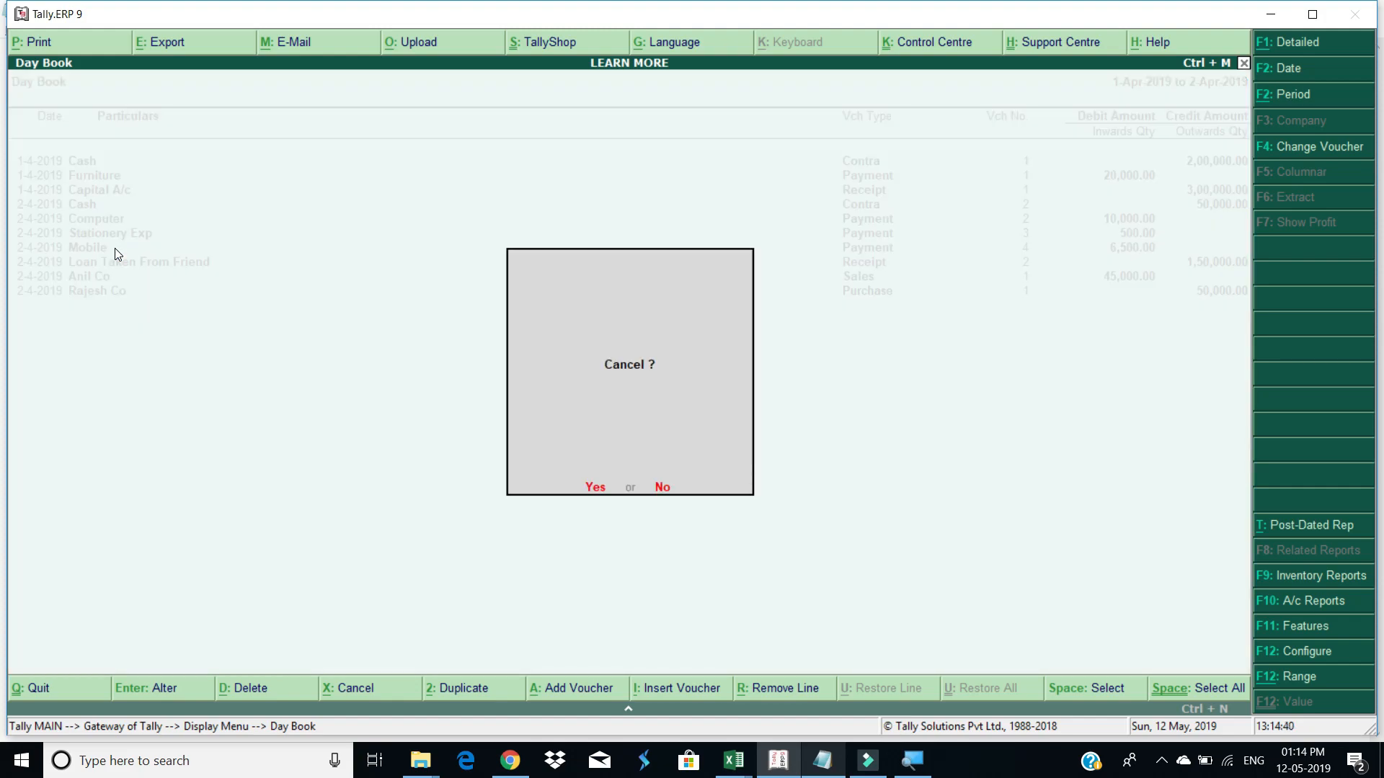
{"action": "left_click", "coordinate": [582, 474]}
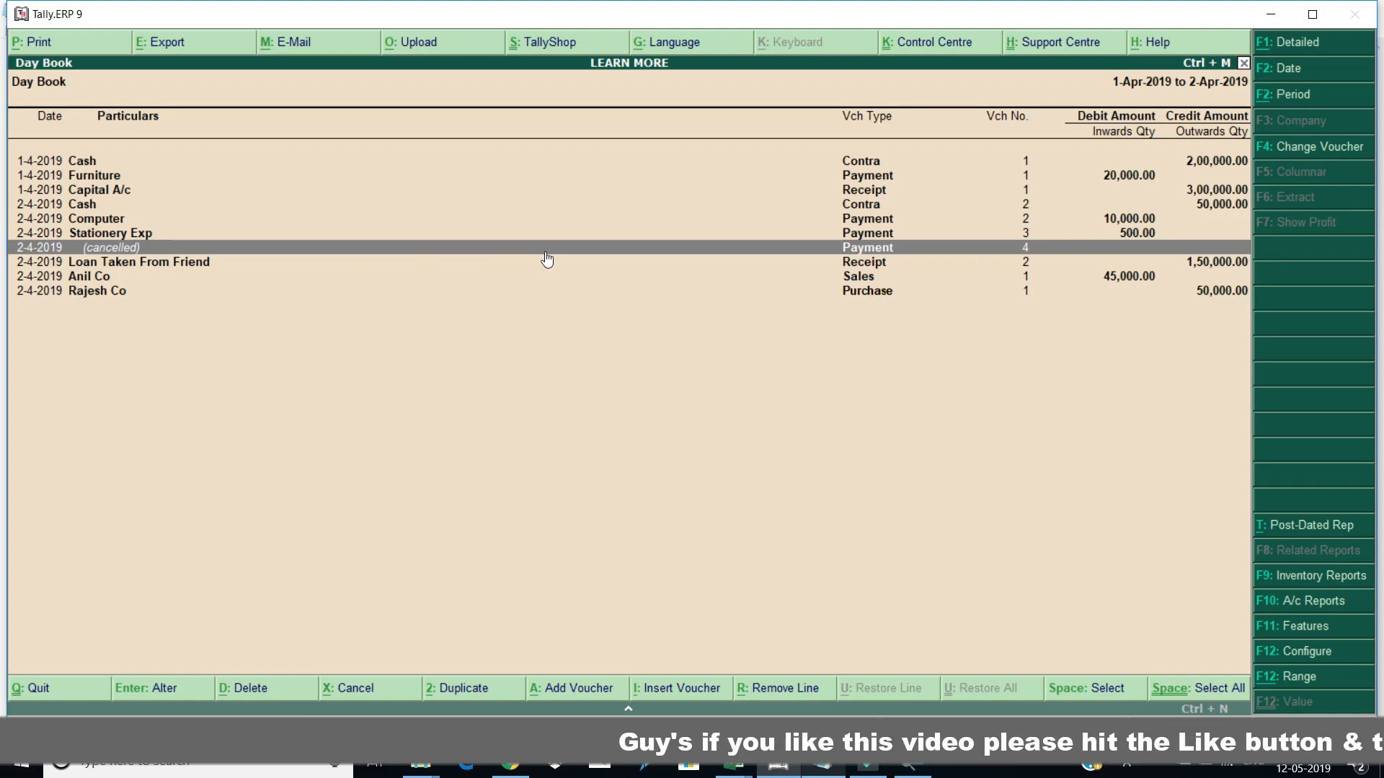
- Reopen the cancelled payment voucher and debit the Mobile ledger with 5000
{"action": "left_click", "coordinate": [120, 258]}
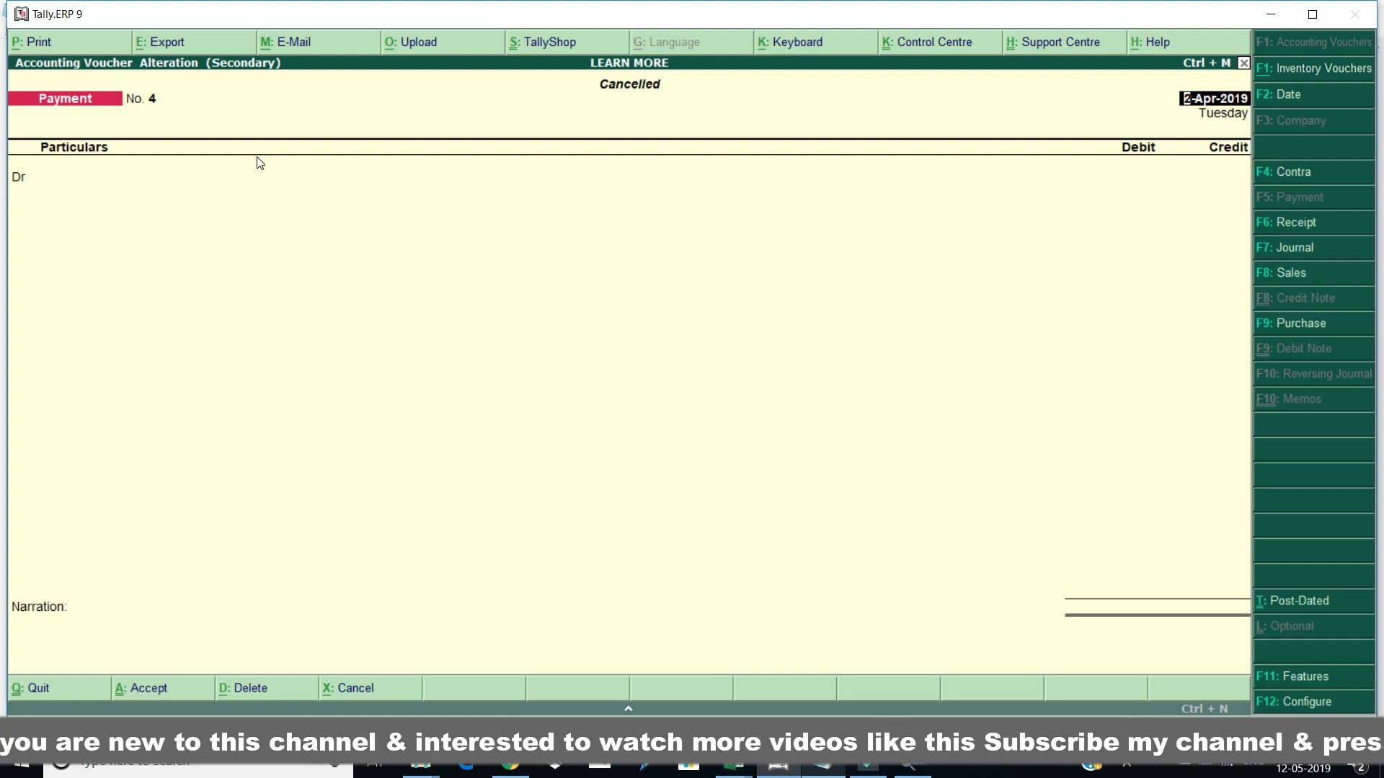
{"action": "key", "text": "Return"}
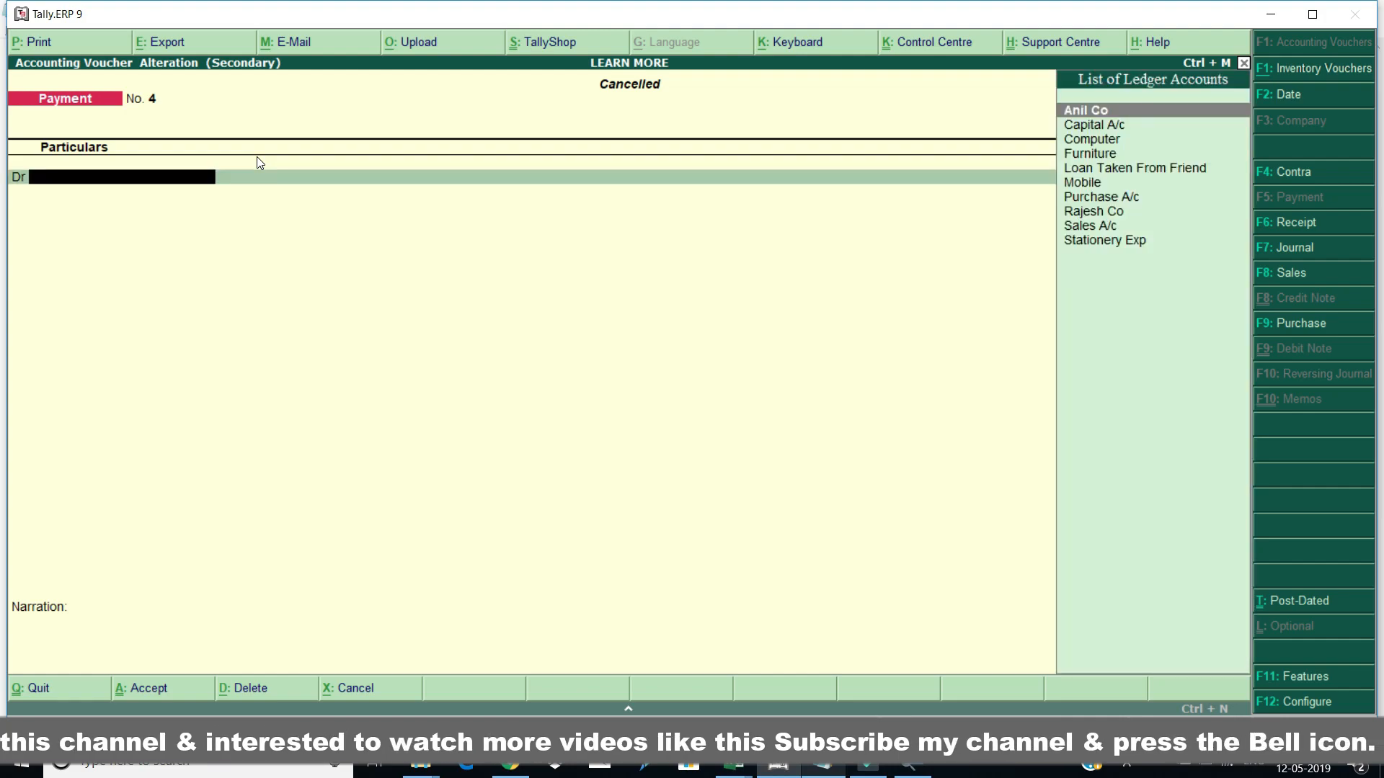
{"action": "key", "text": "Down"}
{"action": "key", "text": "Down"}
{"action": "key", "text": "Down"}
{"action": "key", "text": "Down"}
{"action": "key", "text": "Down"}
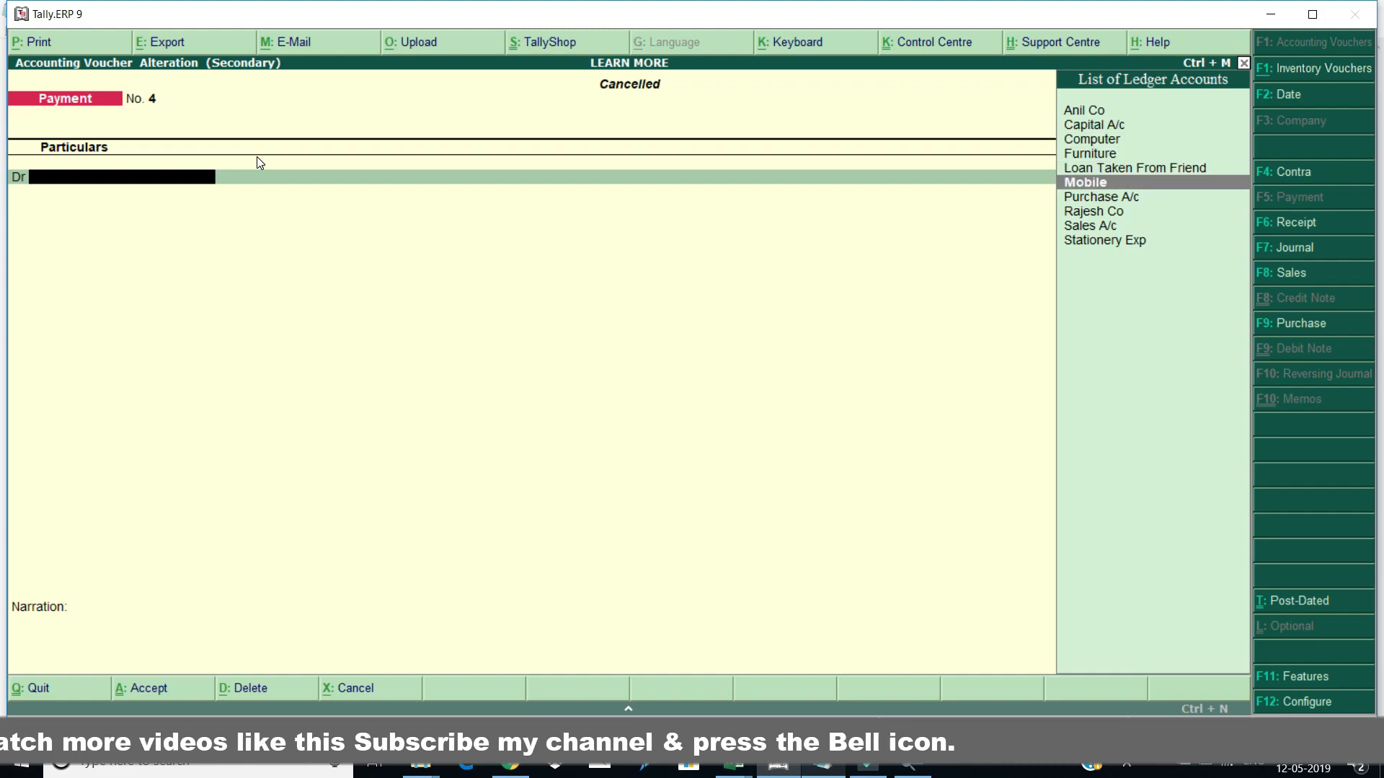
{"action": "key", "text": "Return"}
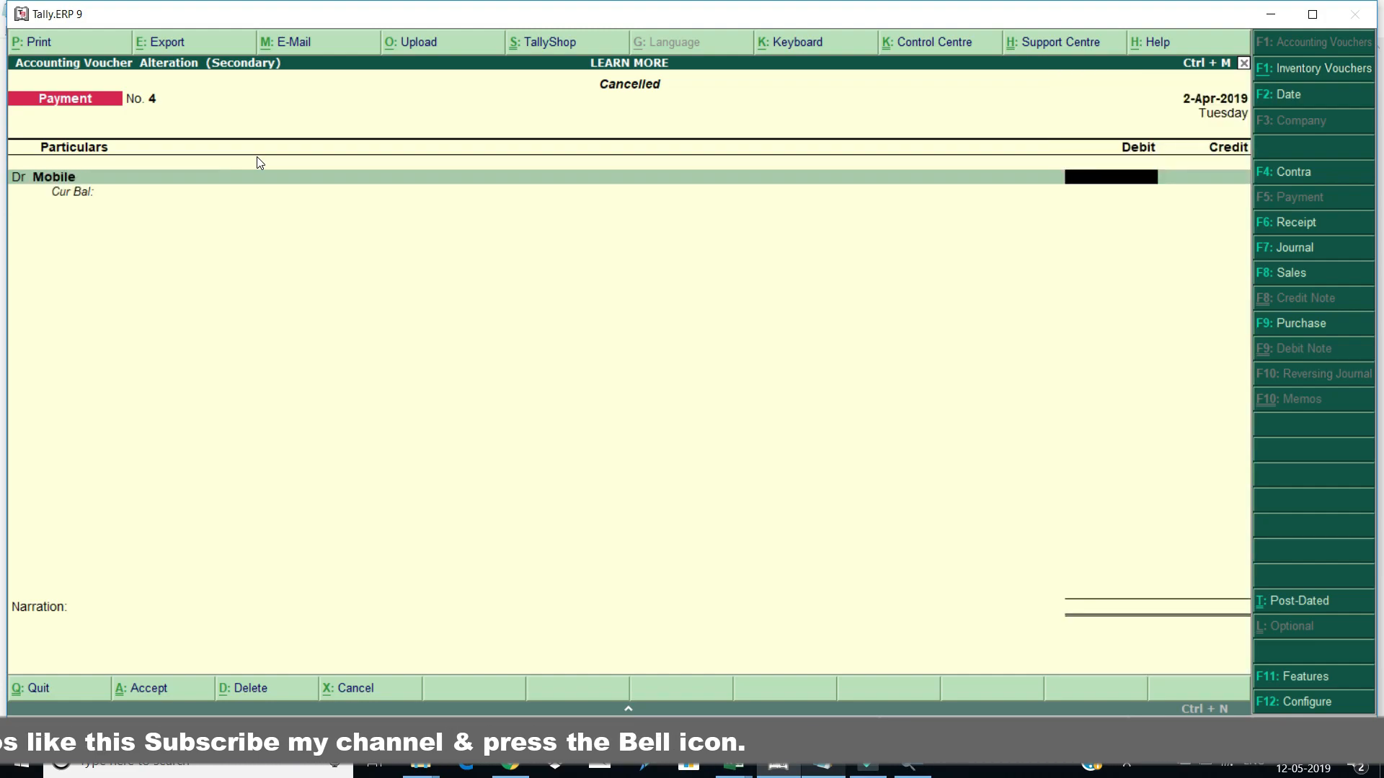
{"action": "type", "text": "5000"}
{"action": "key", "text": "Return"}
{"action": "key", "text": "Return"}
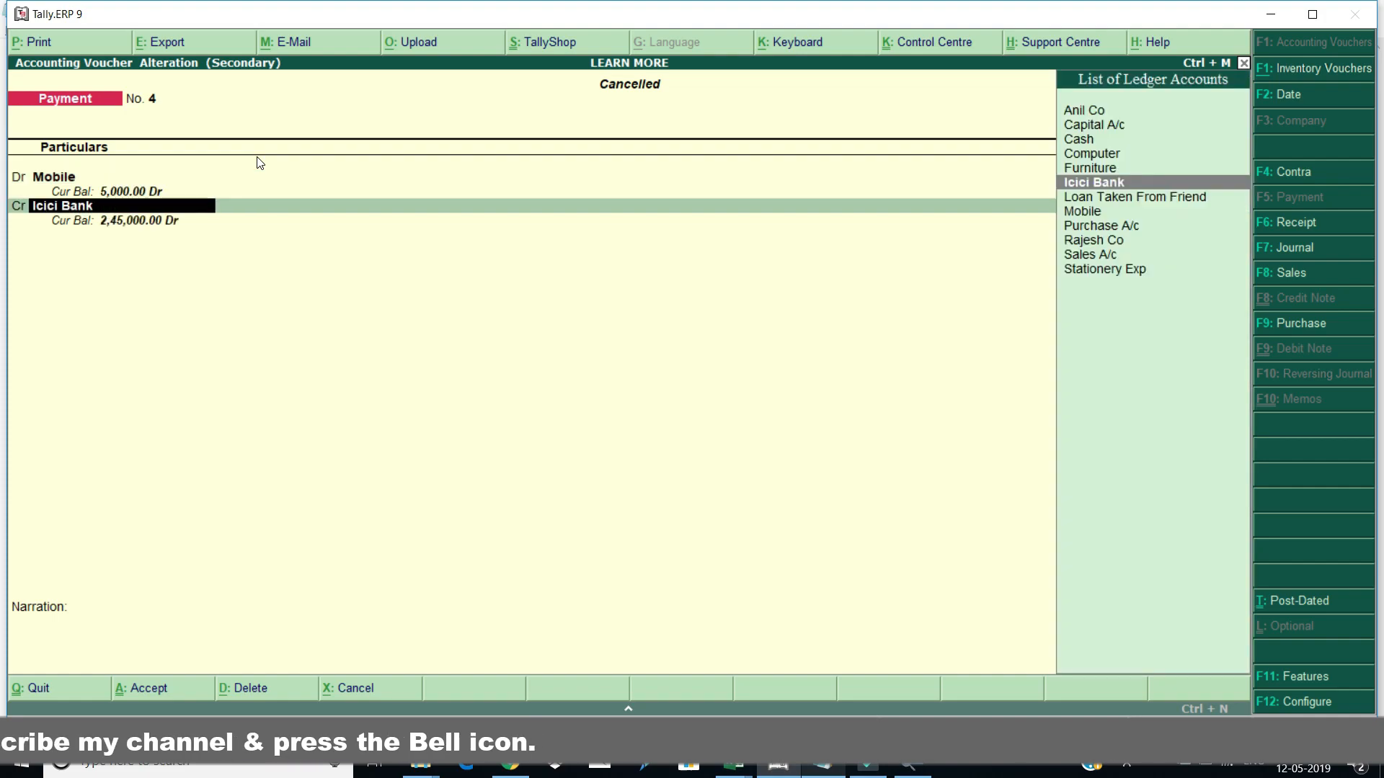
- Credit Icici Bank with 5000 in the payment voucher and accept it without a narration
{"action": "key", "text": "Return"}
{"action": "key", "text": "Return"}
{"action": "key", "text": "Return"}
{"action": "key", "text": "Return"}
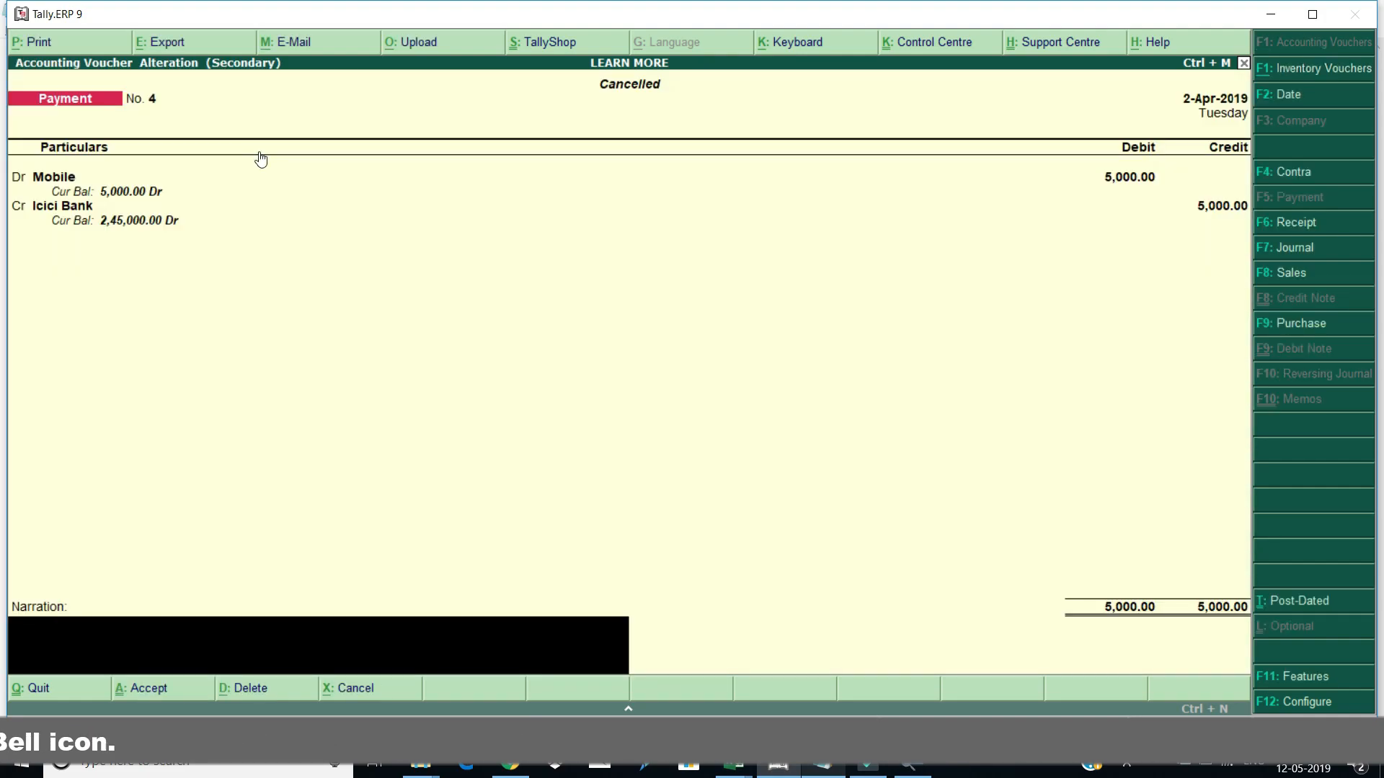
{"action": "key", "text": "ctrl+a"}
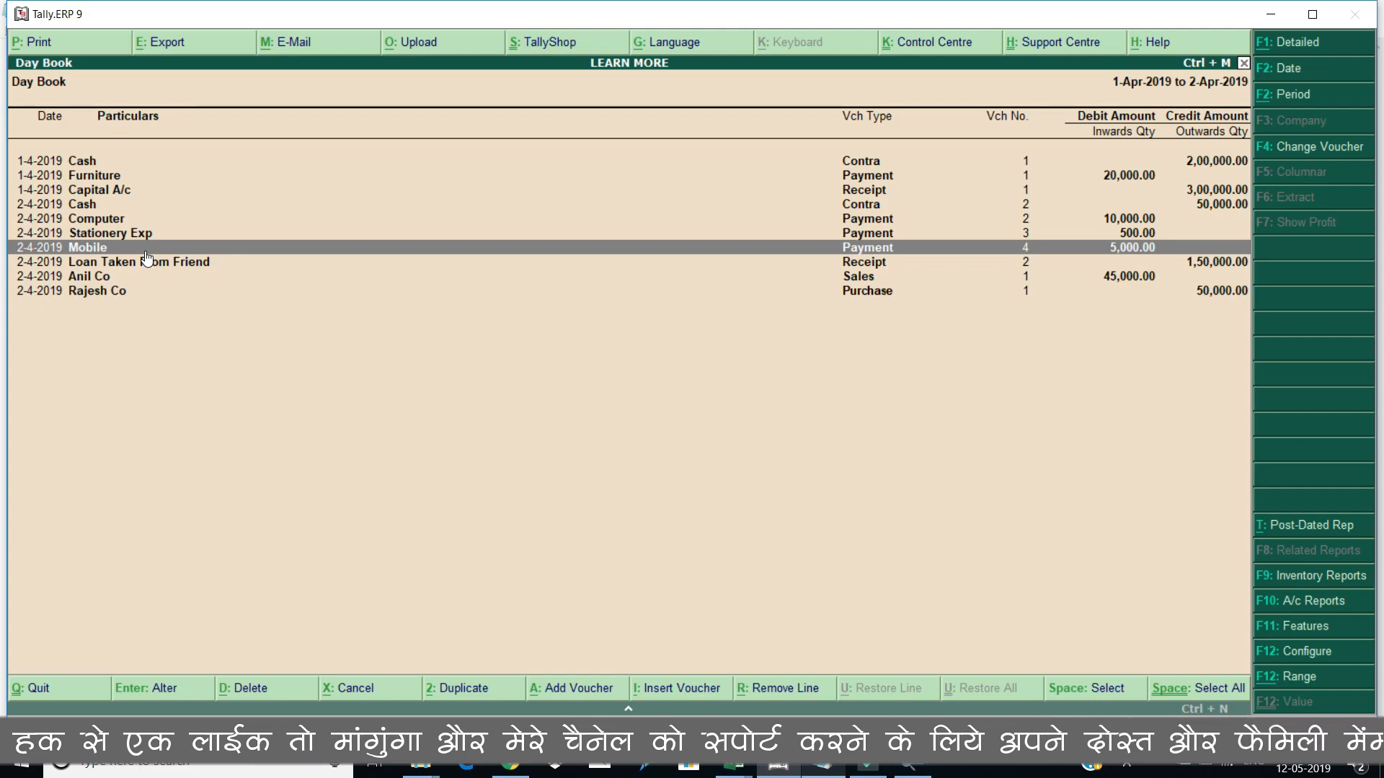
- Delete the Stationery Exp payment voucher from the Day Book
{"action": "key", "text": "Up"}
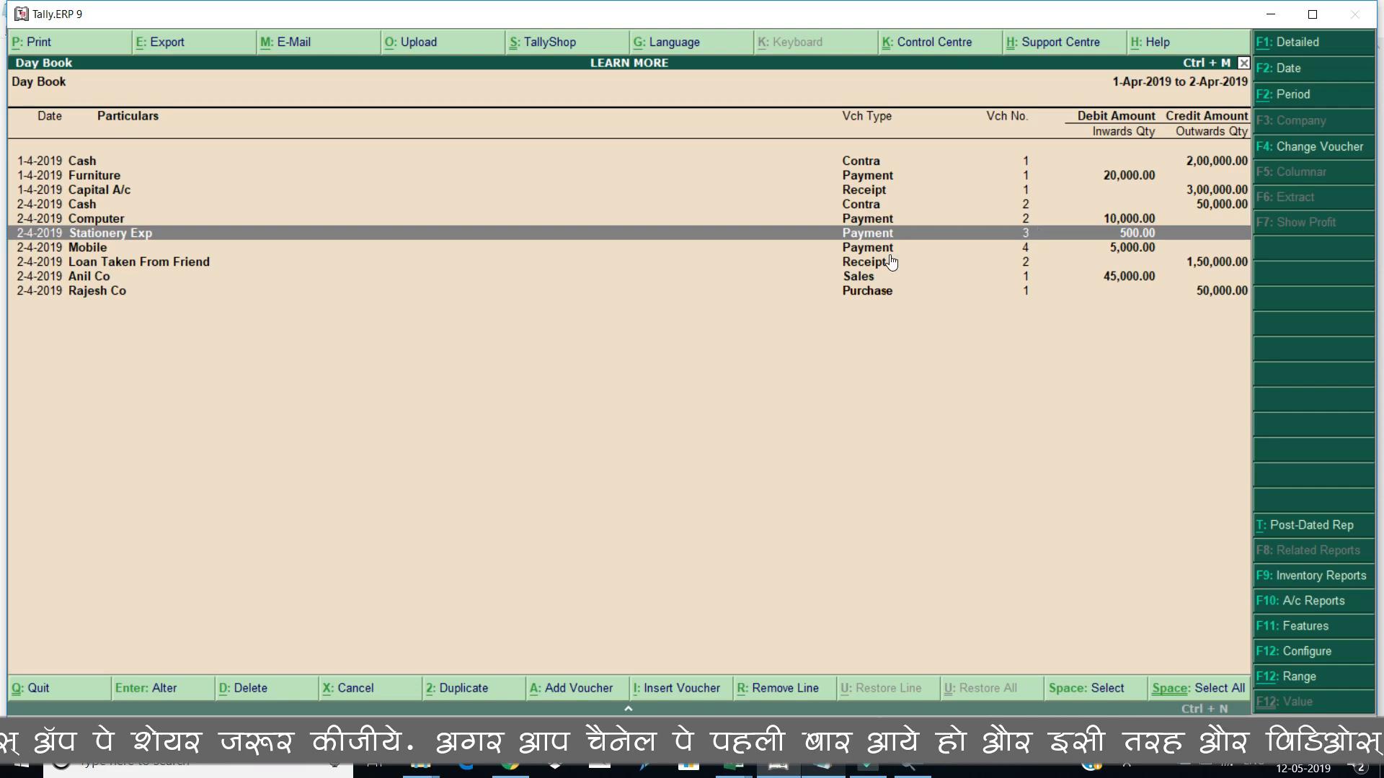
{"action": "key", "text": "alt+d"}
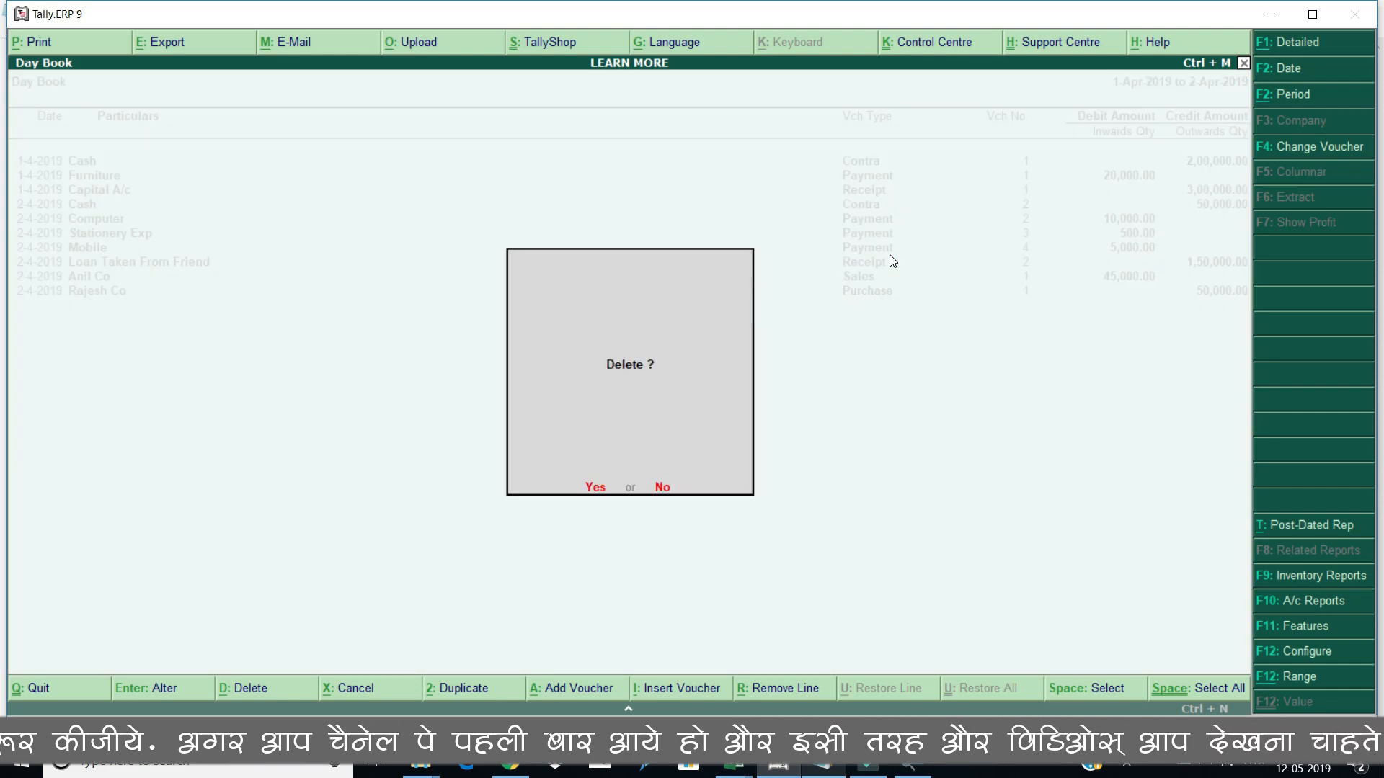
{"action": "left_click", "coordinate": [591, 493]}
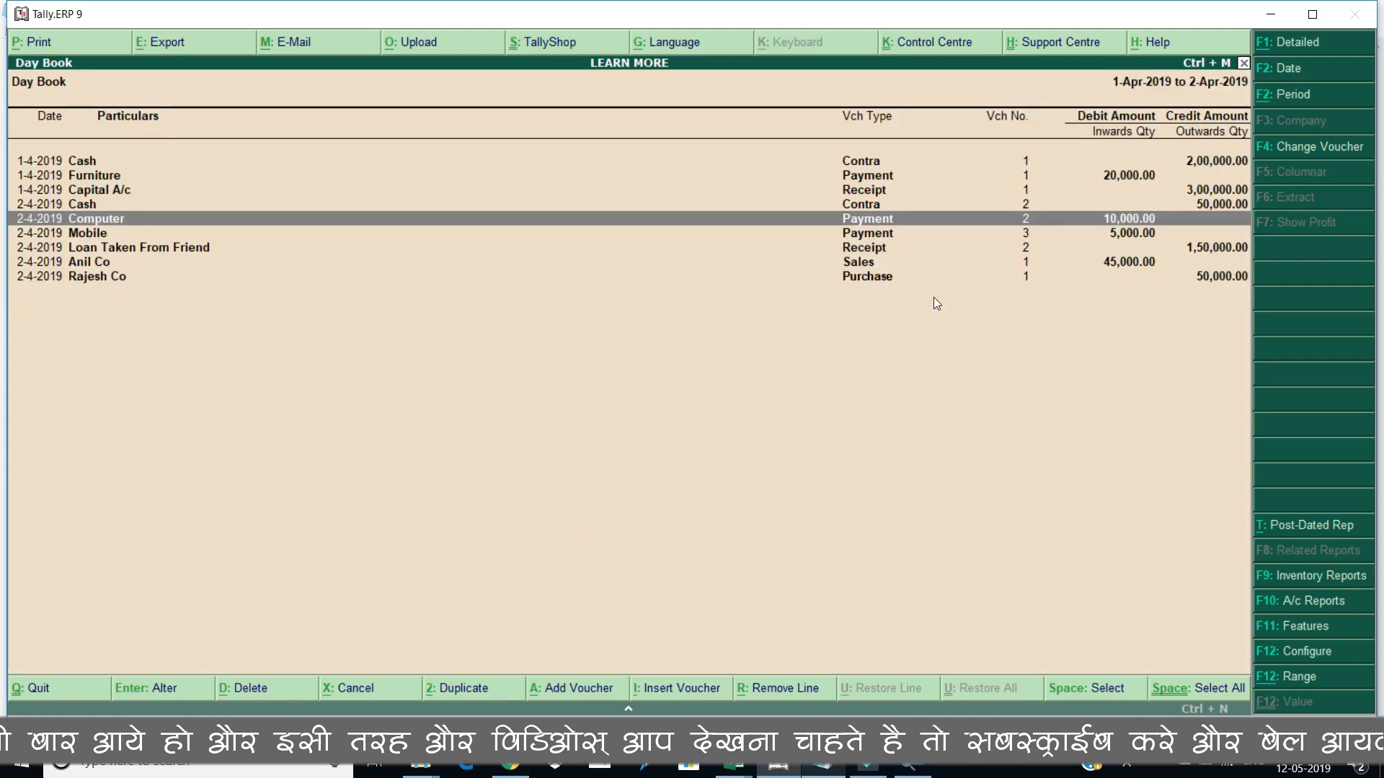
{"action": "left_click", "coordinate": [930, 236]}
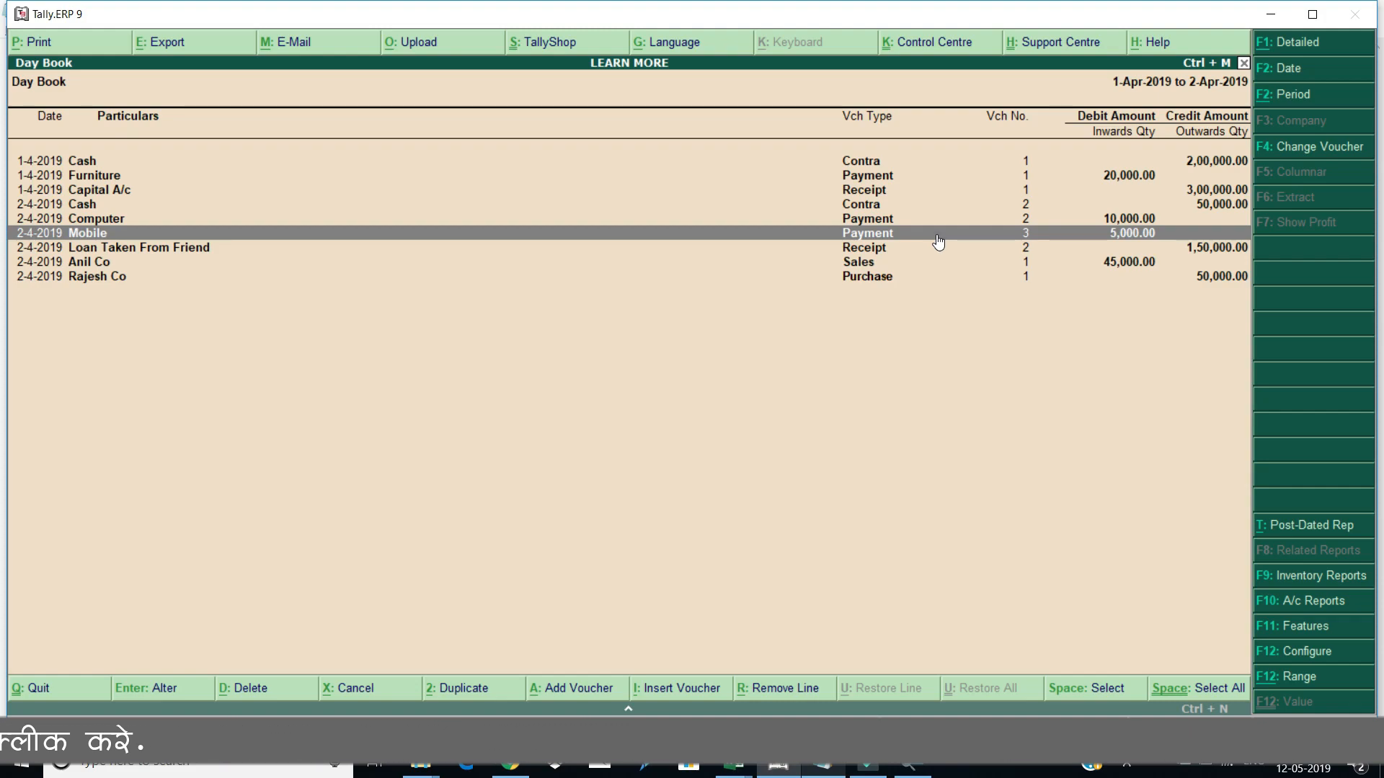
- Mark the Cash contra line dated 2-4-2019 and the Anil Co sales line as selected entries
{"action": "left_click", "coordinate": [306, 220]}
{"action": "left_click", "coordinate": [316, 206]}
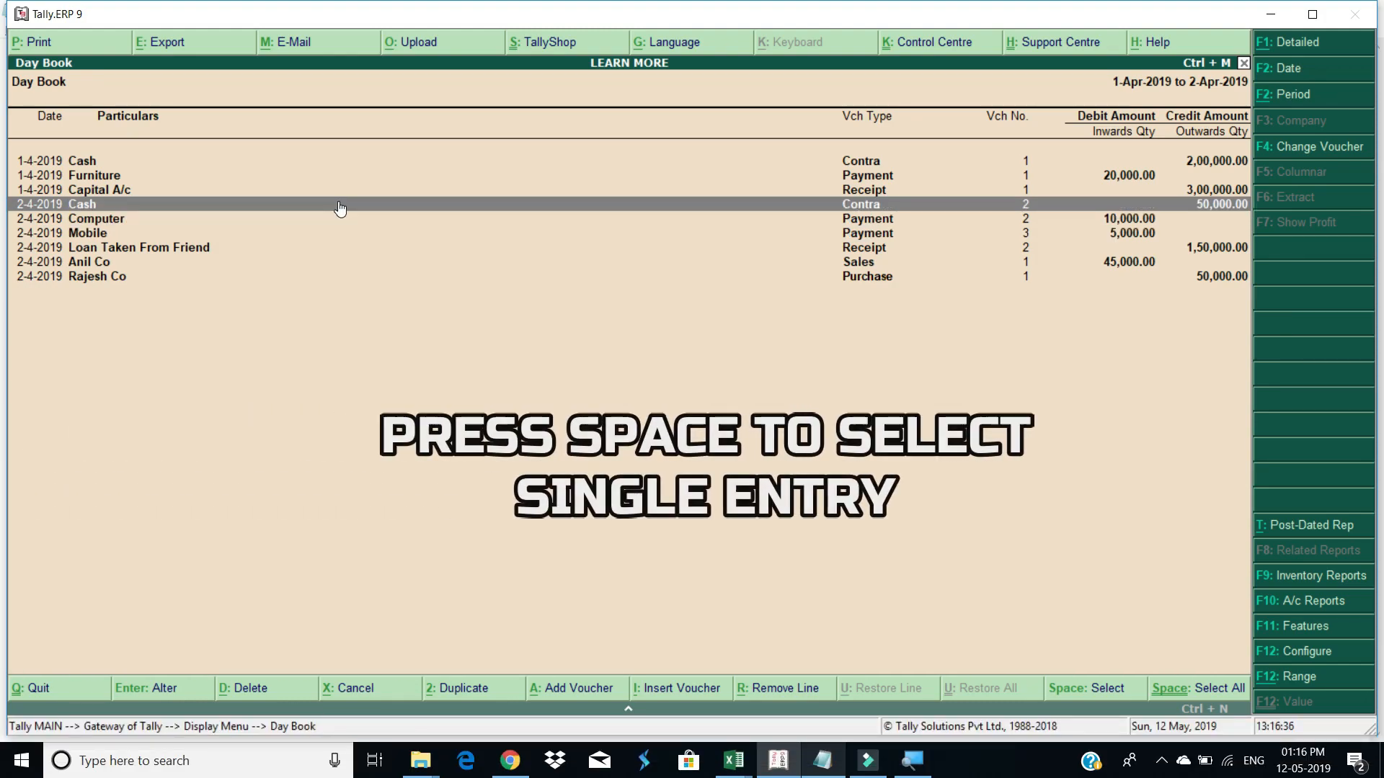
{"action": "key", "text": "space"}
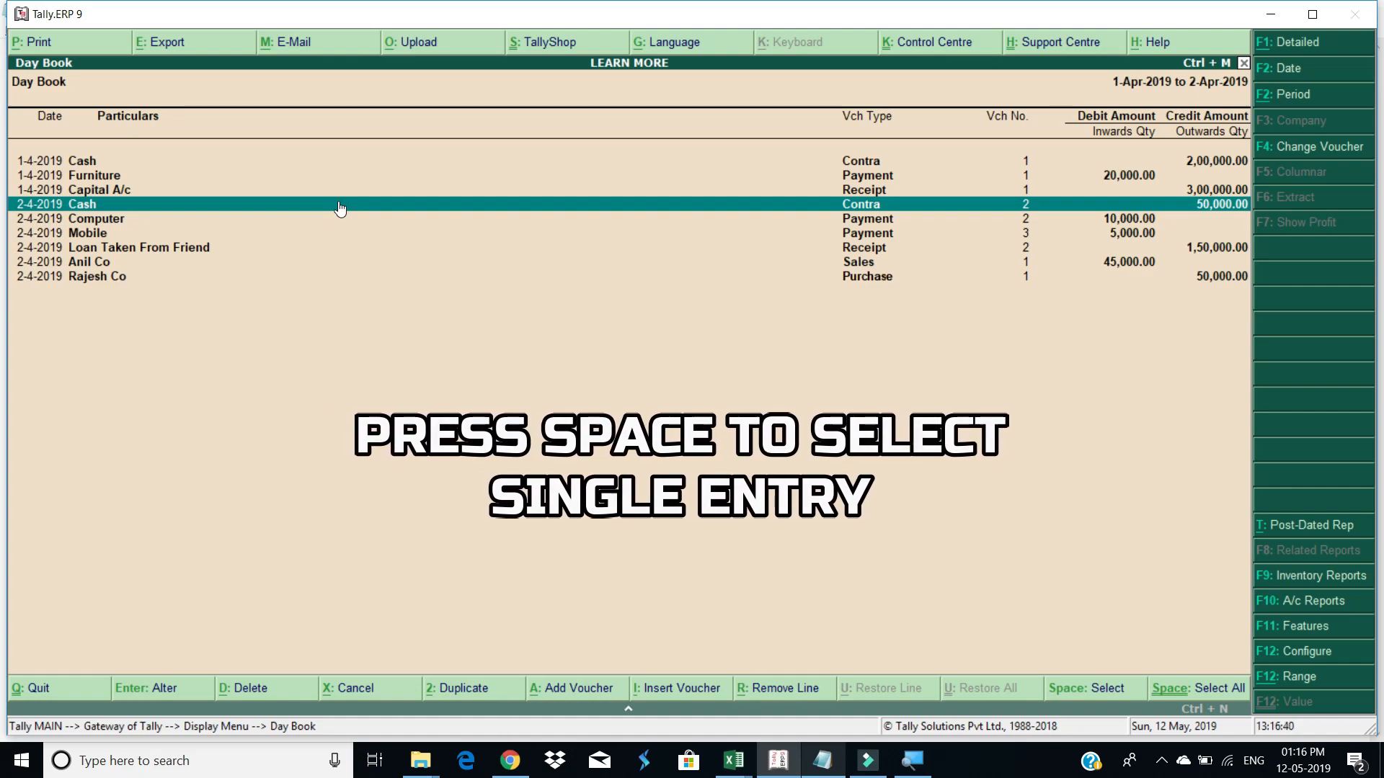
{"action": "key", "text": "Down"}
{"action": "key", "text": "Down"}
{"action": "key", "text": "Down"}
{"action": "key", "text": "Down"}
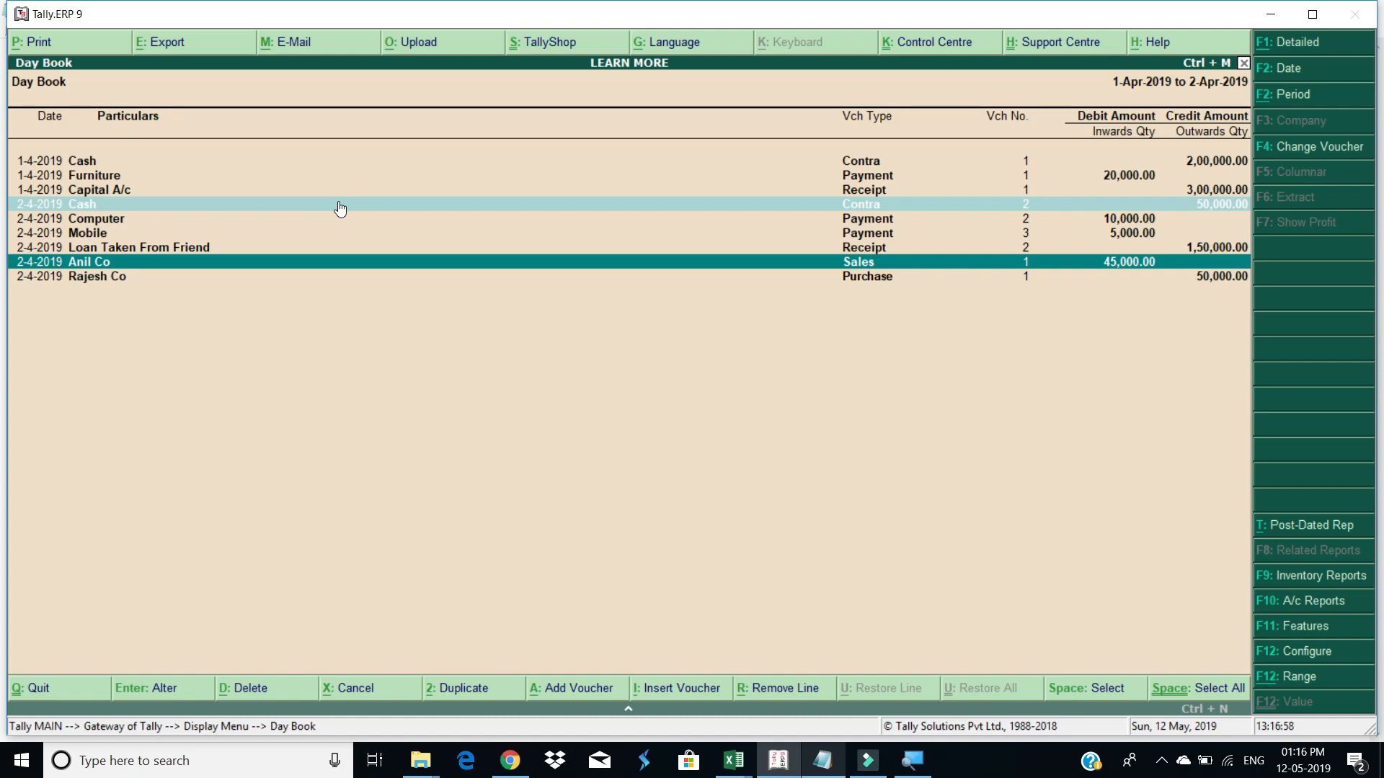
- Start deleting the selected vouchers, decline the deletion, and reopen the Day Book to clear the selection
{"action": "key", "text": "alt+d"}
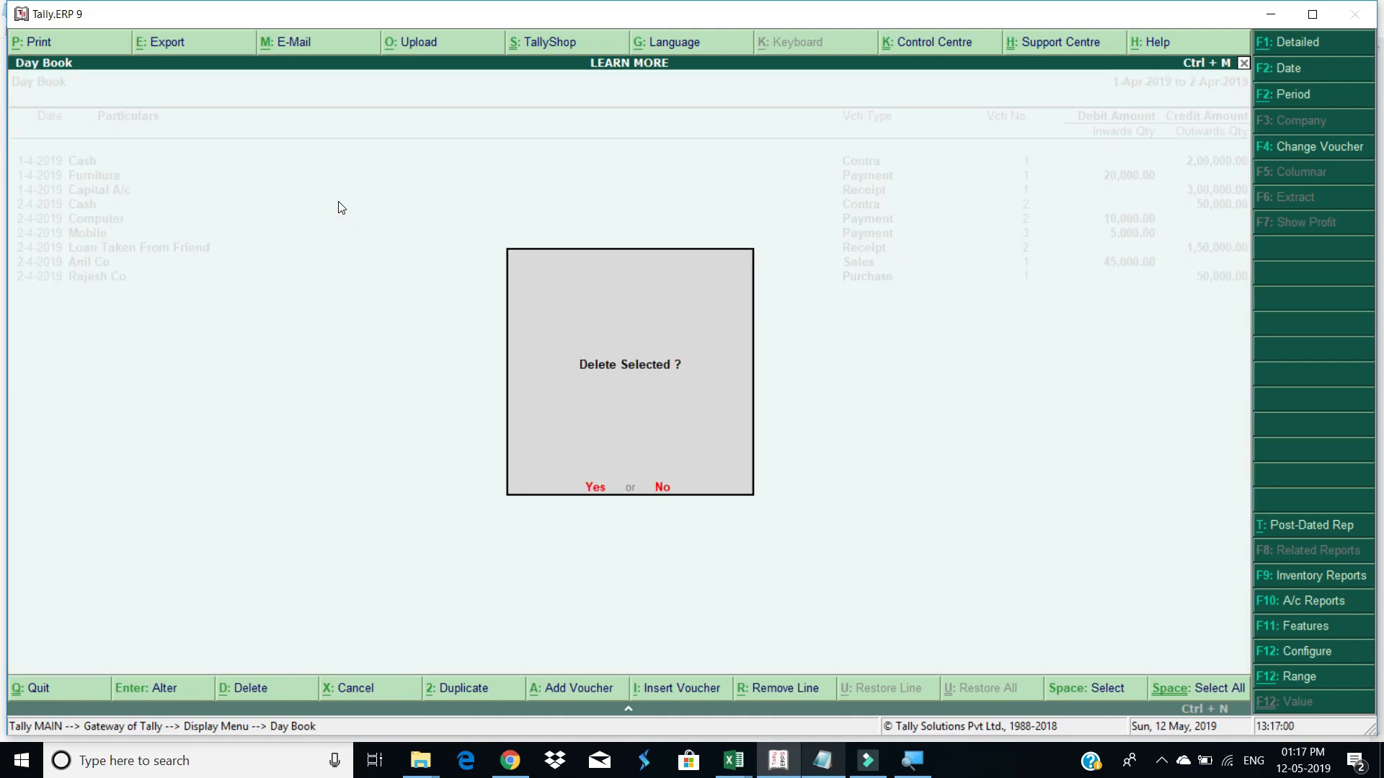
{"action": "key", "text": "n"}
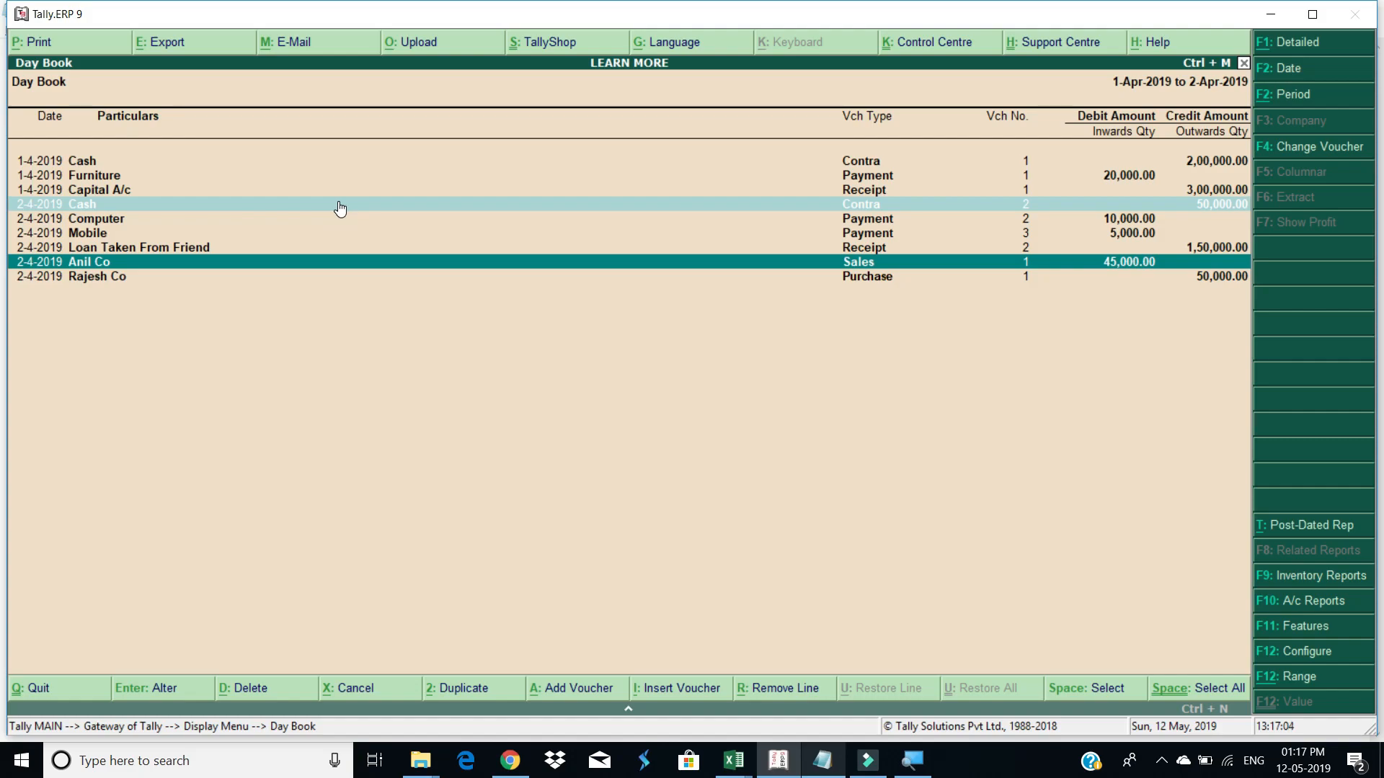
{"action": "key", "text": "Escape"}
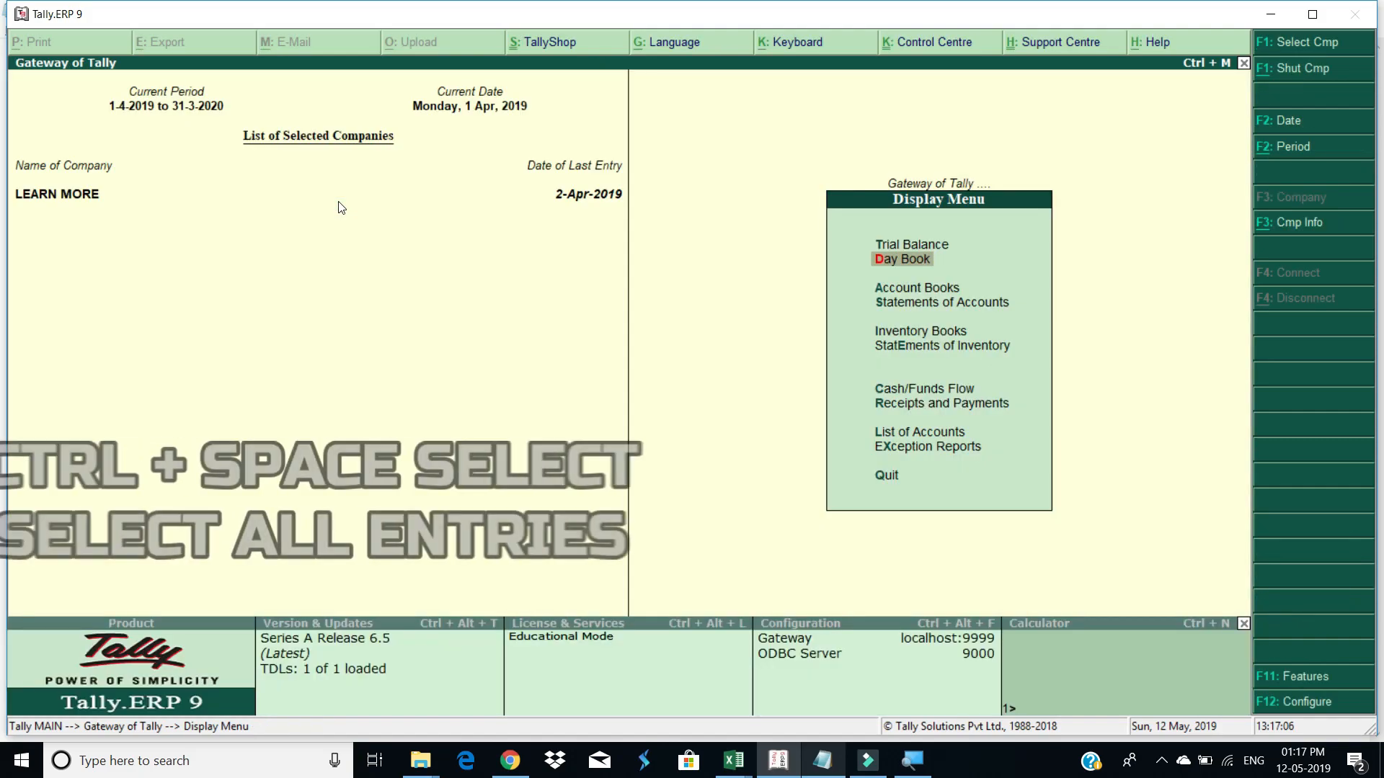
{"action": "key", "text": "Return"}
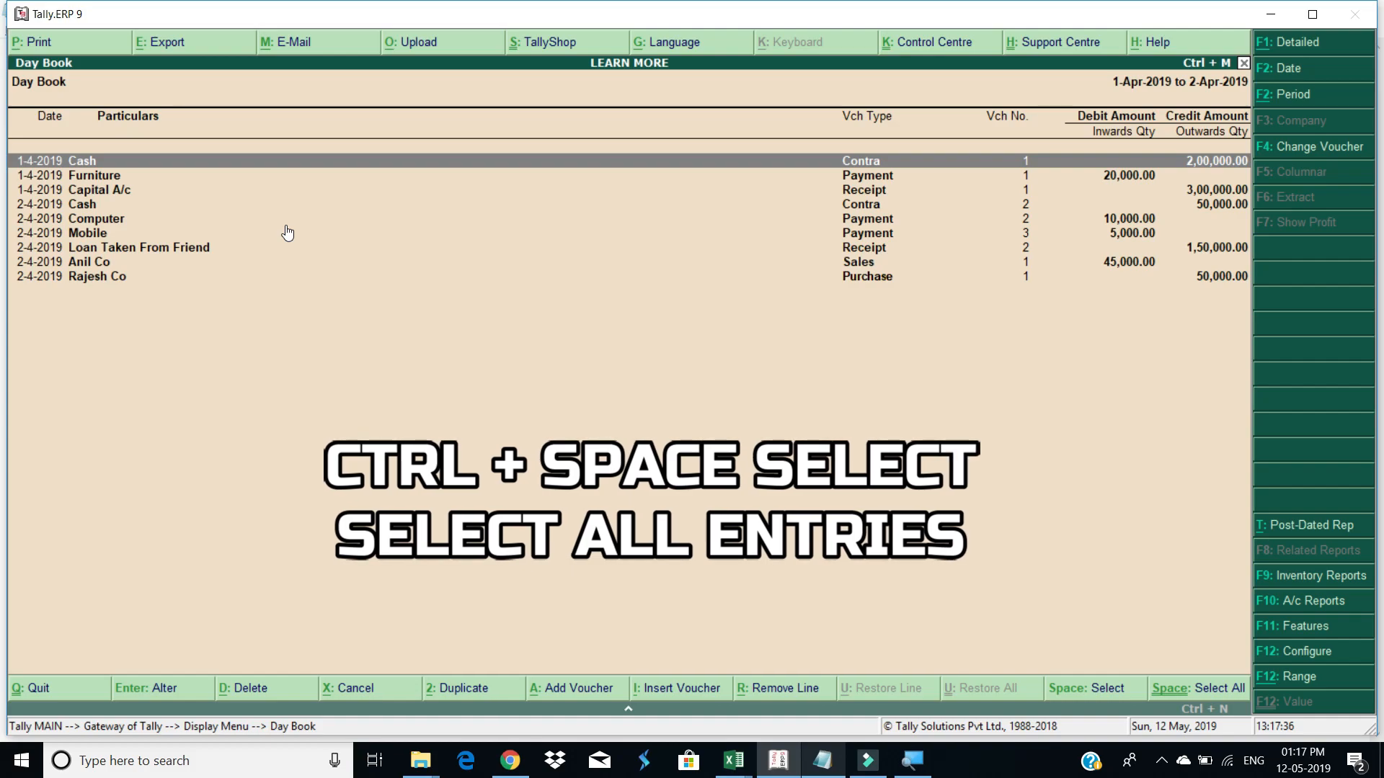
- Select all Day Book entries at once and unselect them all again
{"action": "key", "text": "ctrl+space"}
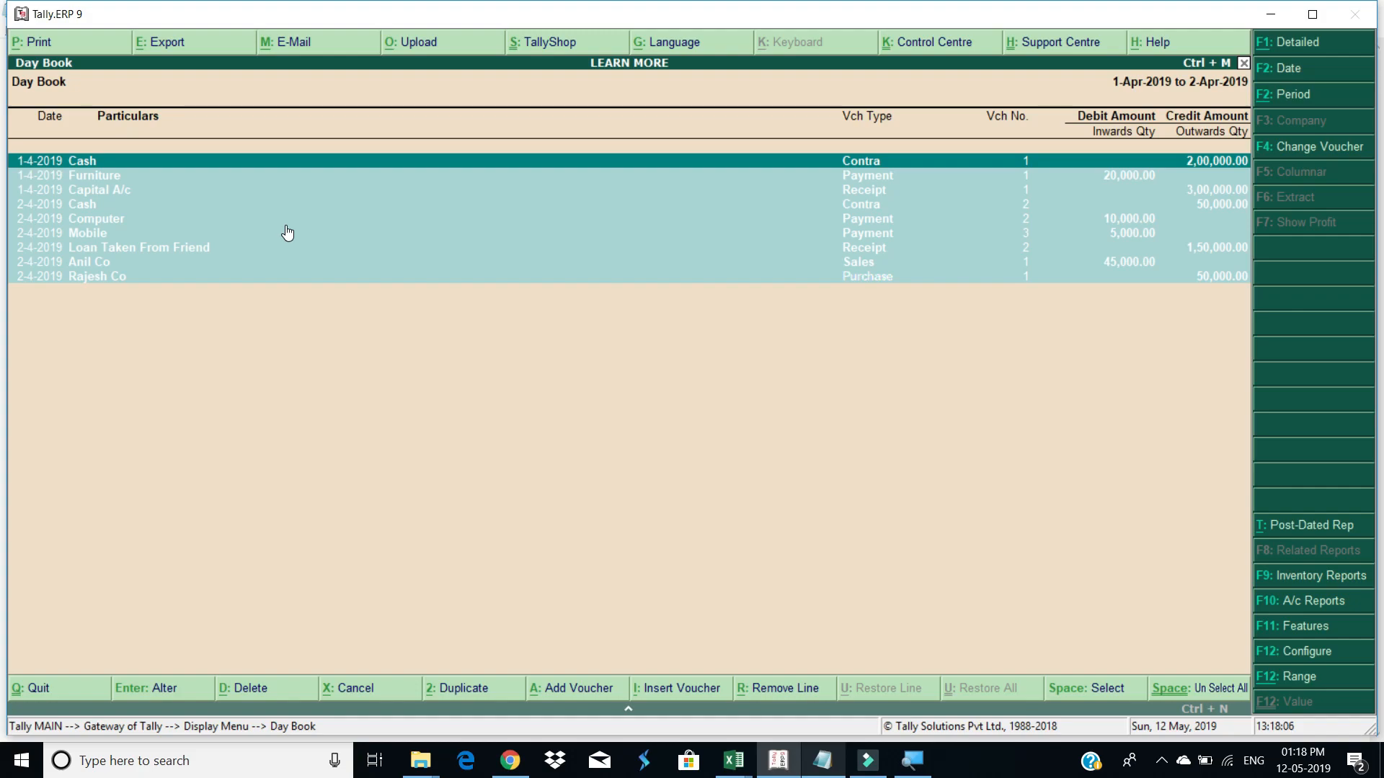
{"action": "key", "text": "ctrl+space"}
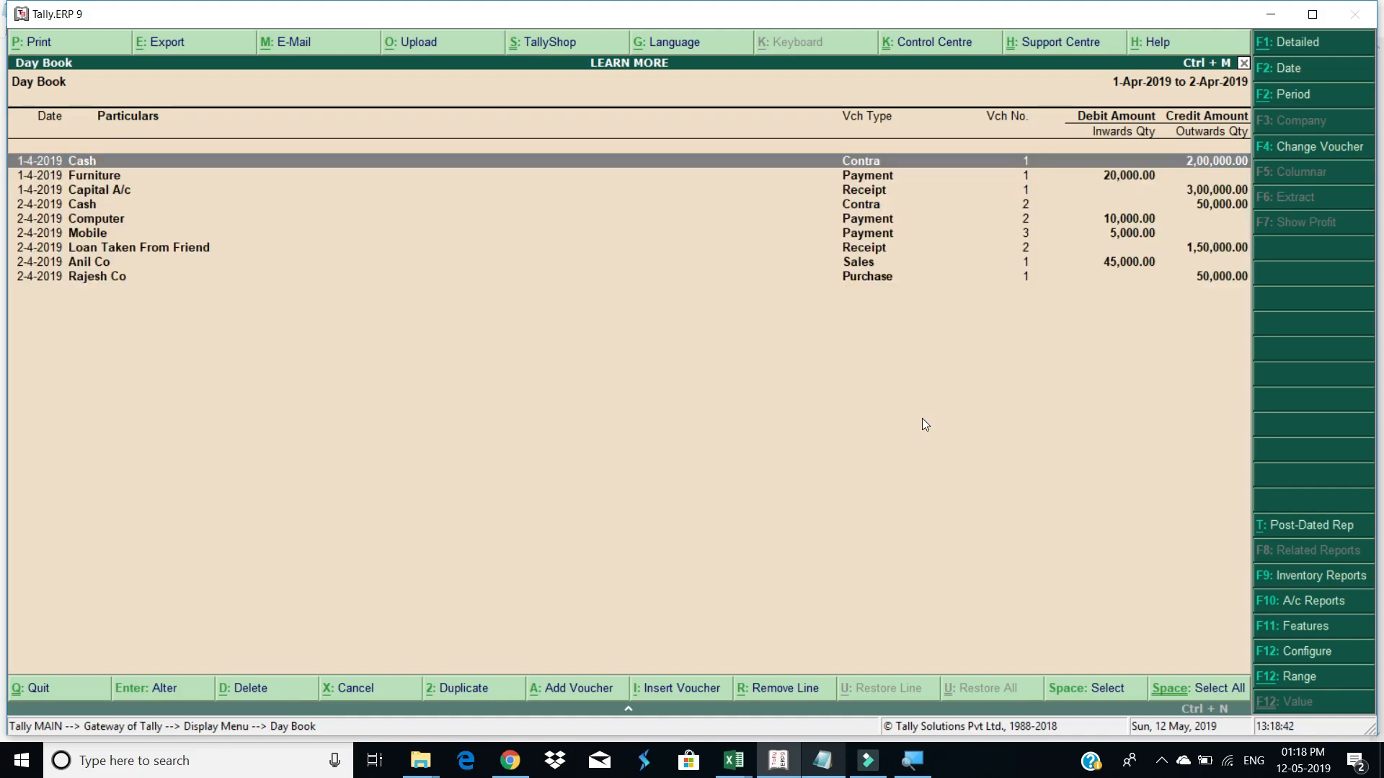
- Duplicate the 1-4-2019 Furniture payment voucher with the date 2-4-2019, and highlight the copy and the original in the Day Book
{"action": "key", "text": "Down"}
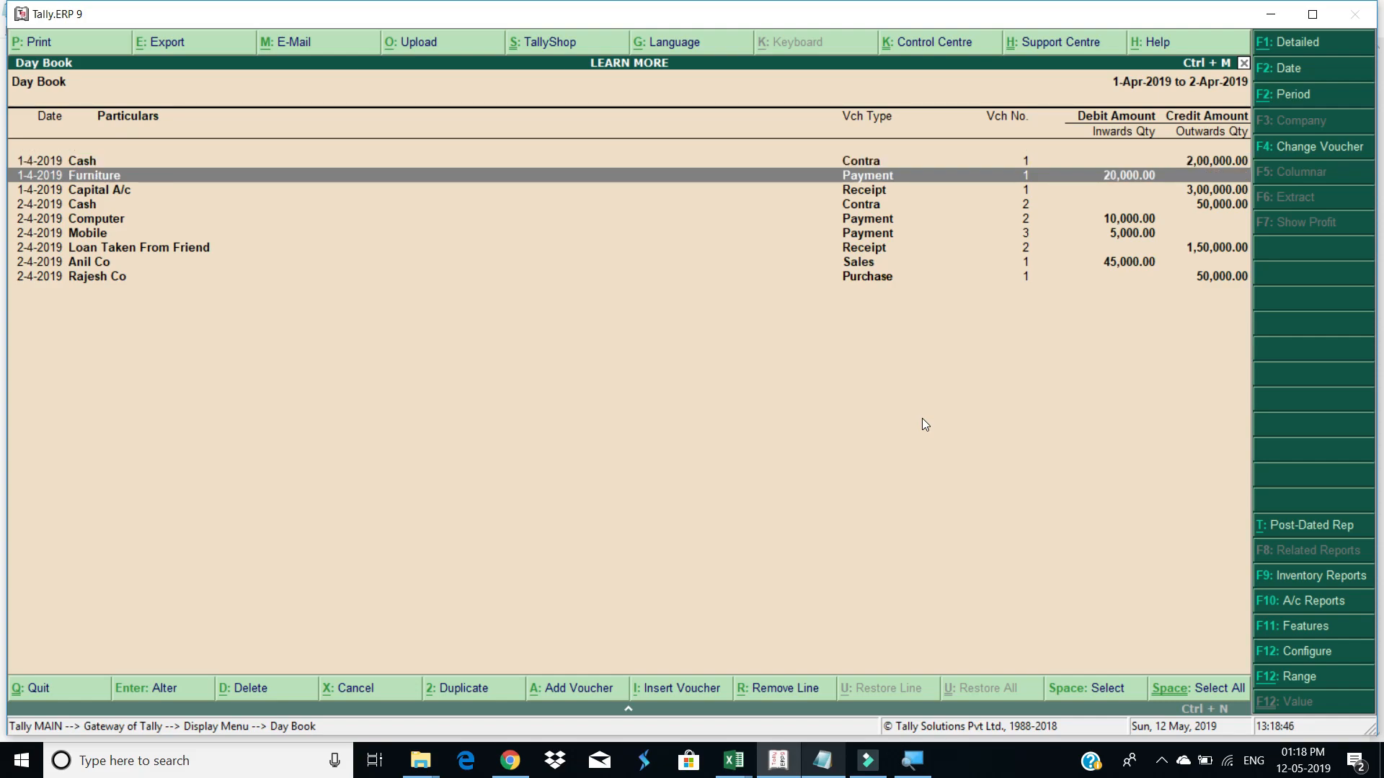
{"action": "key", "text": "alt+2"}
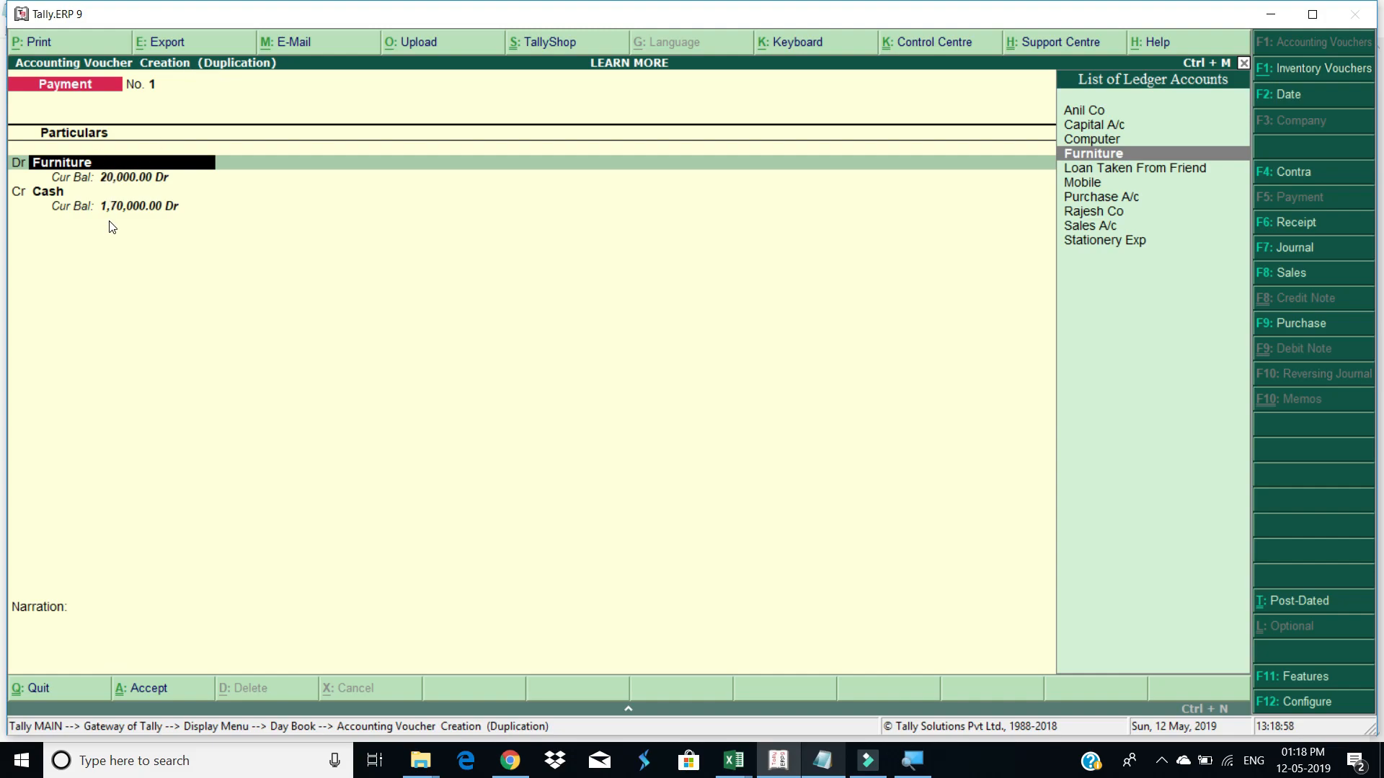
{"action": "key", "text": "Return"}
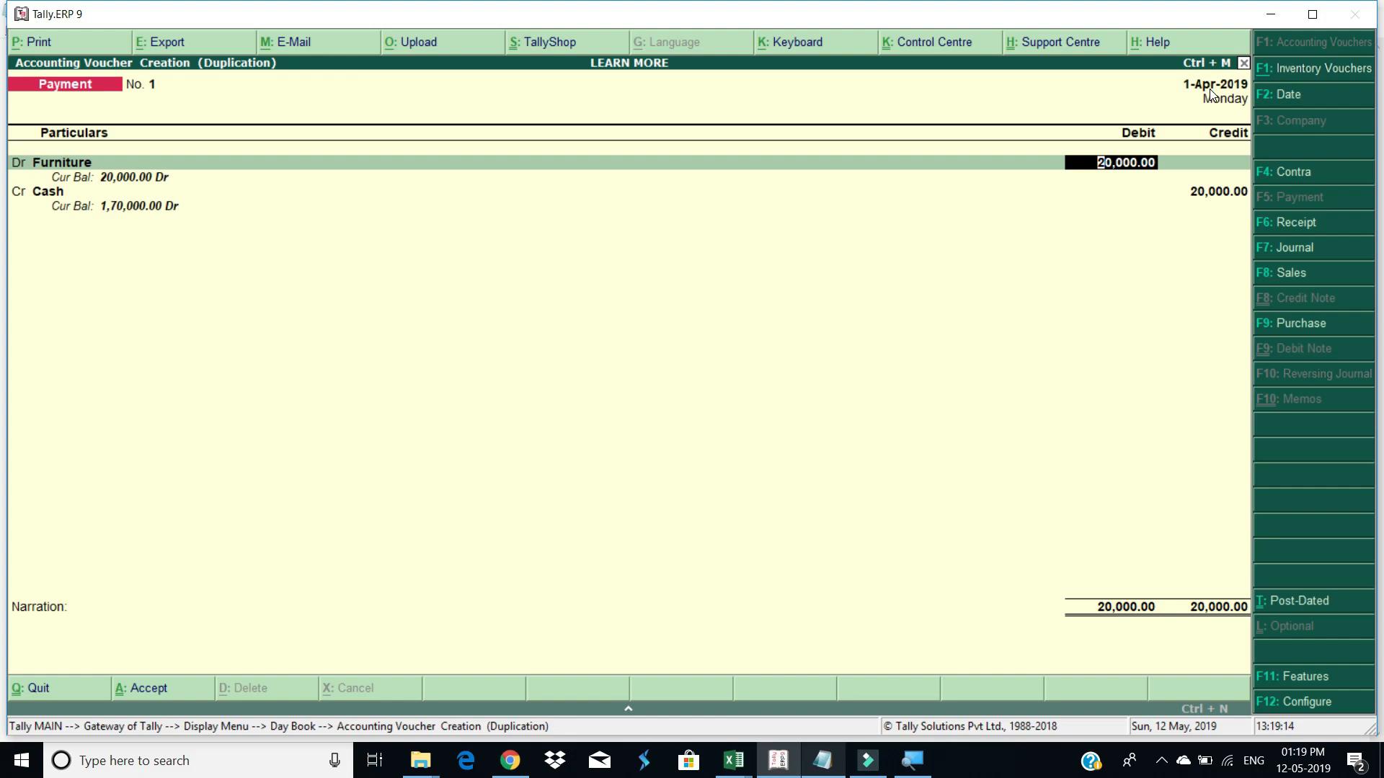
{"action": "key", "text": "F2"}
{"action": "key", "text": "Return"}
{"action": "key", "text": "ctrl+a"}
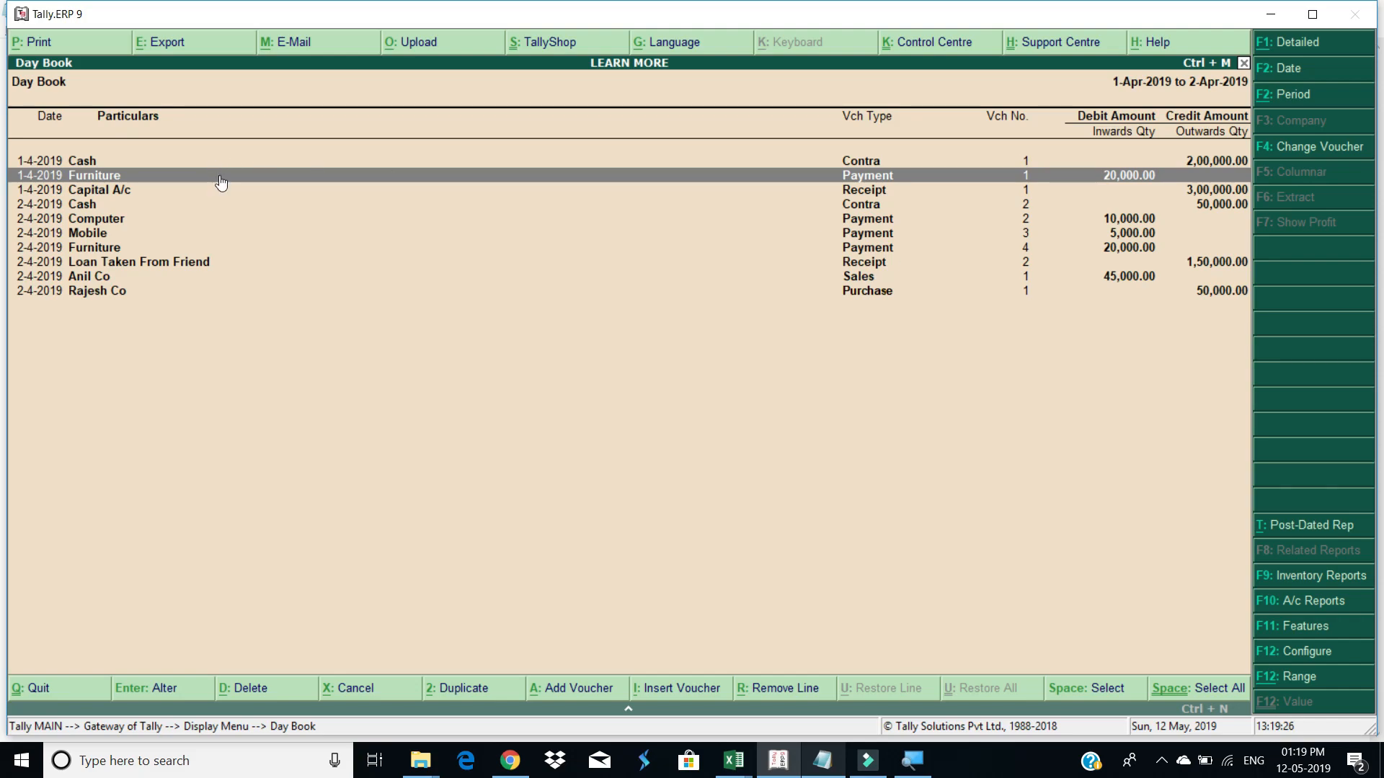
{"action": "left_click", "coordinate": [135, 248]}
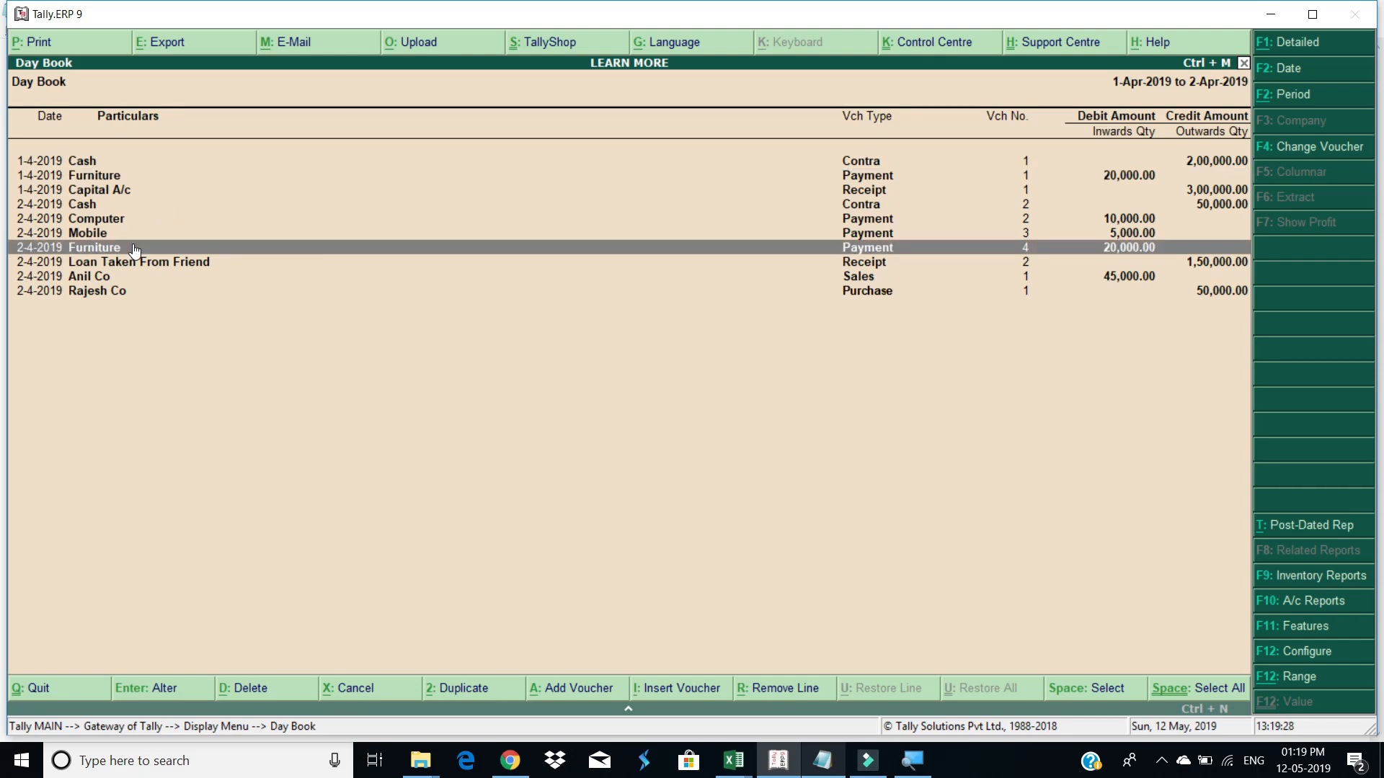
{"action": "left_click", "coordinate": [264, 166]}
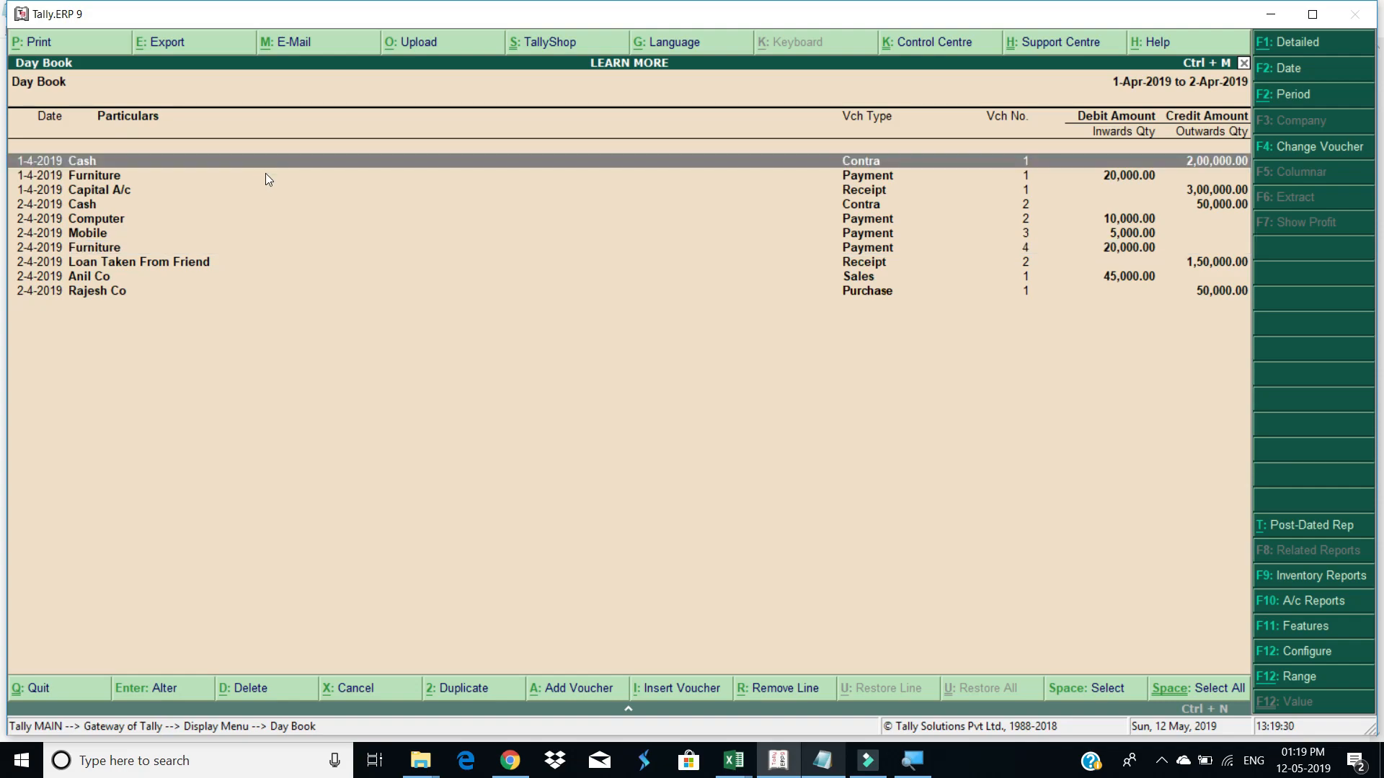
{"action": "left_click", "coordinate": [266, 174]}
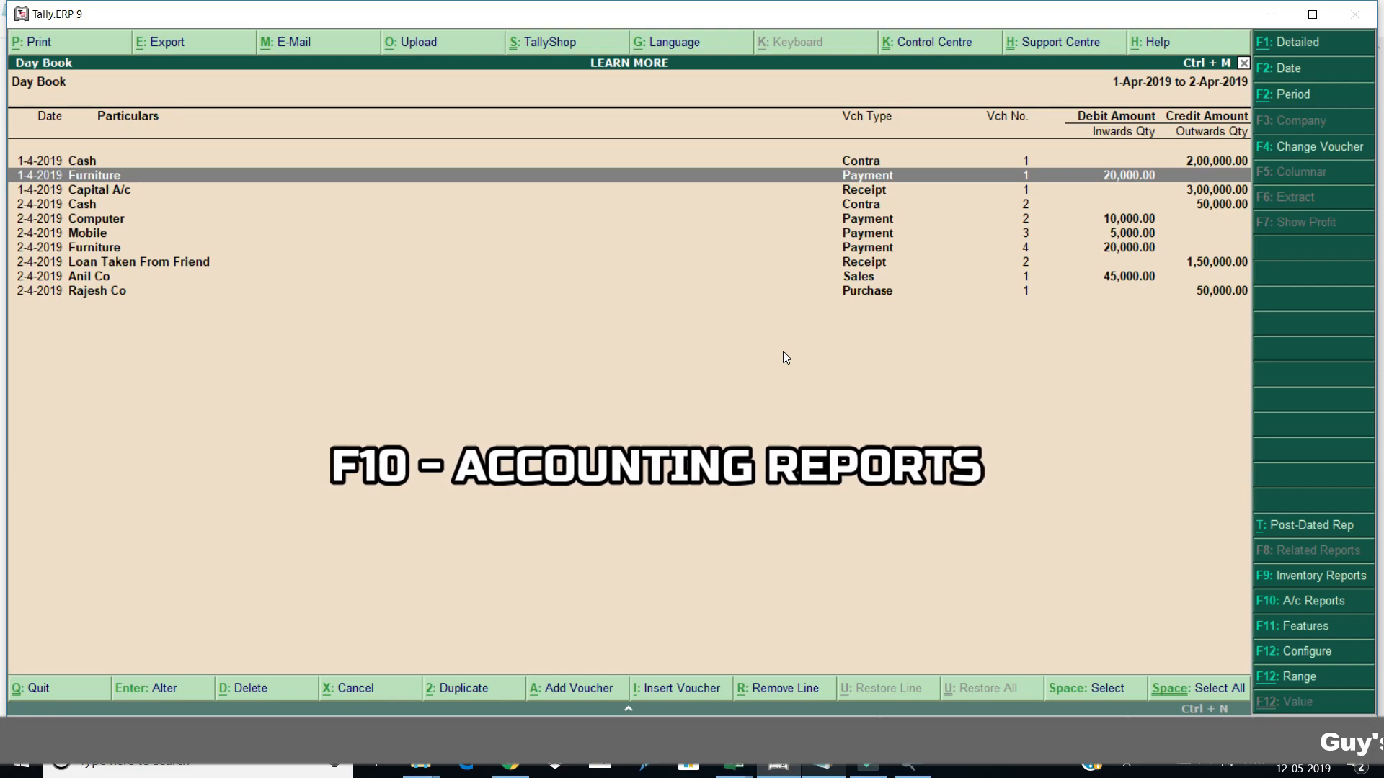
- View the lists of available accounting reports and inventory reports from the Day Book, closing each one without choosing a report
{"action": "key", "text": "F10"}
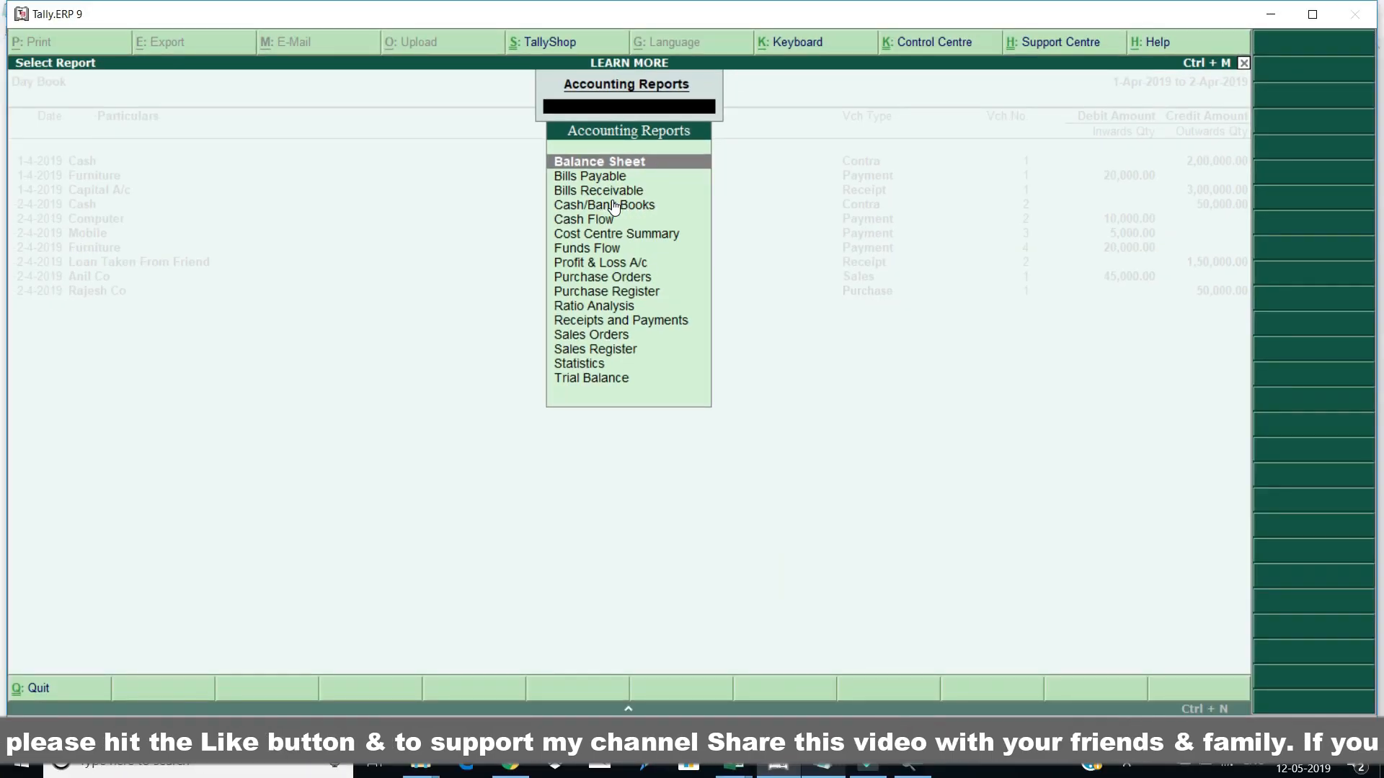
{"action": "key", "text": "Return"}
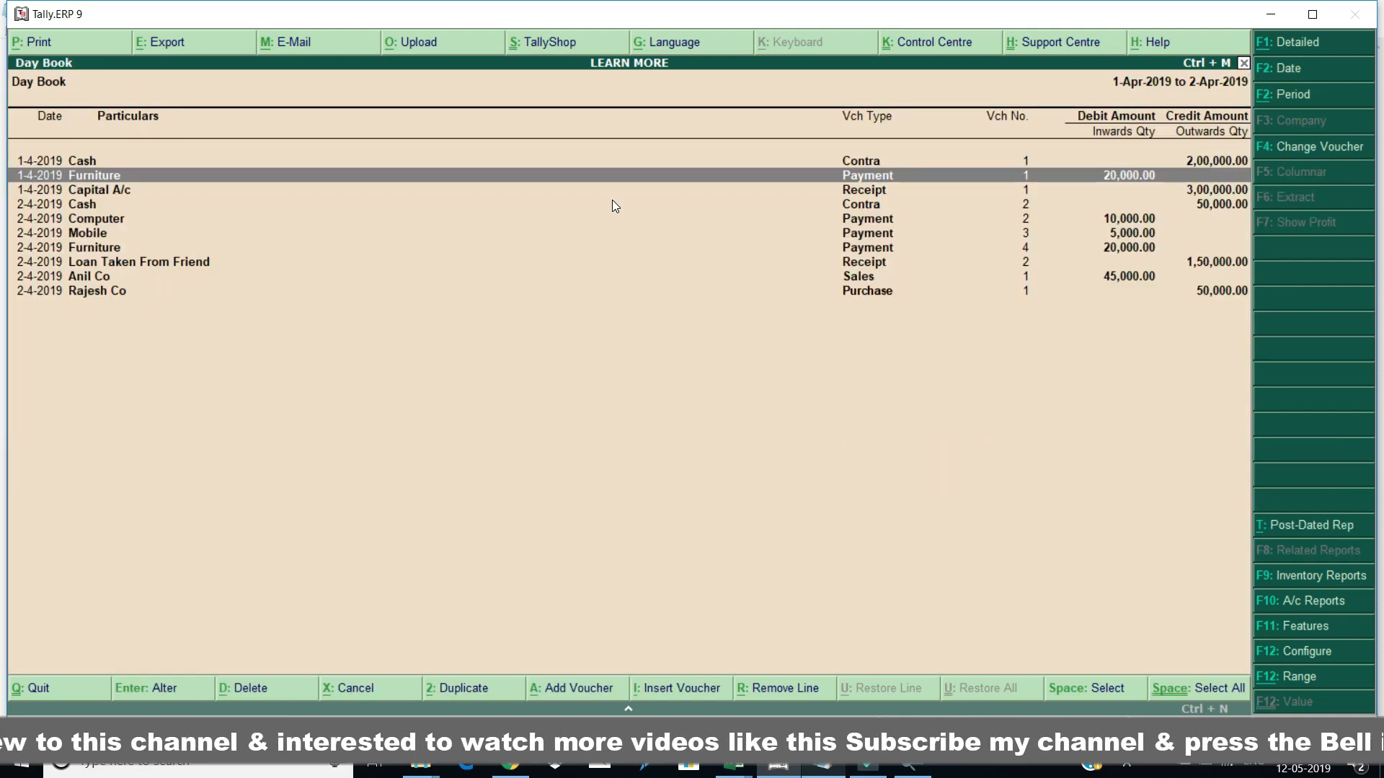
{"action": "key", "text": "F9"}
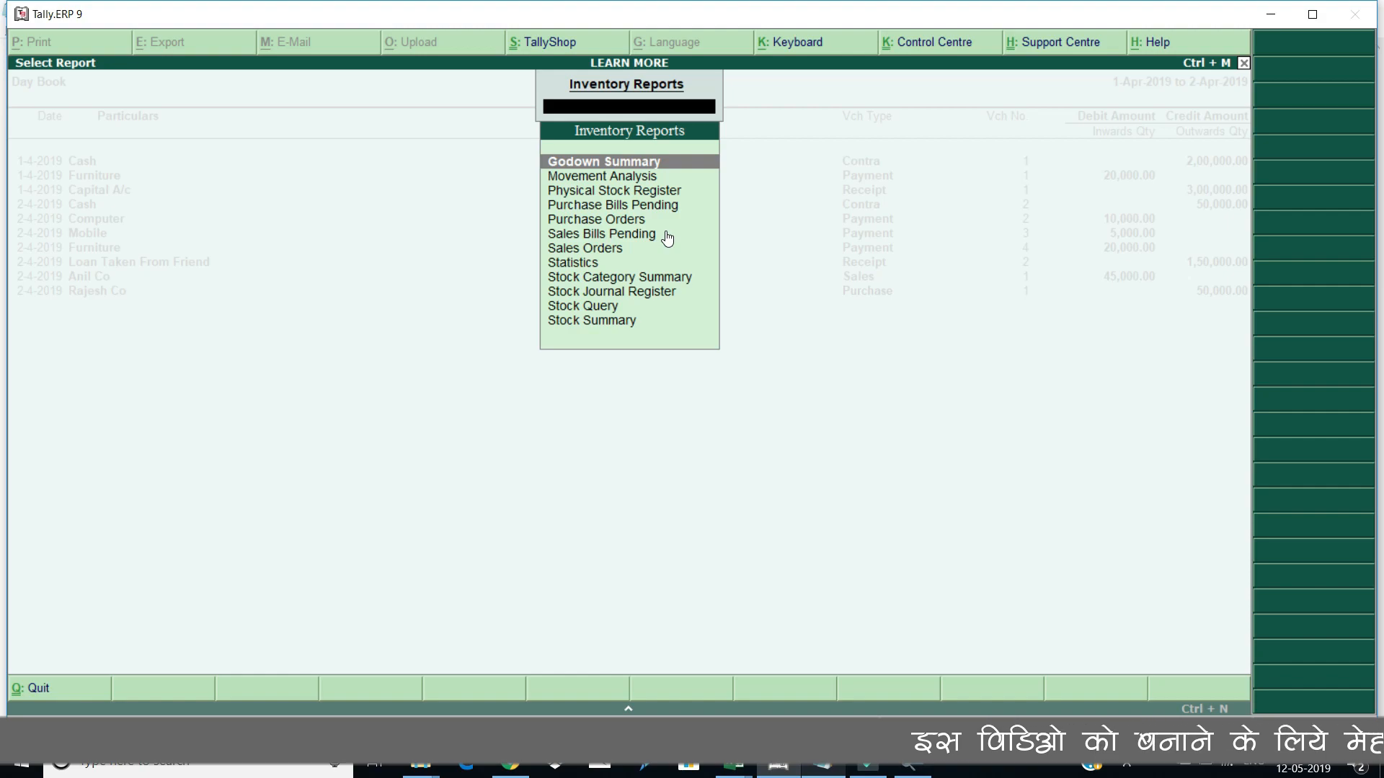
{"action": "key", "text": "Escape"}
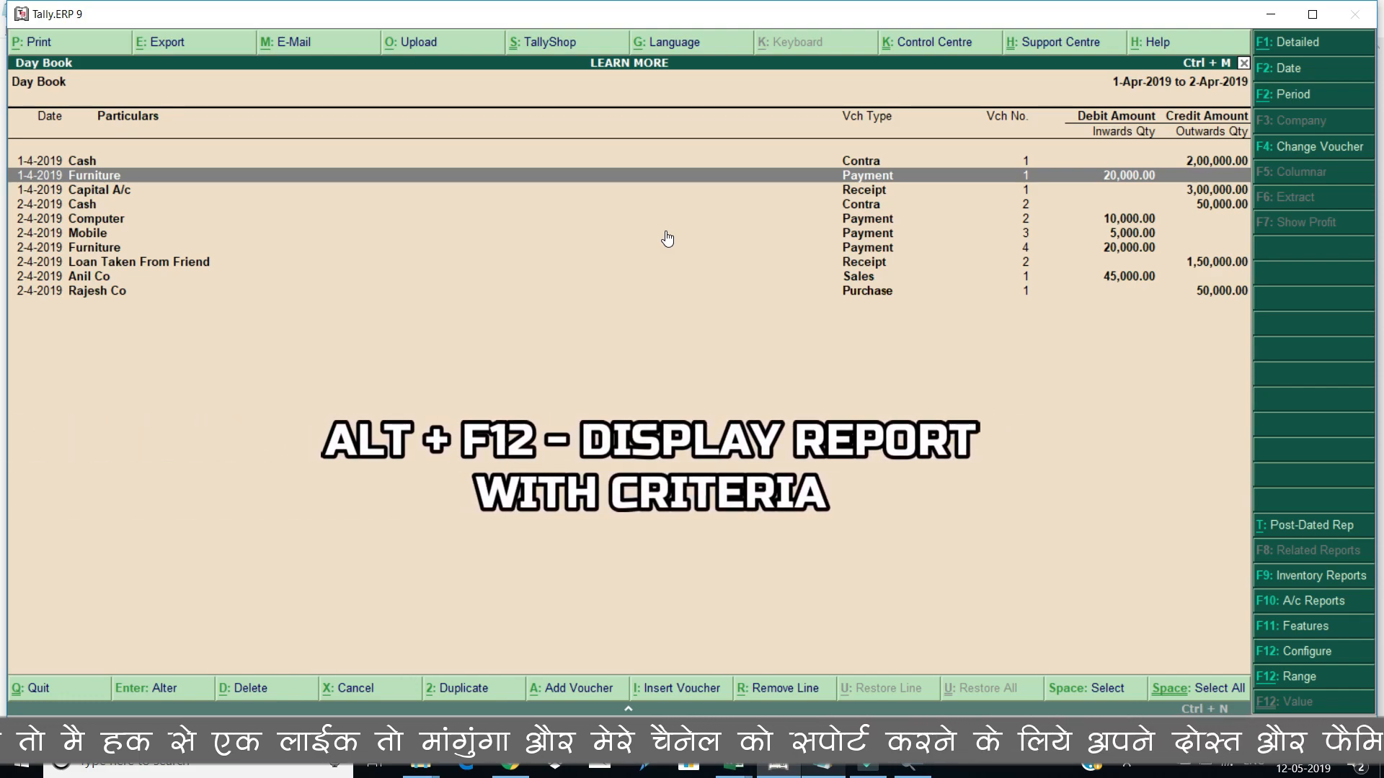
- Open the Day Book's range filter for Voucher information and look through the particulars available as filter criteria
{"action": "key", "text": "alt+F12"}
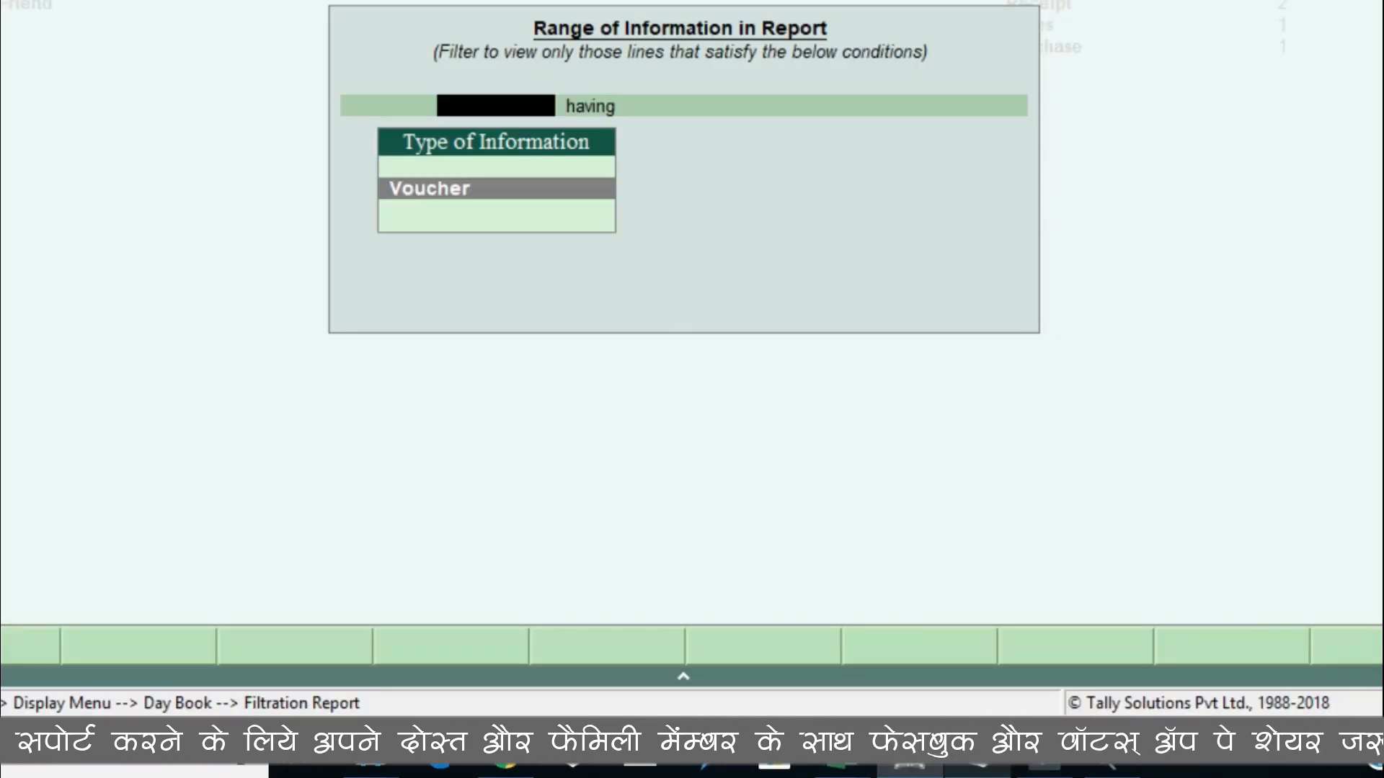
{"action": "key", "text": "Return"}
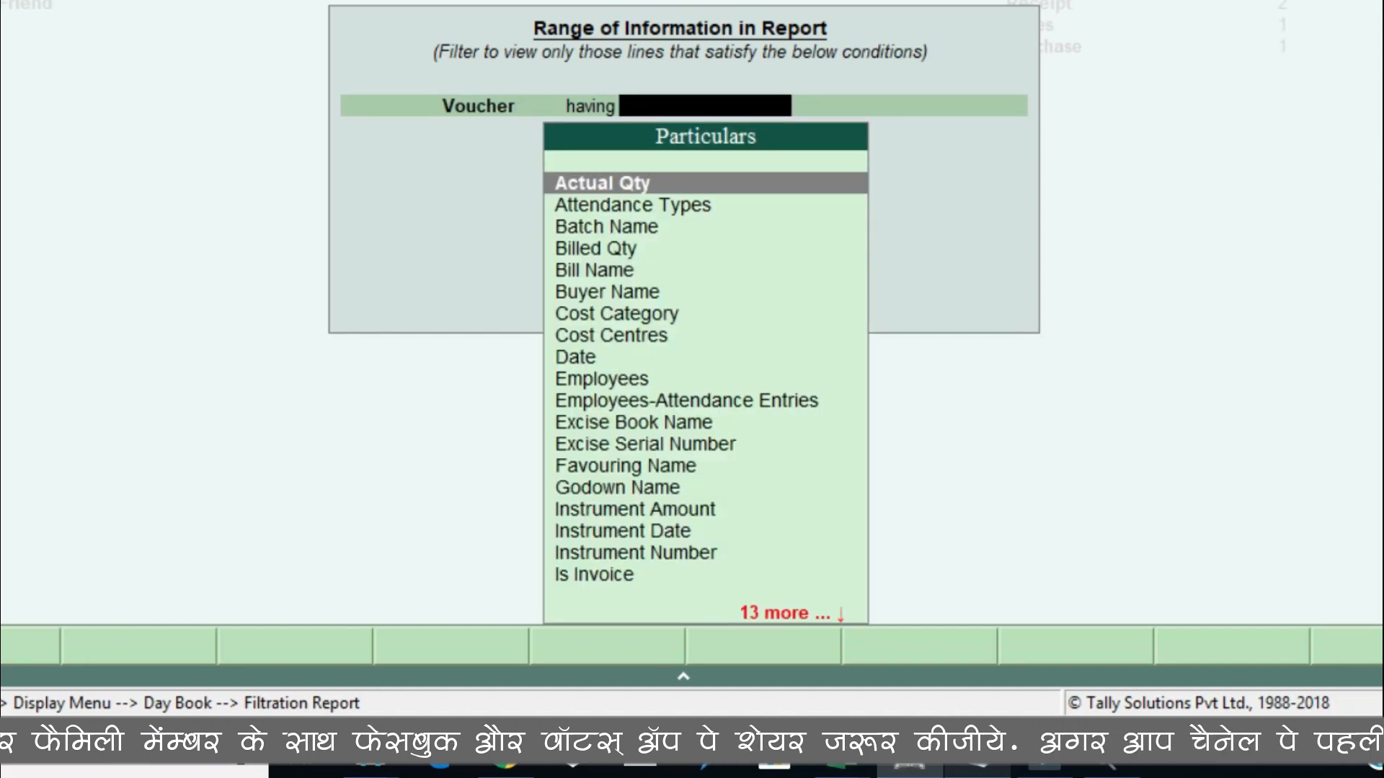
{"action": "key", "text": "Down"}
{"action": "key", "text": "Up"}
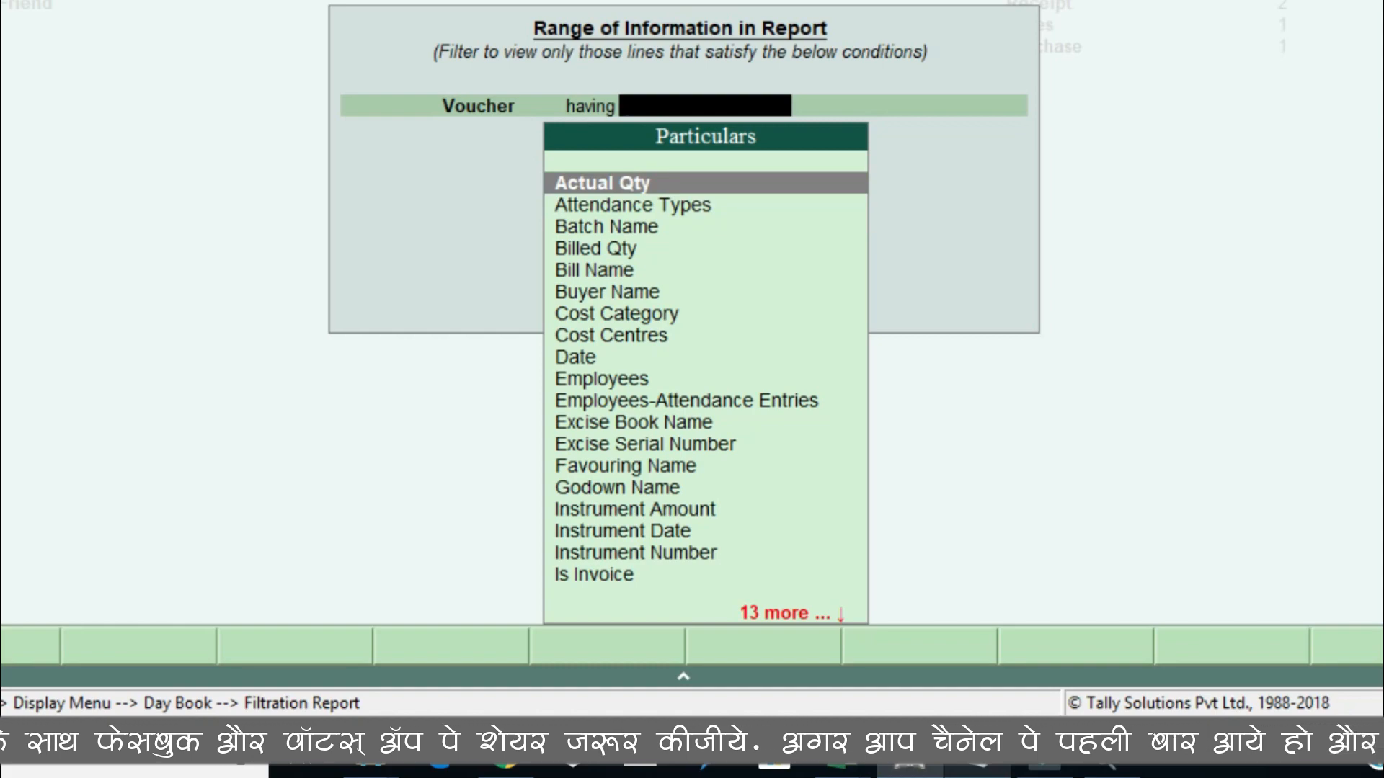
{"action": "key", "text": "Down"}
{"action": "key", "text": "Down"}
{"action": "key", "text": "Down"}
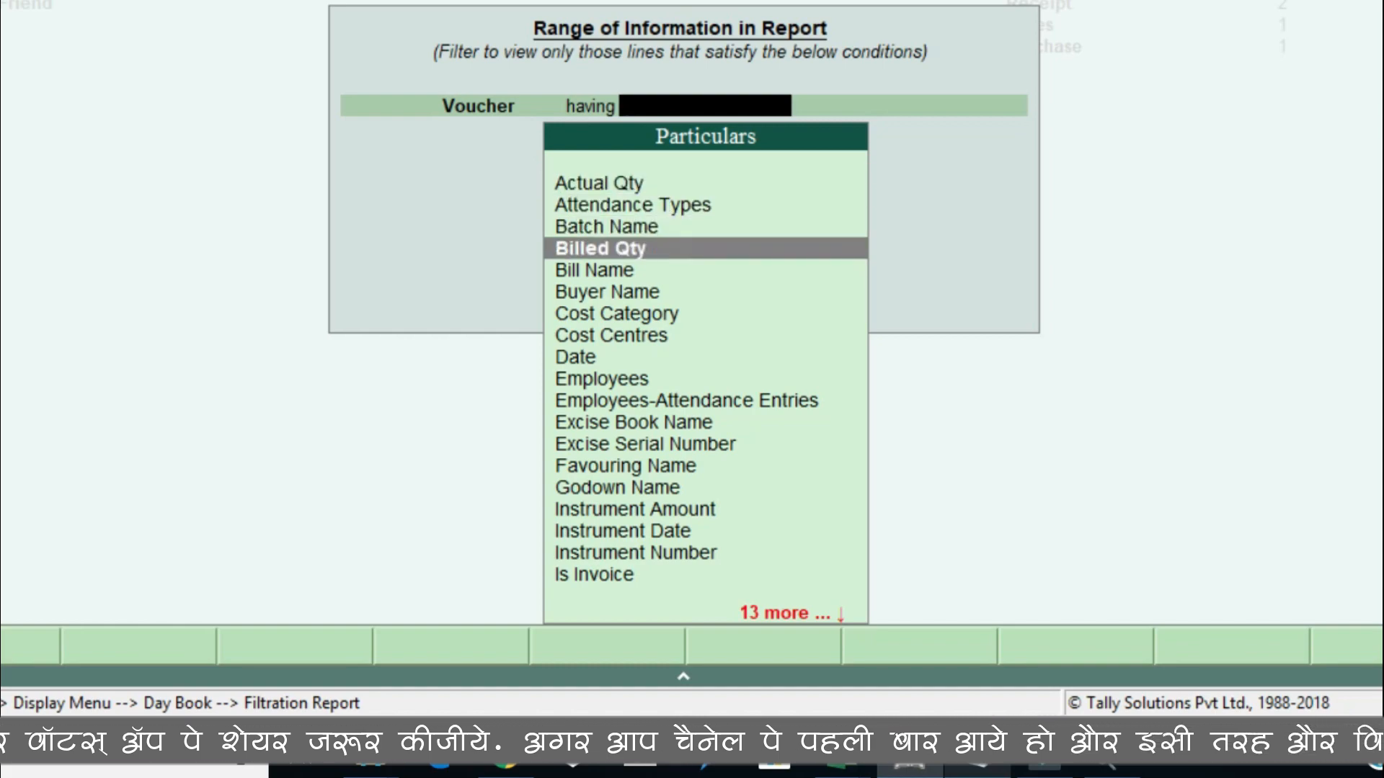
{"action": "key", "text": "Down"}
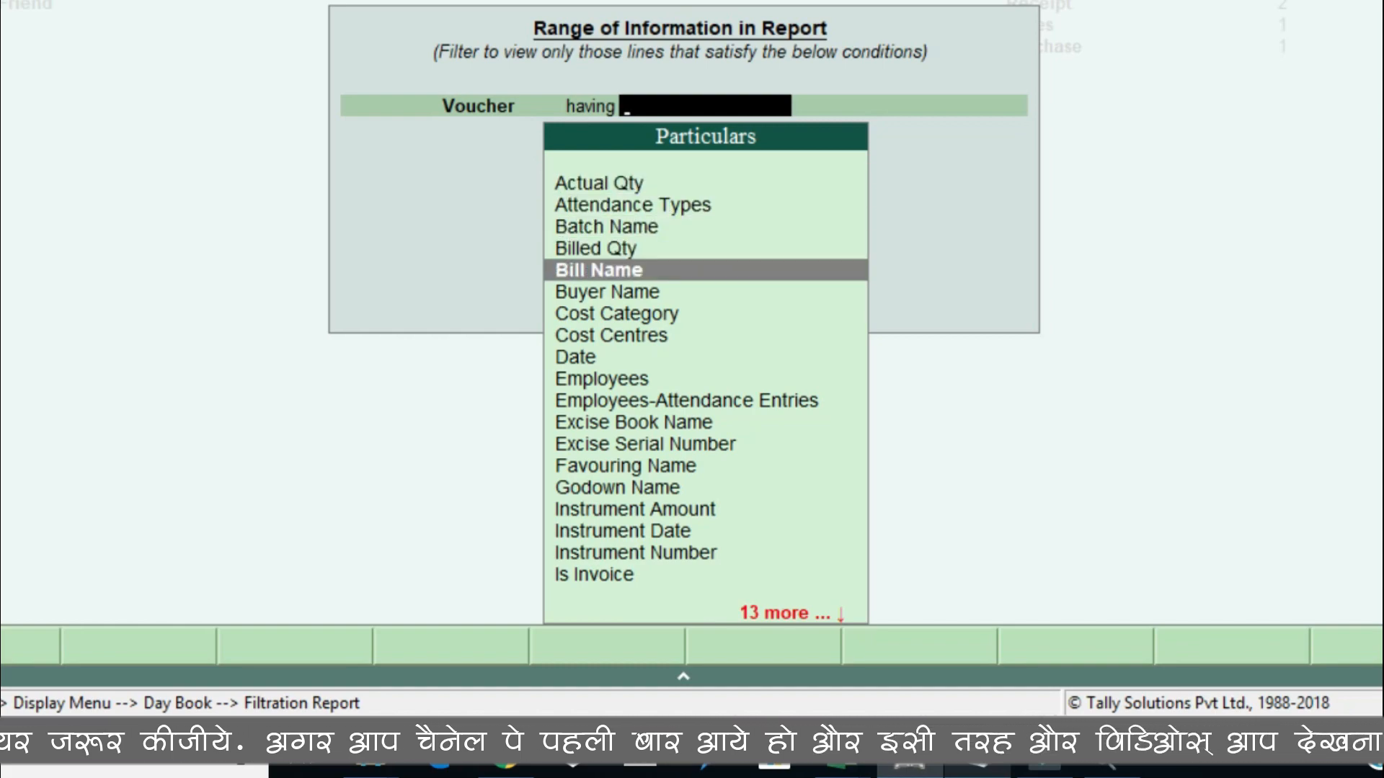
{"action": "key", "text": "Down"}
{"action": "key", "text": "Down"}
{"action": "key", "text": "Down"}
{"action": "key", "text": "Down"}
{"action": "key", "text": "Down"}
{"action": "key", "text": "Down"}
{"action": "key", "text": "Down"}
{"action": "key", "text": "Down"}
{"action": "key", "text": "Down"}
{"action": "key", "text": "Down"}
{"action": "key", "text": "Down"}
{"action": "key", "text": "Down"}
{"action": "key", "text": "Down"}
{"action": "key", "text": "Down"}
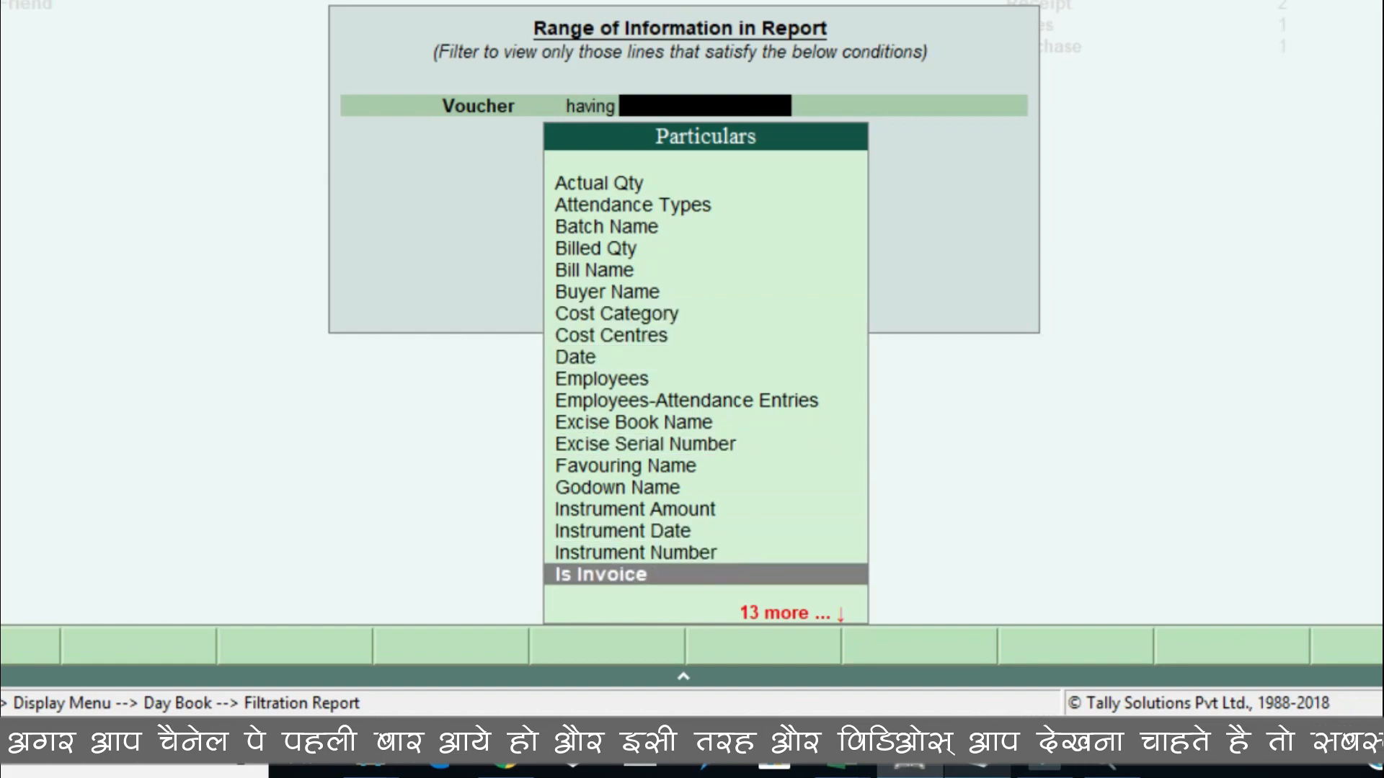
{"action": "key", "text": "Up"}
{"action": "key", "text": "Up"}
{"action": "key", "text": "Up"}
{"action": "key", "text": "Up"}
{"action": "key", "text": "Up"}
{"action": "key", "text": "Up"}
{"action": "key", "text": "Up"}
{"action": "key", "text": "Up"}
{"action": "key", "text": "Up"}
{"action": "key", "text": "Up"}
{"action": "key", "text": "Up"}
{"action": "key", "text": "Up"}
{"action": "key", "text": "Up"}
{"action": "key", "text": "Up"}
{"action": "key", "text": "Up"}
{"action": "key", "text": "Up"}
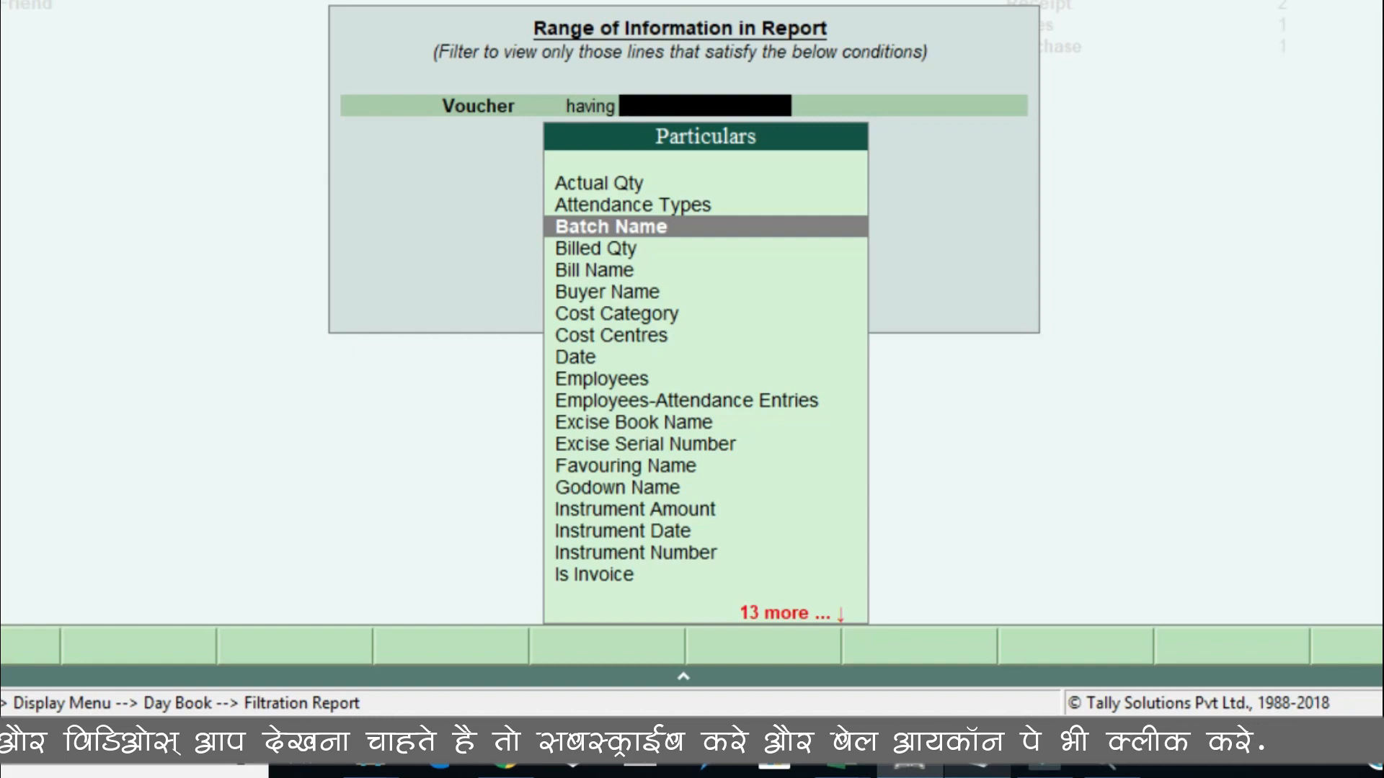
{"action": "key", "text": "Down"}
{"action": "key", "text": "Down"}
{"action": "key", "text": "Down"}
{"action": "key", "text": "Down"}
{"action": "key", "text": "Down"}
{"action": "key", "text": "Down"}
{"action": "key", "text": "Down"}
{"action": "key", "text": "Down"}
{"action": "key", "text": "Down"}
{"action": "key", "text": "Down"}
{"action": "key", "text": "Down"}
{"action": "key", "text": "Down"}
{"action": "key", "text": "Down"}
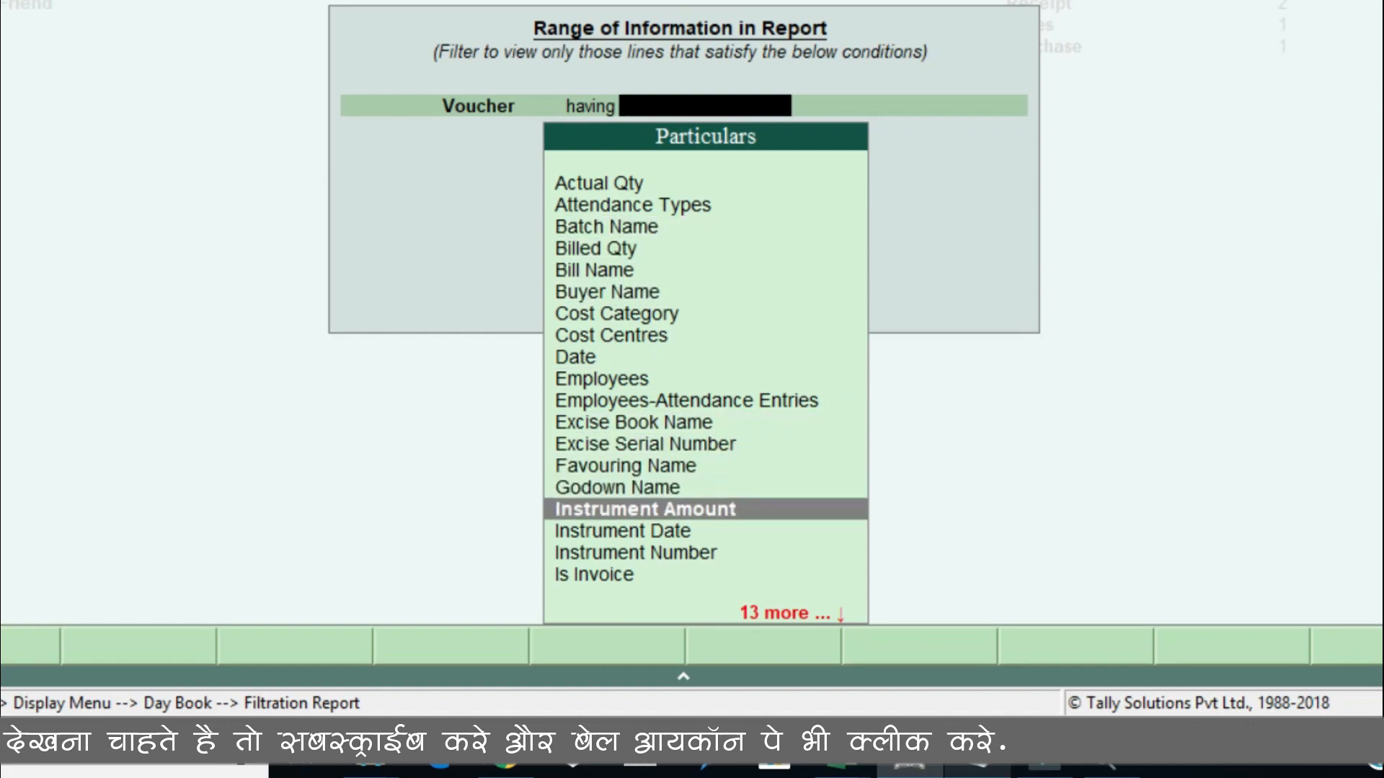
{"action": "key", "text": "Up"}
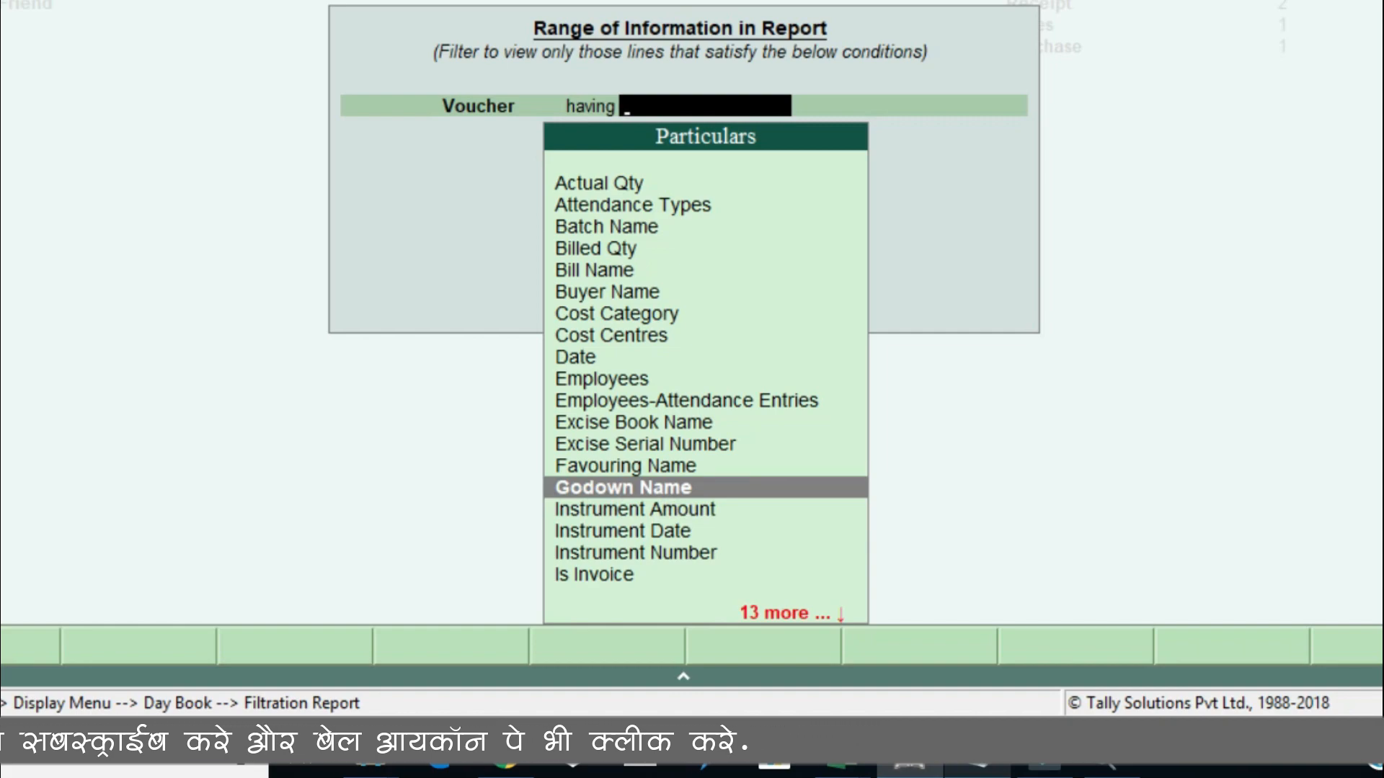
{"action": "key", "text": "Up"}
{"action": "key", "text": "Up"}
{"action": "key", "text": "Up"}
{"action": "key", "text": "Up"}
{"action": "key", "text": "Up"}
{"action": "key", "text": "Up"}
{"action": "key", "text": "Up"}
{"action": "key", "text": "Up"}
{"action": "key", "text": "Up"}
{"action": "key", "text": "Up"}
{"action": "key", "text": "Up"}
{"action": "key", "text": "Up"}
{"action": "key", "text": "Up"}
{"action": "key", "text": "Up"}
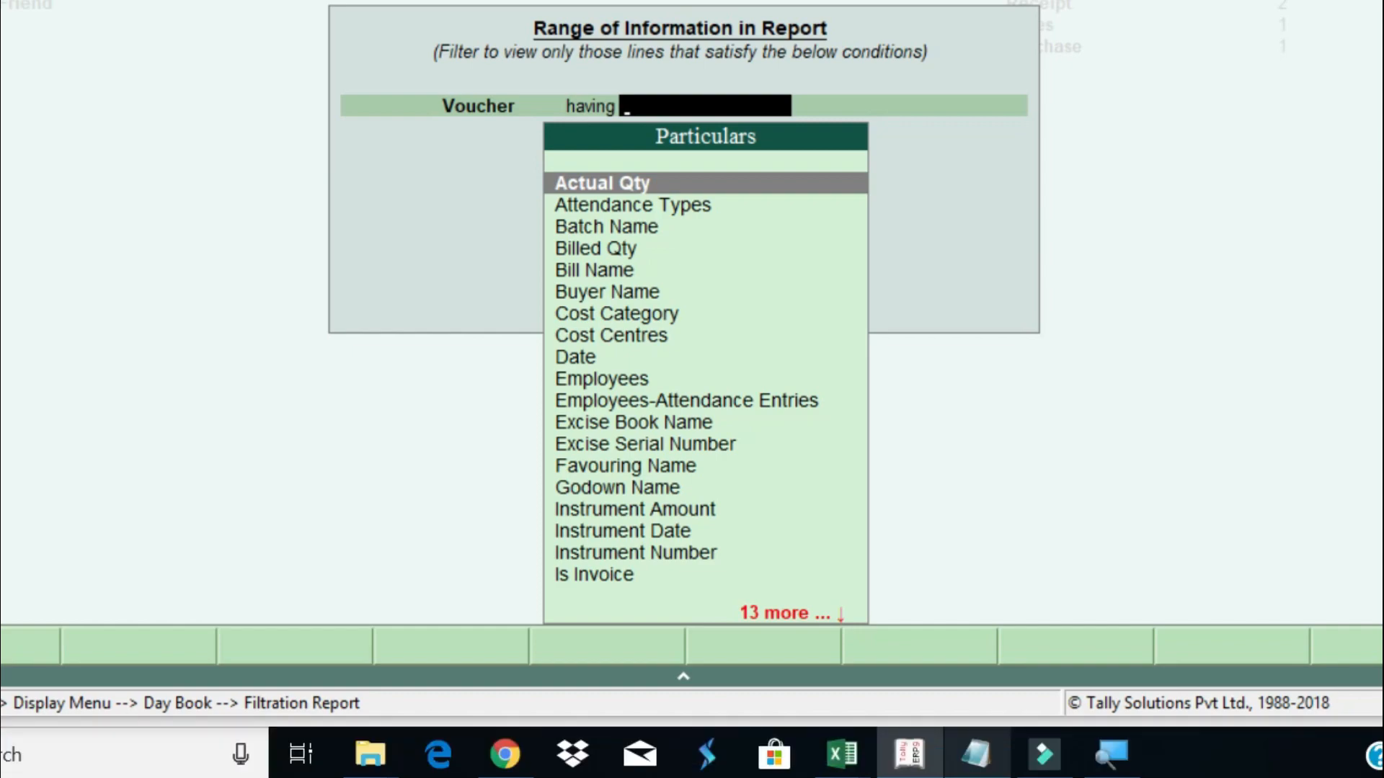
- Choose Date as the particular by which the vouchers are filtered
{"action": "key", "text": "Down"}
{"action": "key", "text": "Down"}
{"action": "key", "text": "Down"}
{"action": "key", "text": "Down"}
{"action": "key", "text": "Down"}
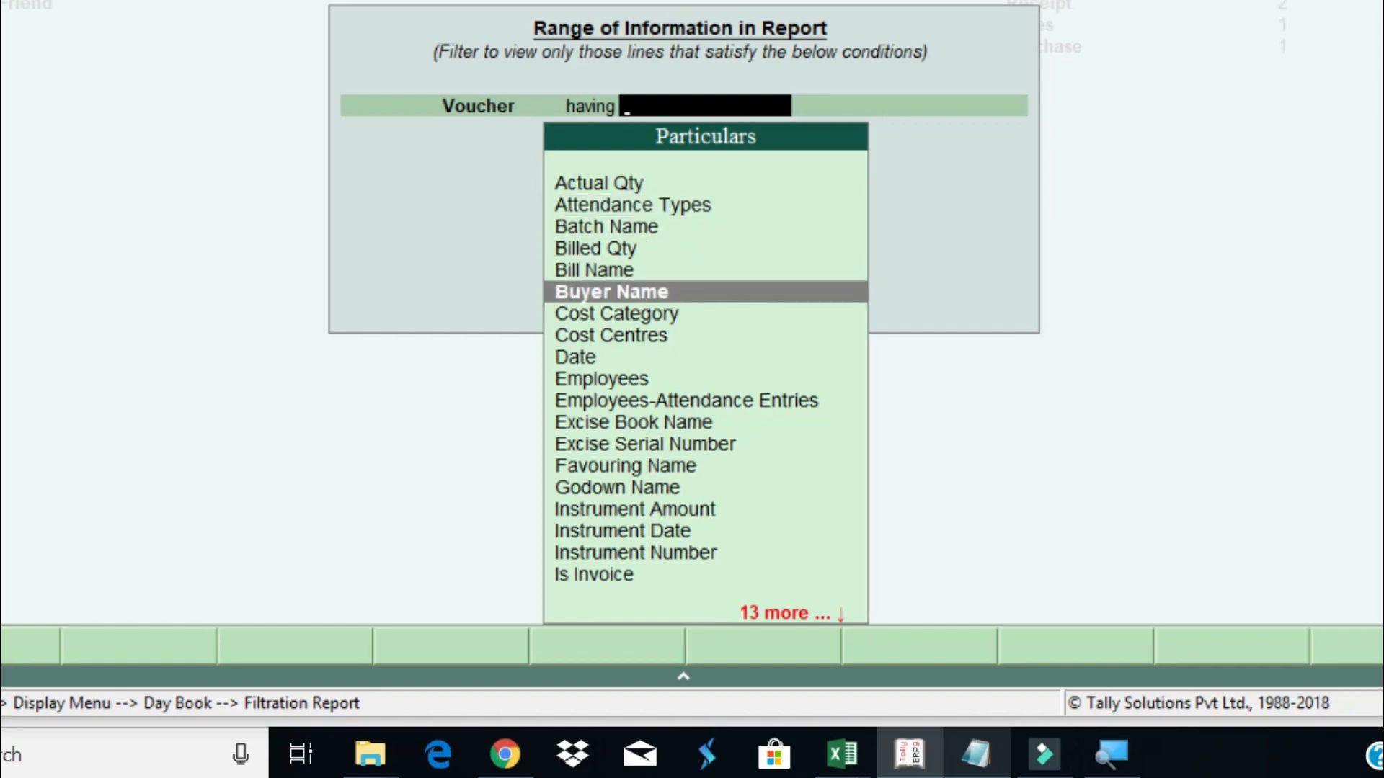
{"action": "key", "text": "Down"}
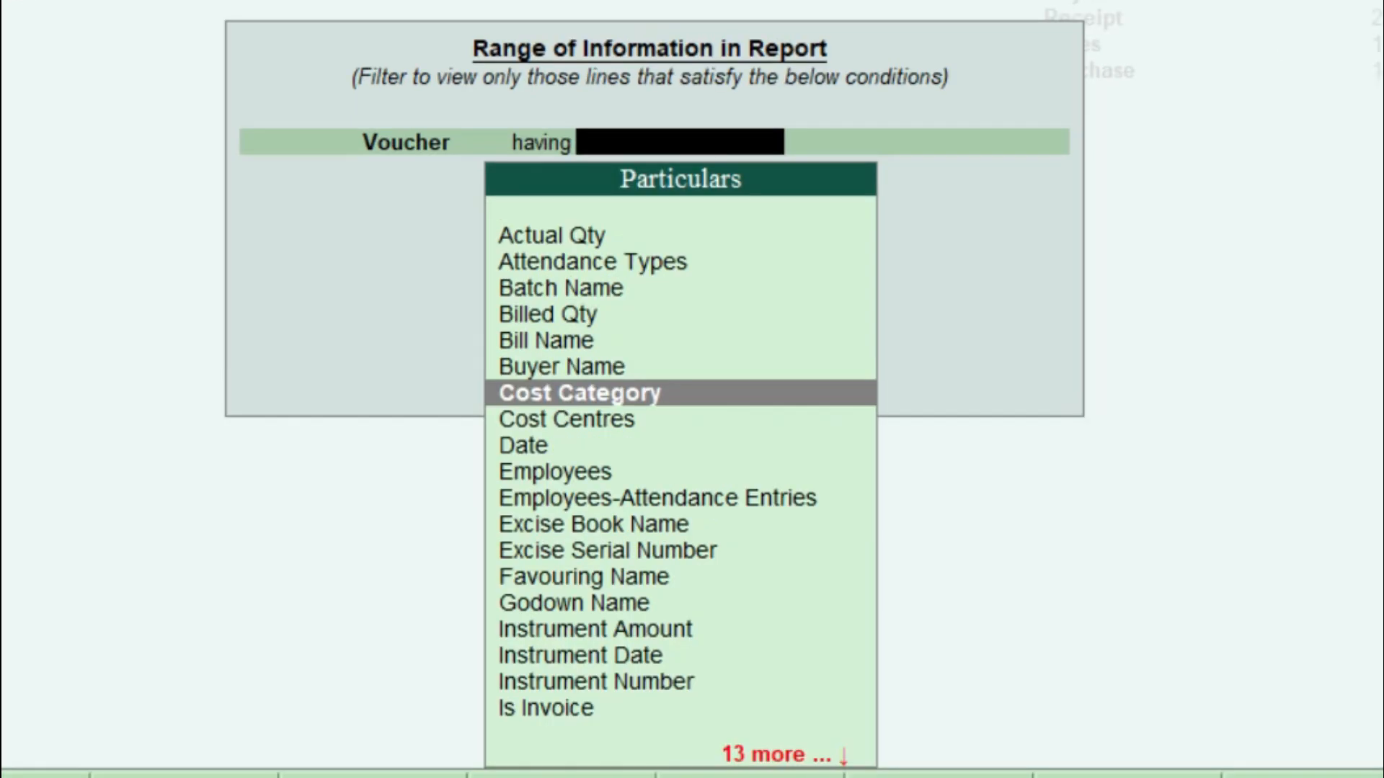
{"action": "key", "text": "Down"}
{"action": "key", "text": "Down"}
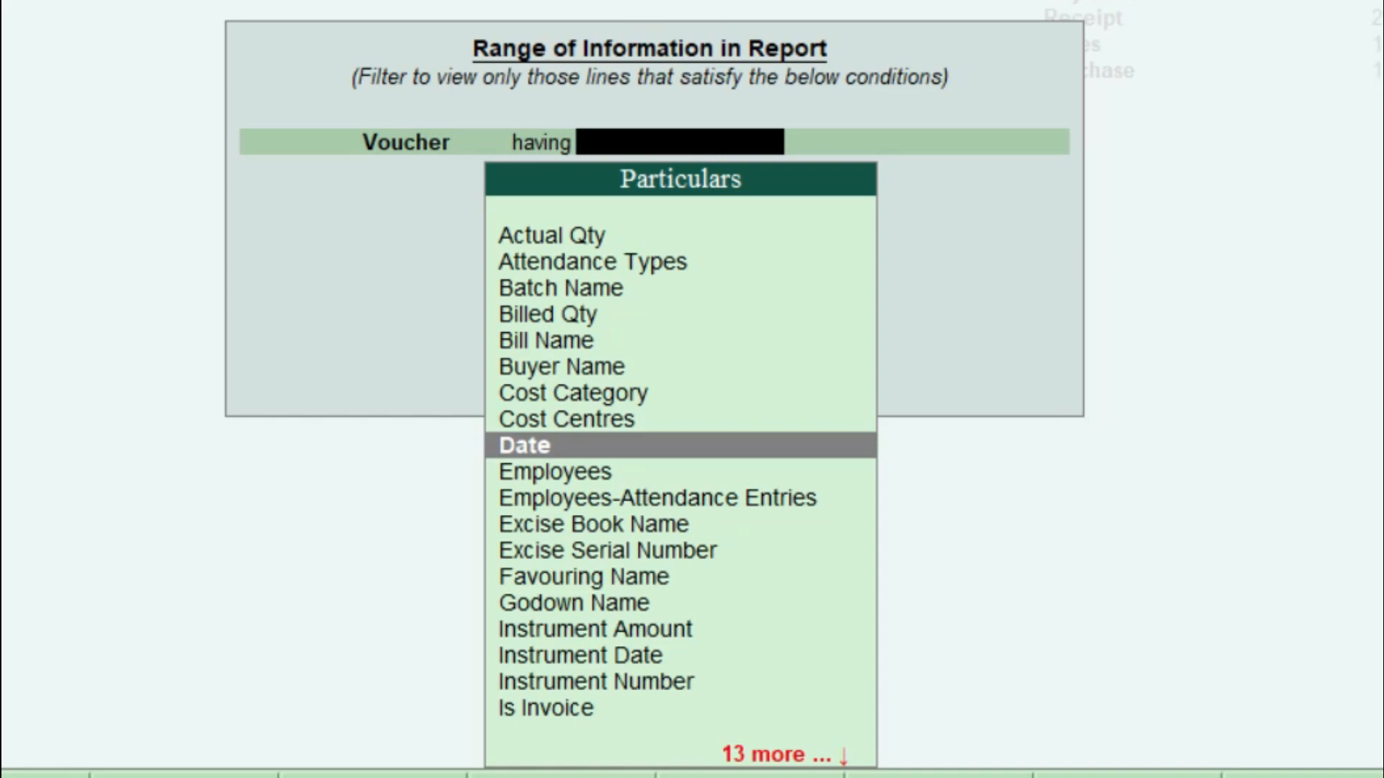
{"action": "key", "text": "Return"}
- Set the date condition to equal to 1-4-2019, end the condition list and apply the filter to the Day Book
{"action": "key", "text": "Up"}
{"action": "key", "text": "Up"}
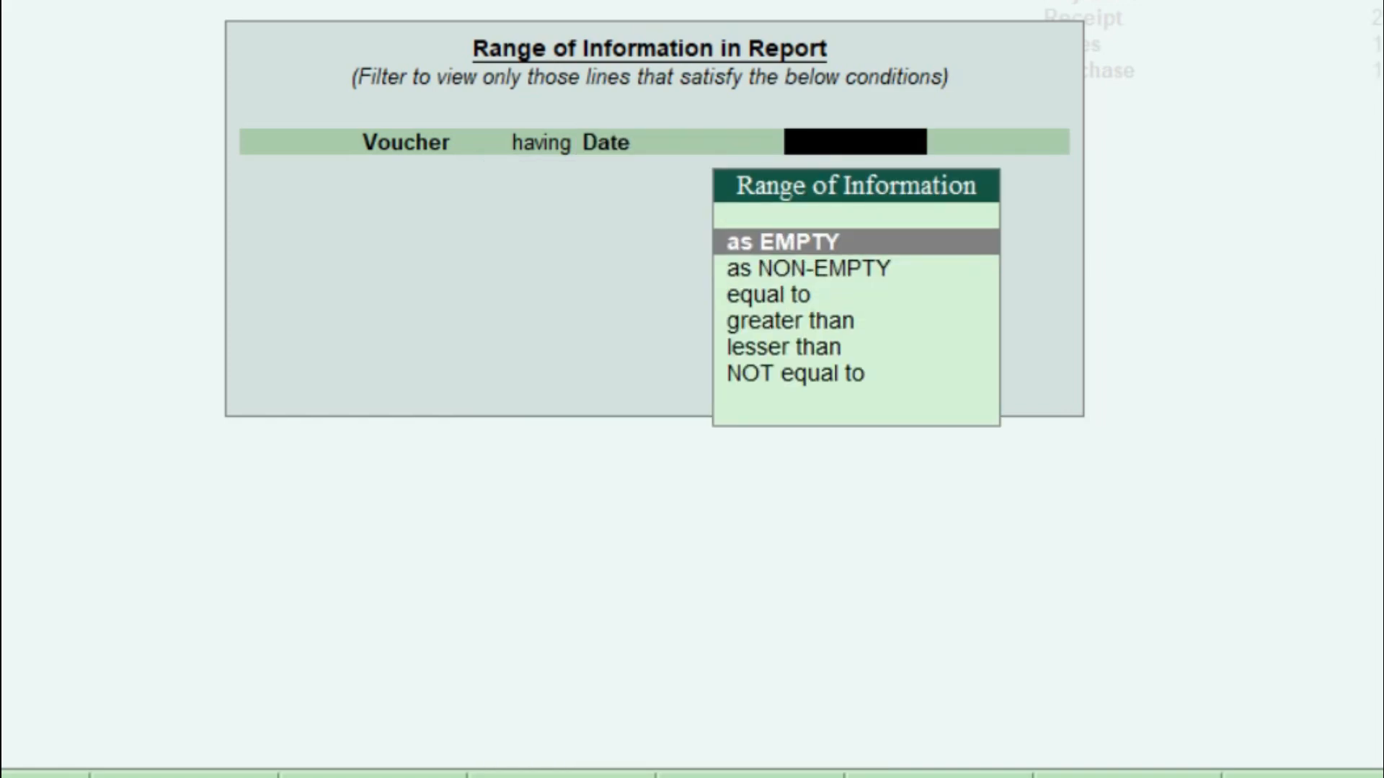
{"action": "key", "text": "Down"}
{"action": "key", "text": "Up"}
{"action": "key", "text": "Down"}
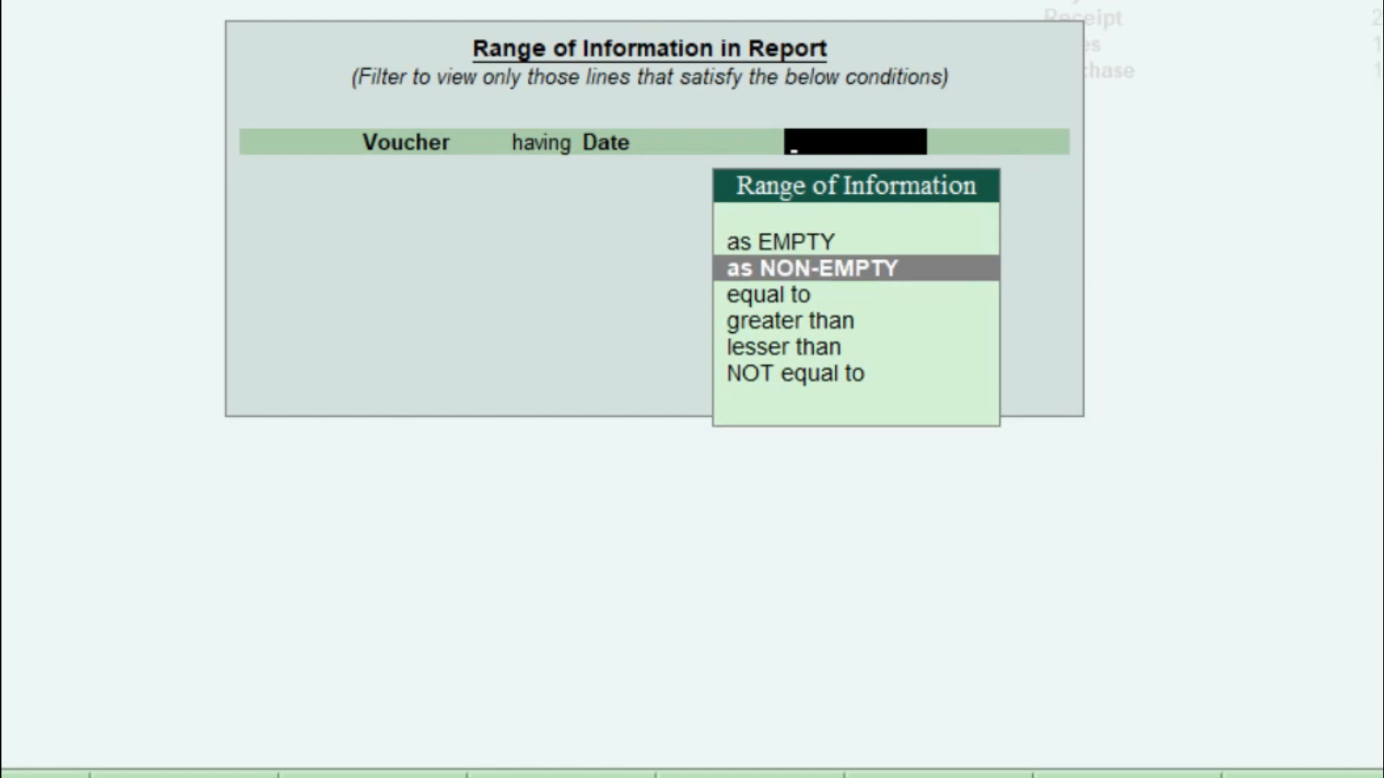
{"action": "key", "text": "Down"}
{"action": "key", "text": "Down"}
{"action": "key", "text": "Down"}
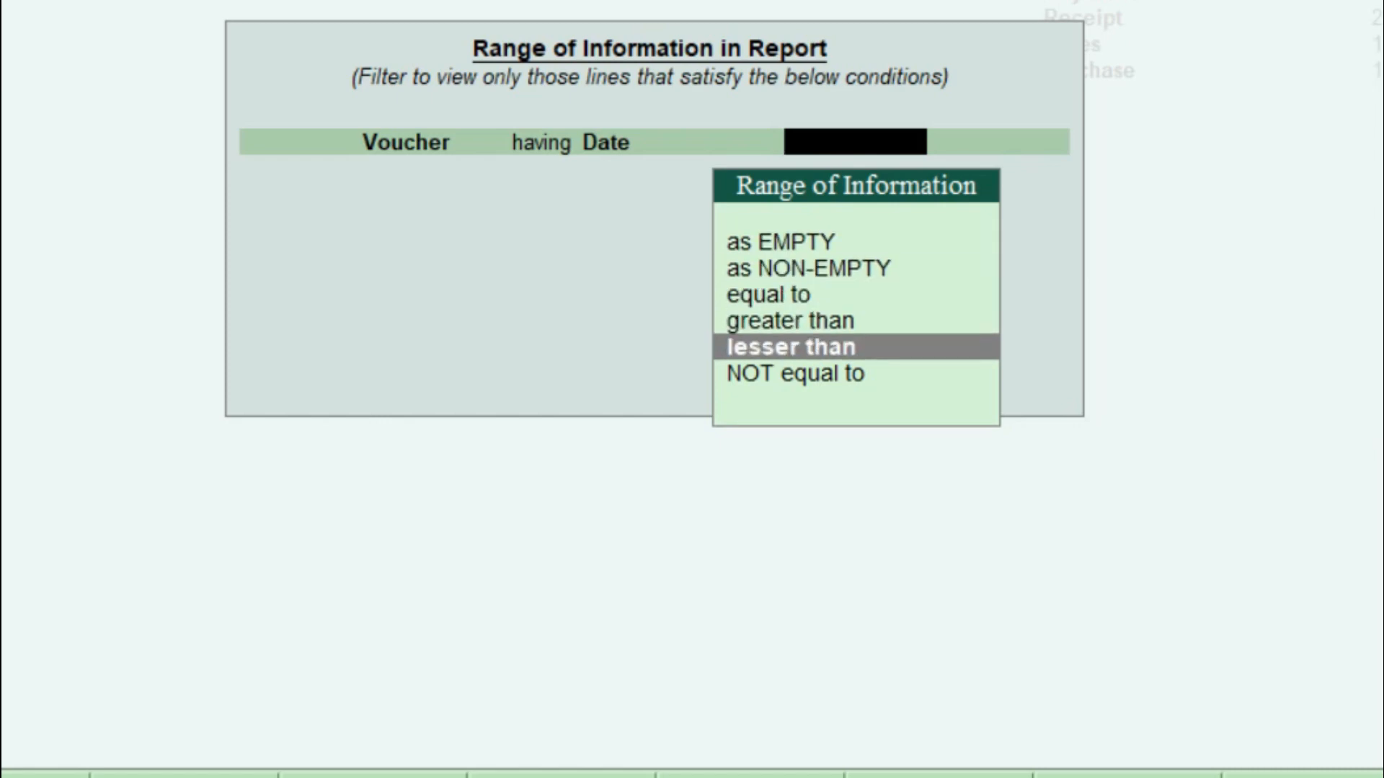
{"action": "key", "text": "Down"}
{"action": "key", "text": "Up"}
{"action": "key", "text": "Up"}
{"action": "key", "text": "Up"}
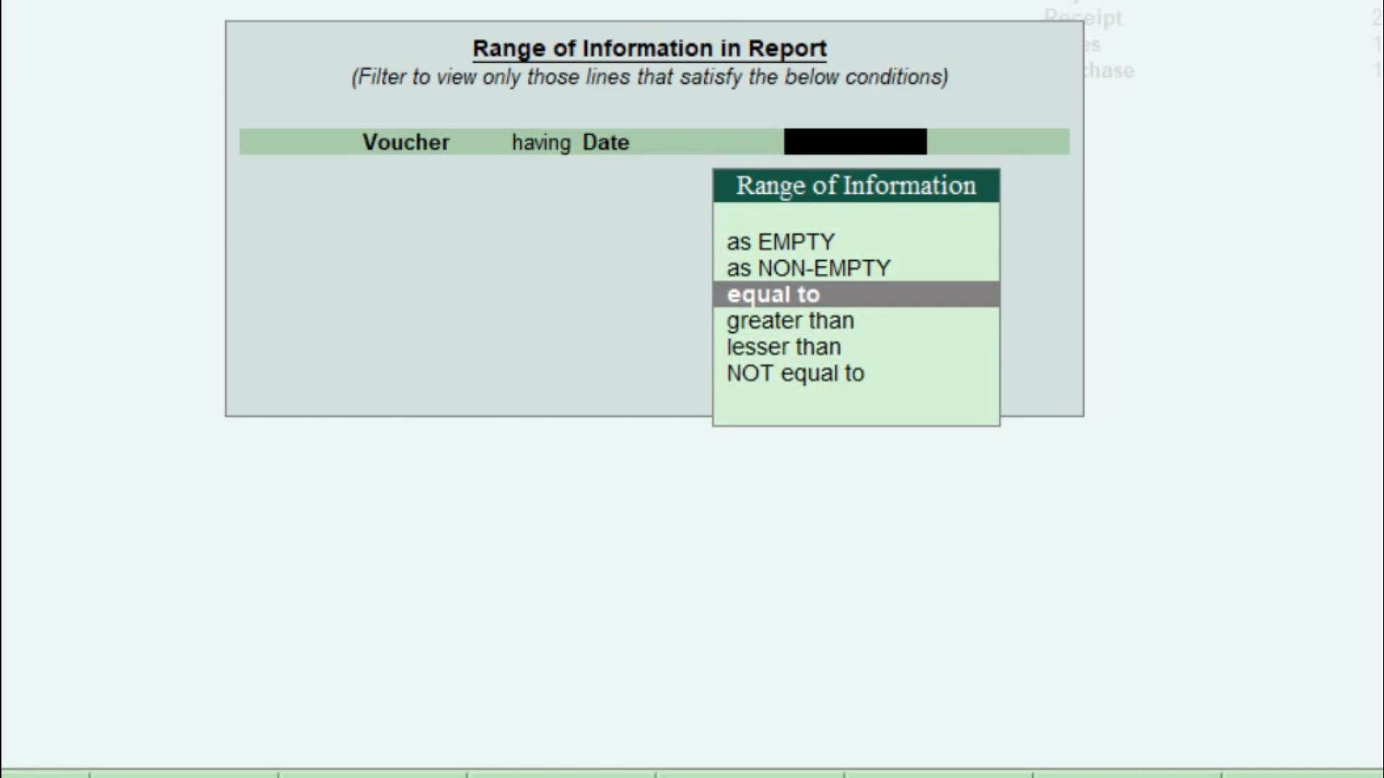
{"action": "key", "text": "Return"}
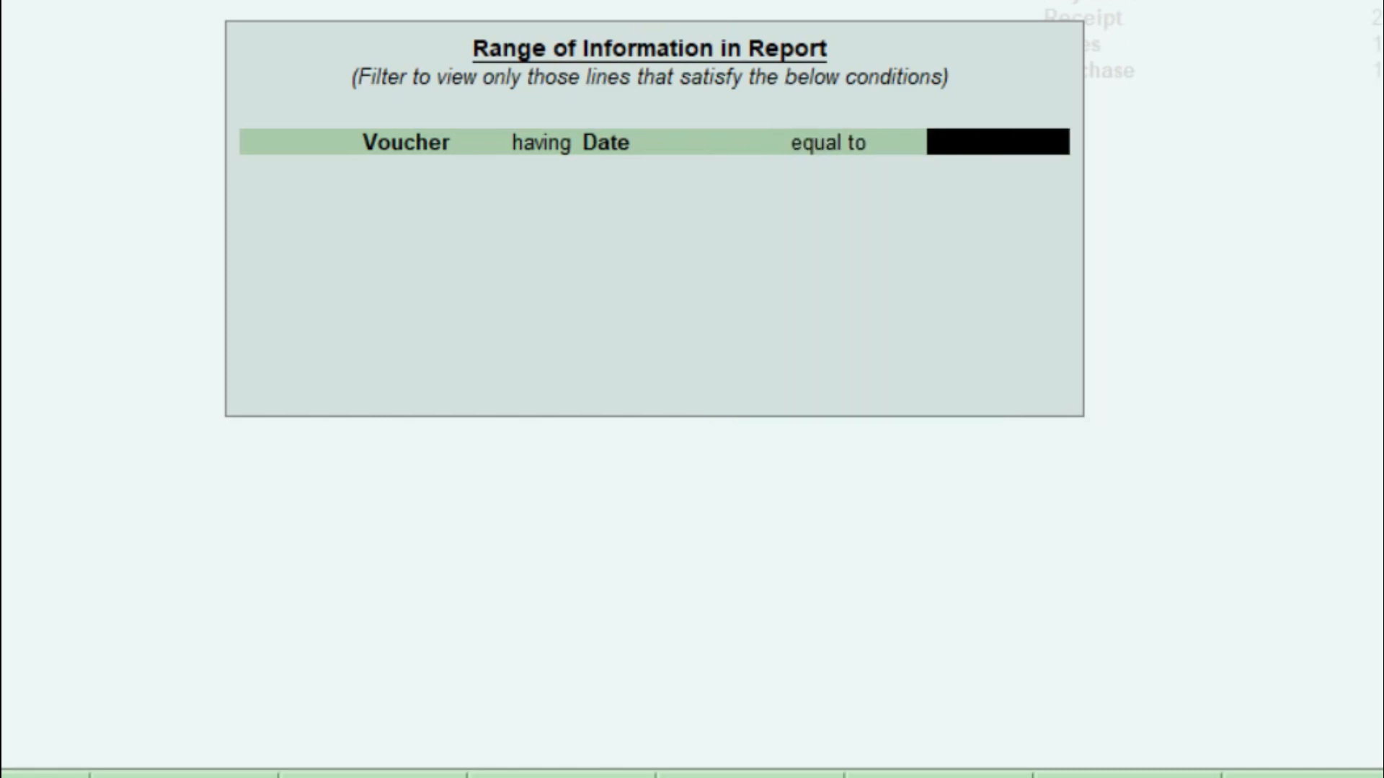
{"action": "type", "text": "1-4-2019"}
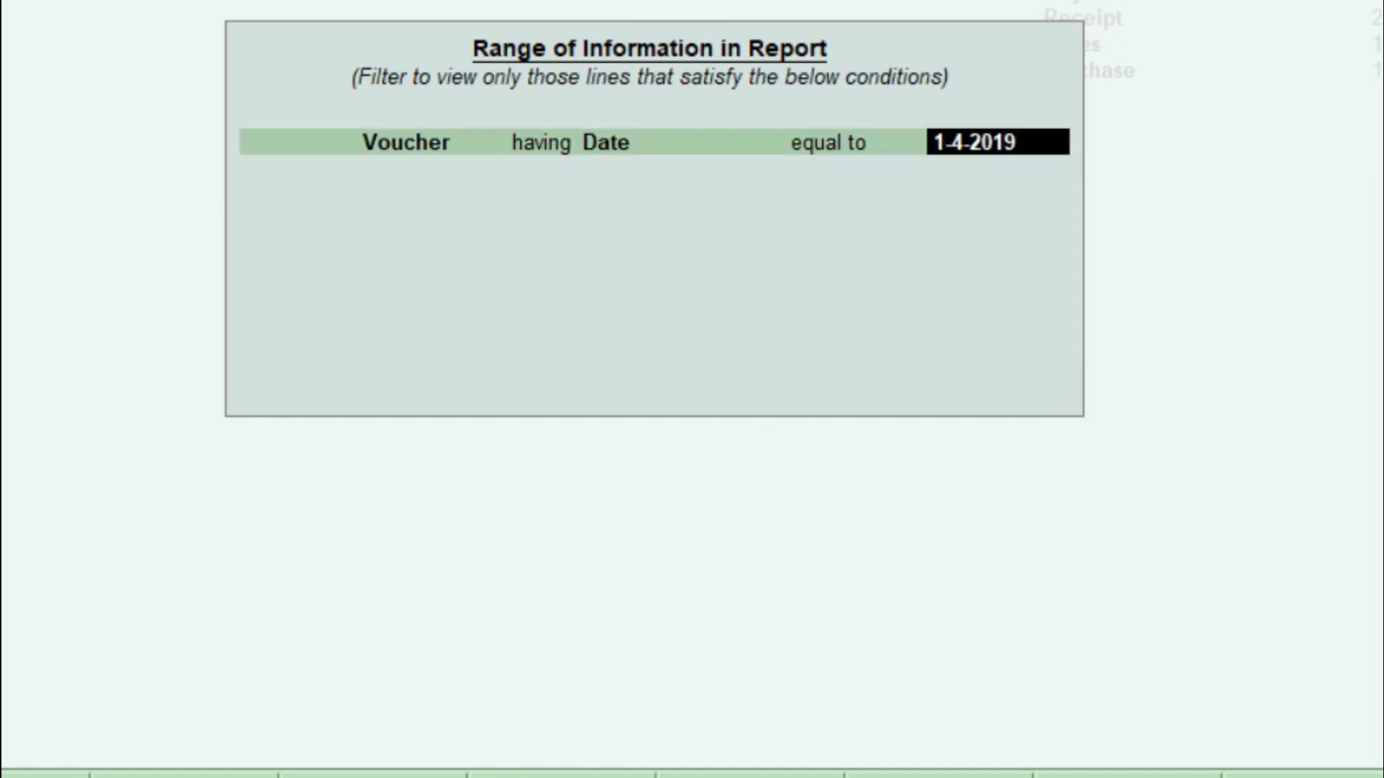
{"action": "key", "text": "Return"}
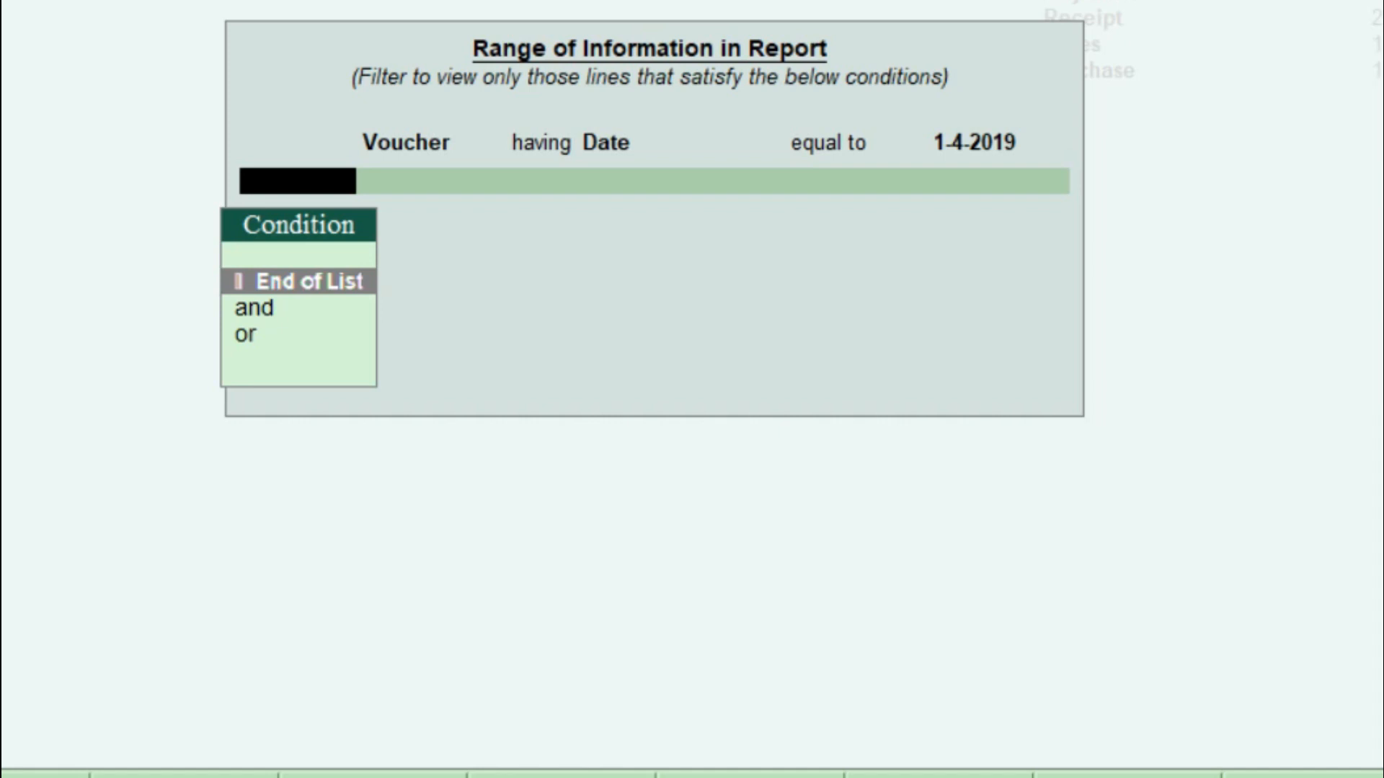
{"action": "key", "text": "Return"}
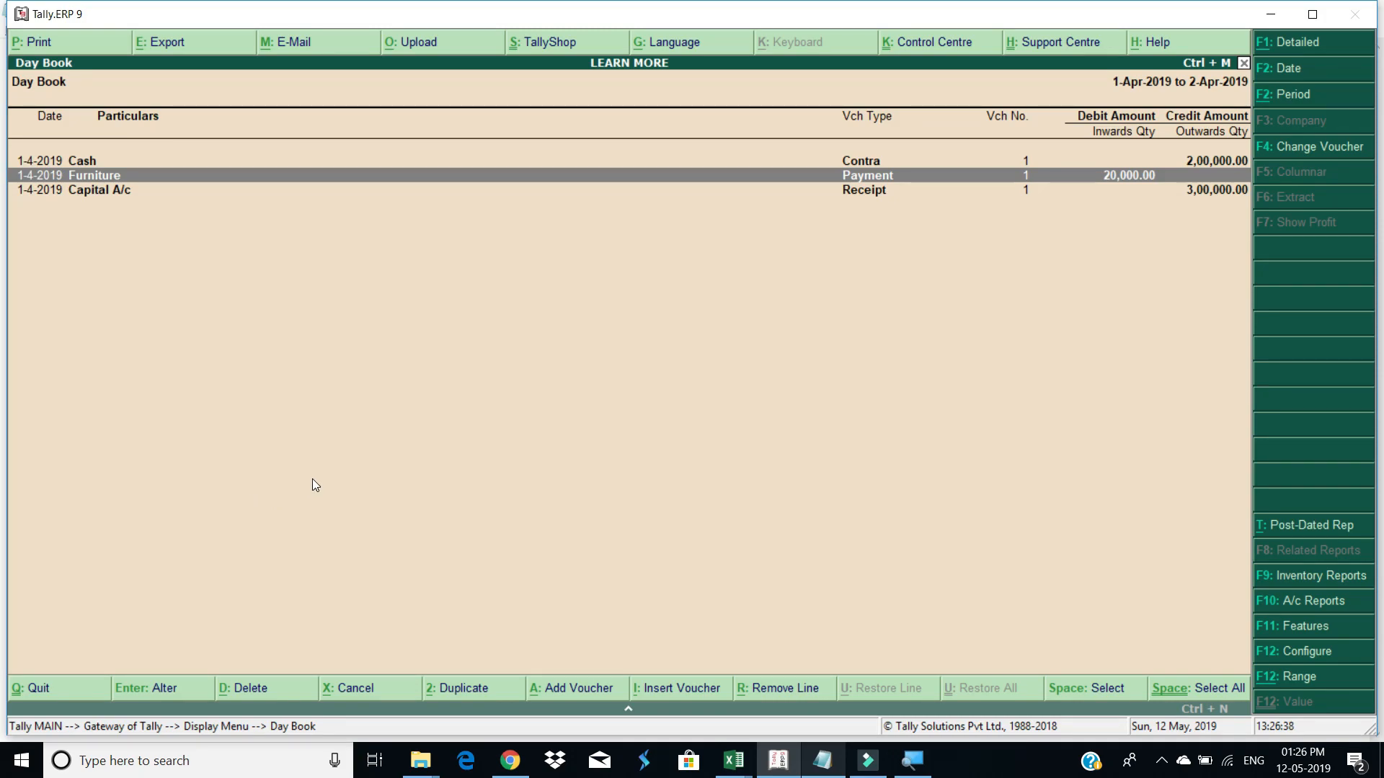
- Open the Furniture payment voucher from the filtered Day Book, move to the adjacent Capital A/c receipt voucher and return
{"action": "key", "text": "Return"}
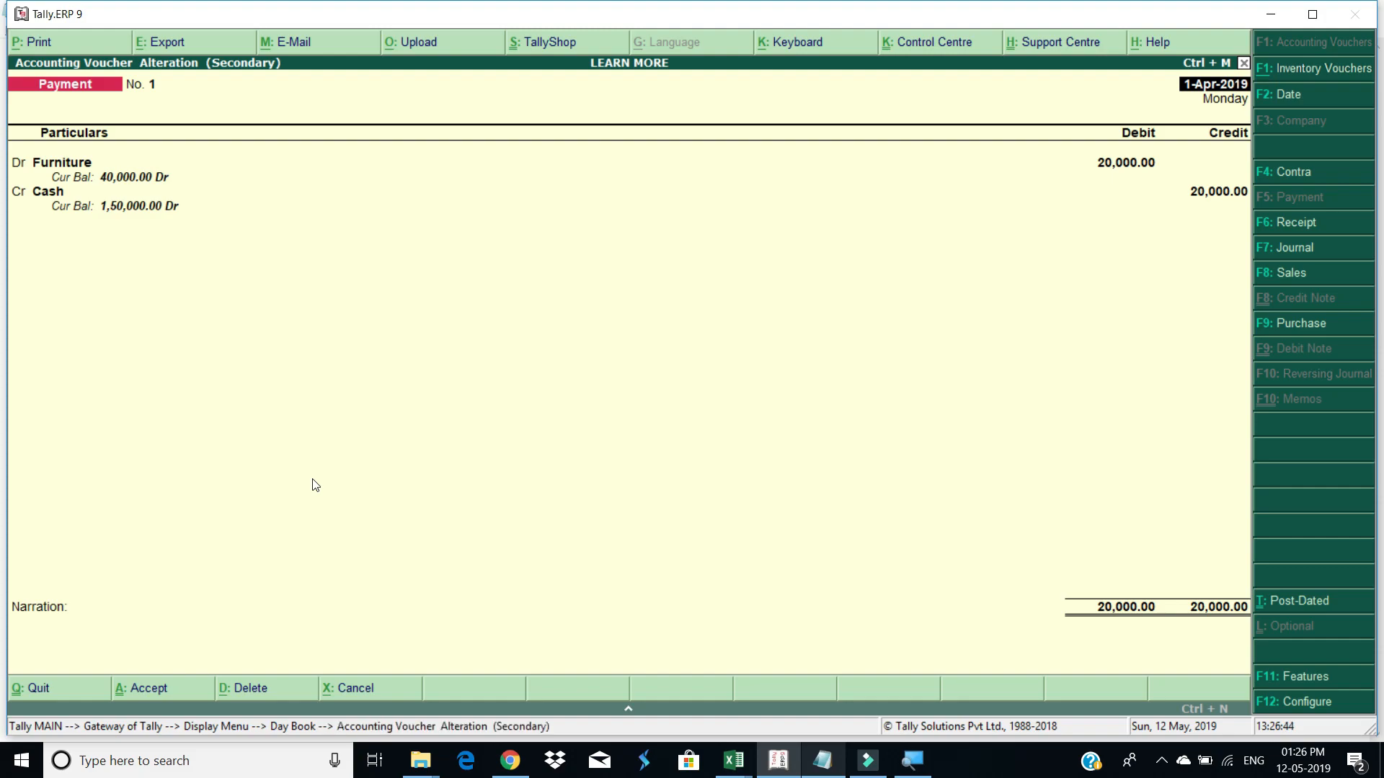
{"action": "key", "text": "Page_Up"}
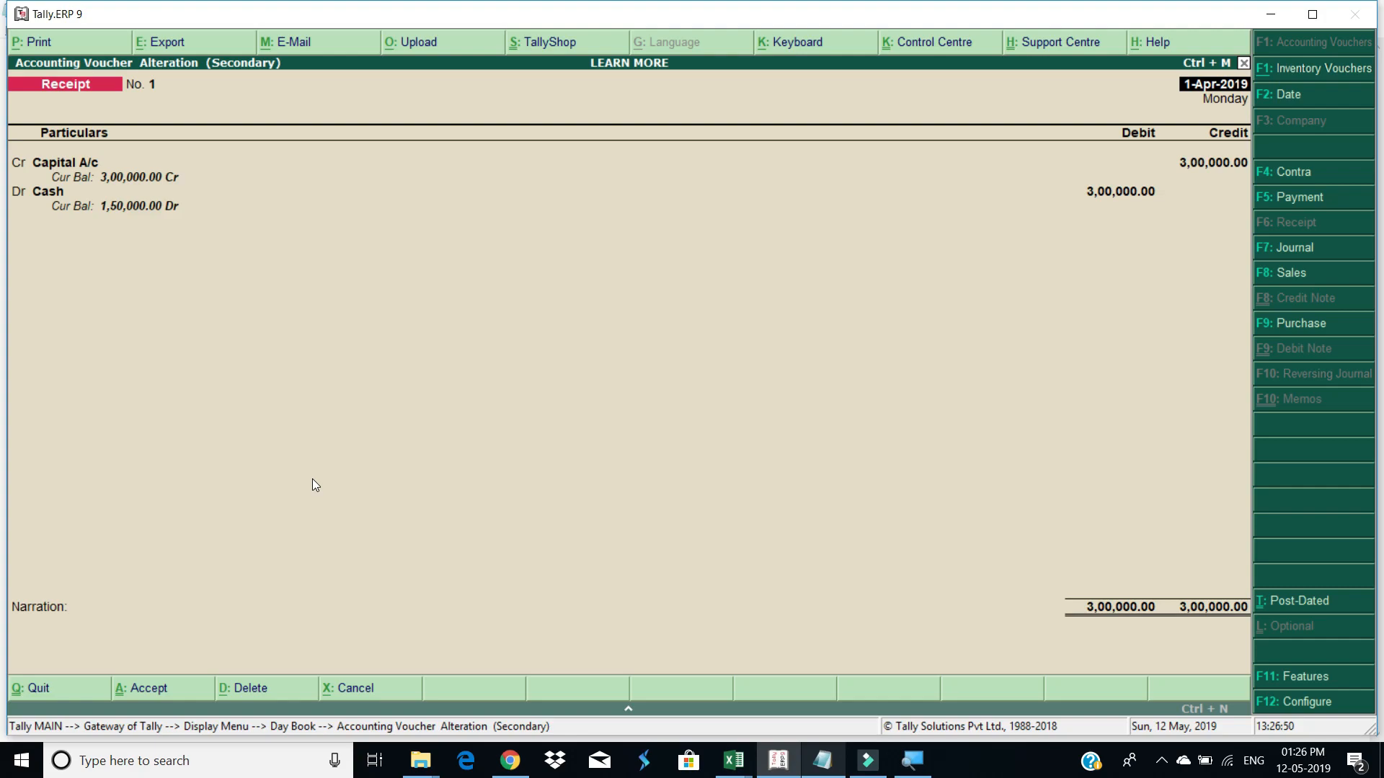
{"action": "key", "text": "Page_Down"}
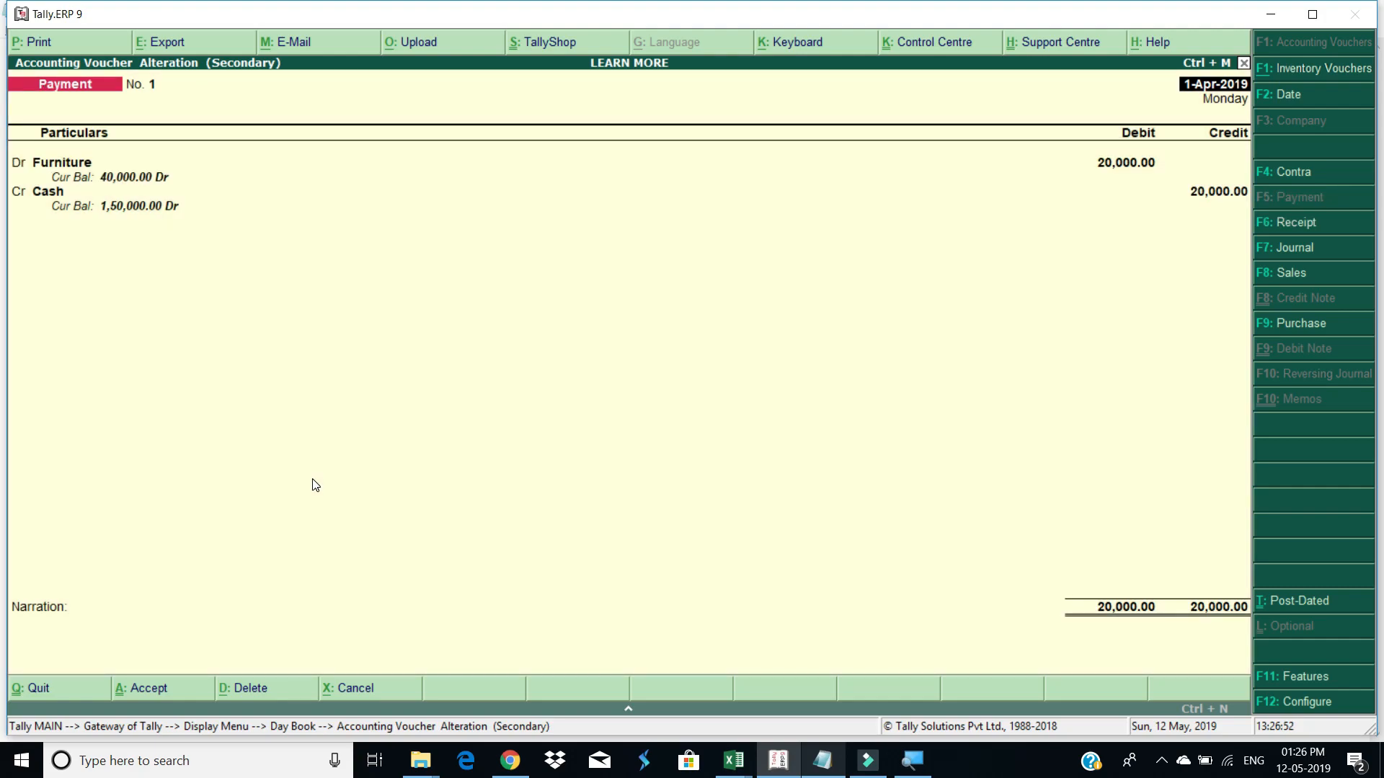
- Browse from the Furniture payment voucher to the Cash contra voucher, back to the Capital A/c receipt voucher, and return to the Day Book
{"action": "key", "text": "Page_Down"}
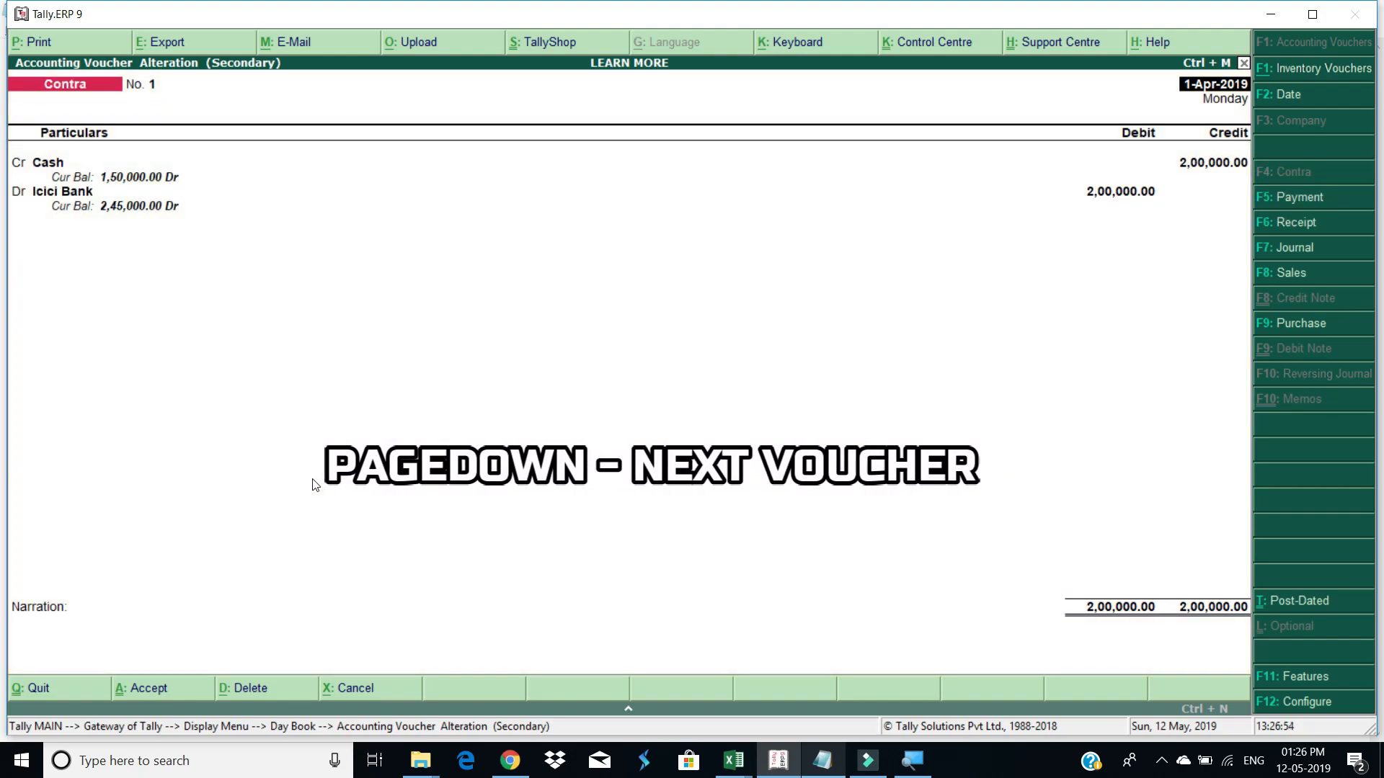
{"action": "key", "text": "Page_Up"}
{"action": "key", "text": "Page_Up"}
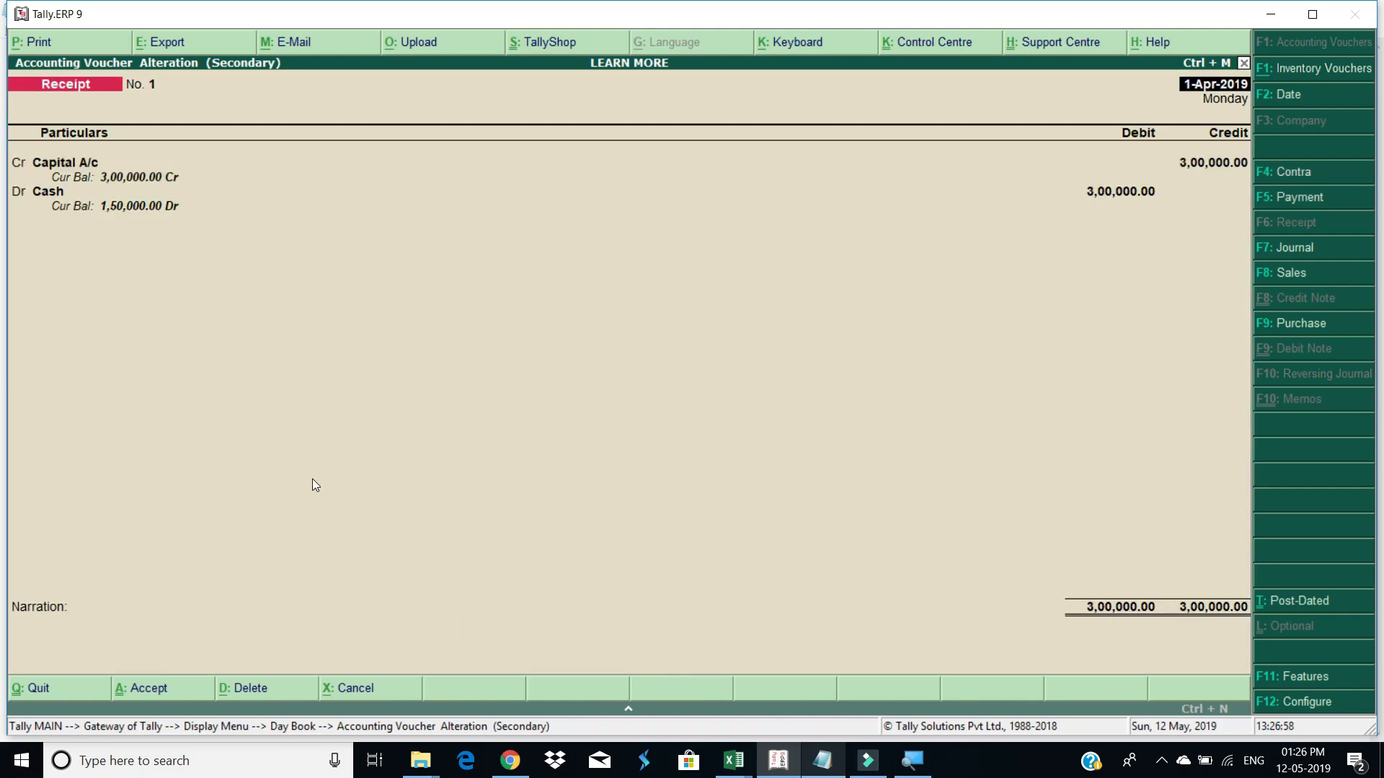
{"action": "key", "text": "Escape"}
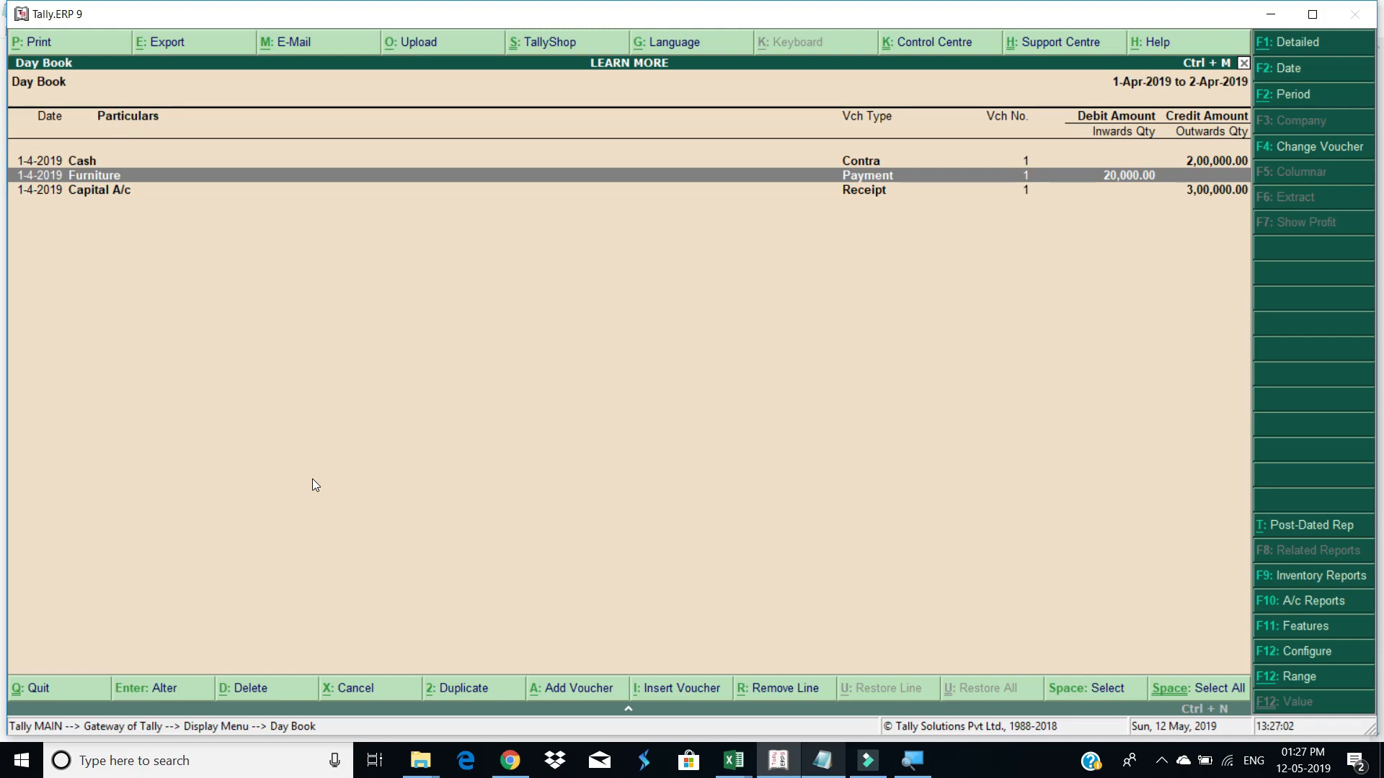
- Reopen the Furniture payment voucher from the Day Book and open its debit ledger, Furniture, for alteration
{"action": "key", "text": "Return"}
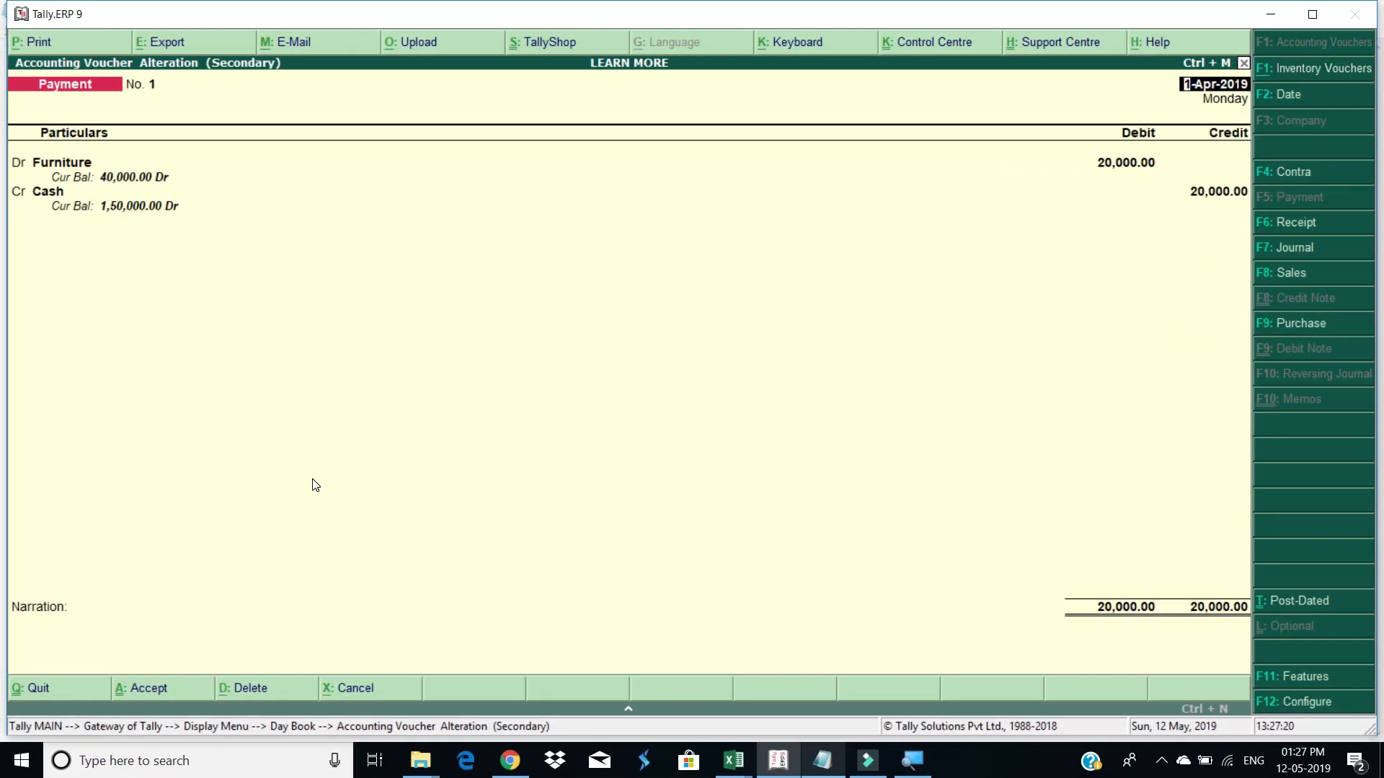
{"action": "key", "text": "Return"}
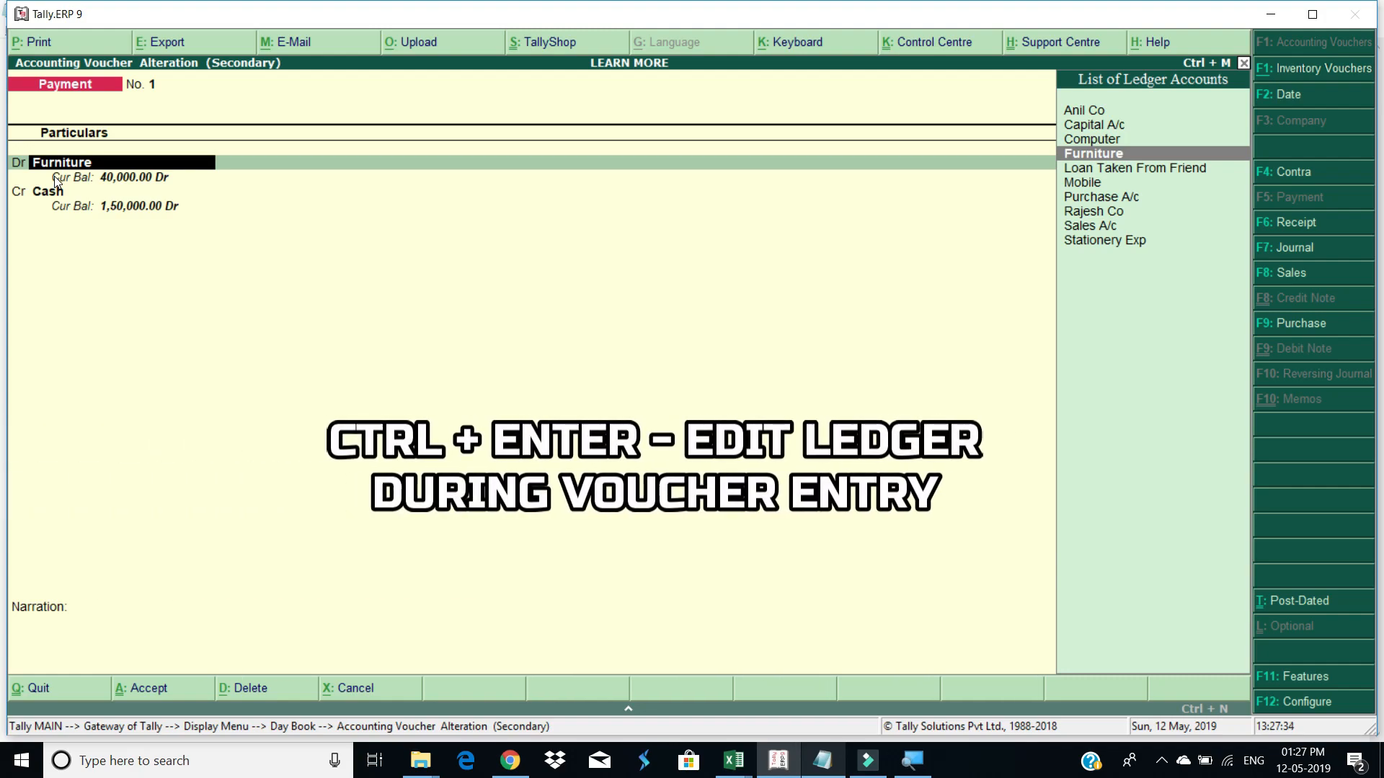
{"action": "key", "text": "ctrl+Return"}
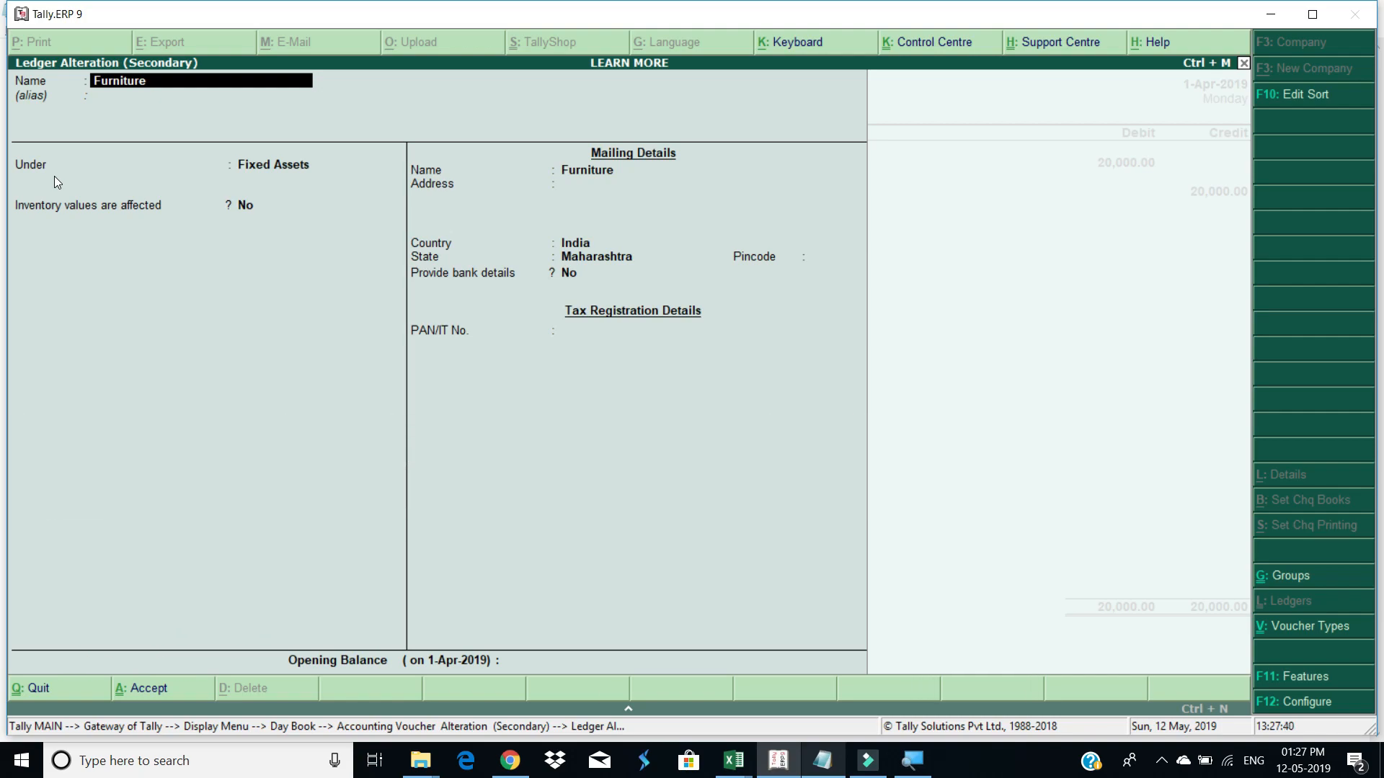
- Accept the Furniture ledger's existing details from name through opening balance and save the ledger back to the voucher
{"action": "key", "text": "Return"}
{"action": "key", "text": "Return"}
{"action": "key", "text": "Return"}
{"action": "key", "text": "Return"}
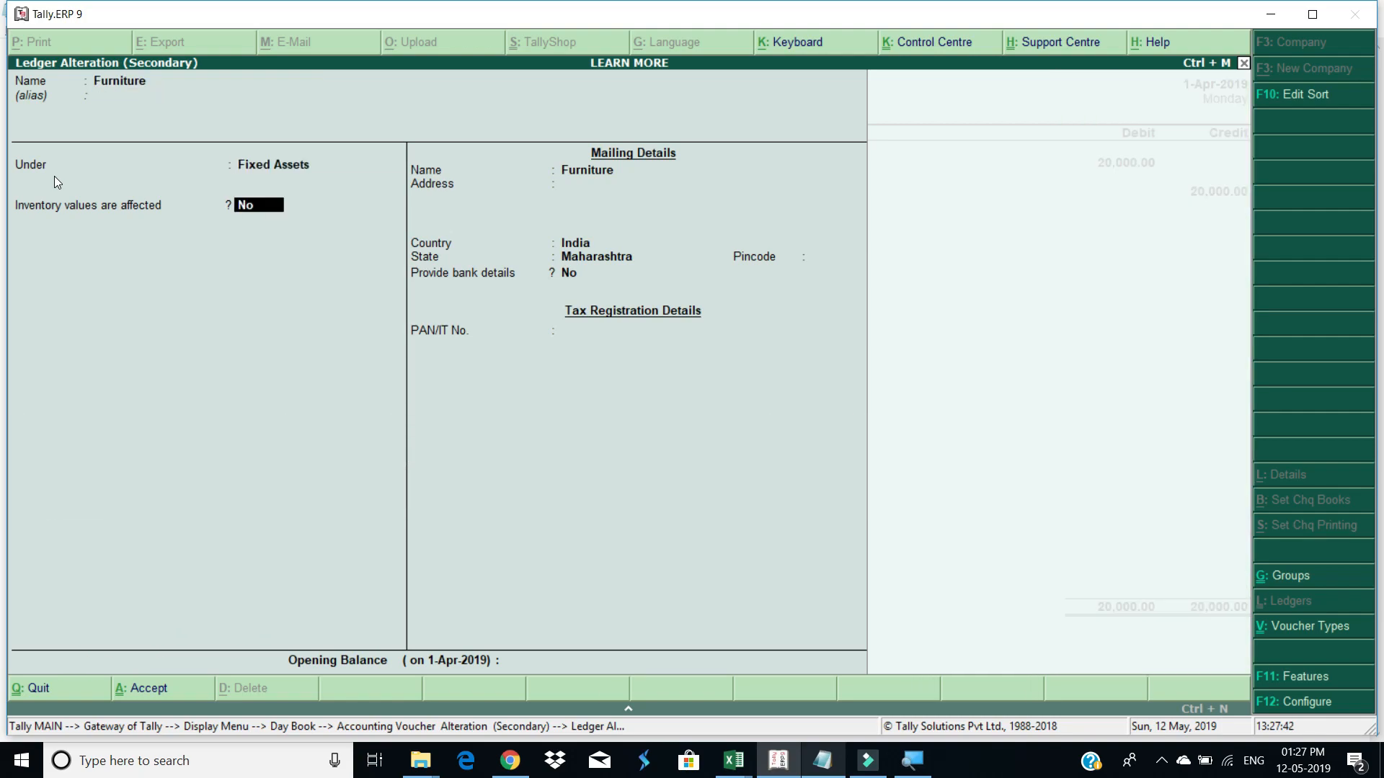
{"action": "key", "text": "Return"}
{"action": "key", "text": "Return"}
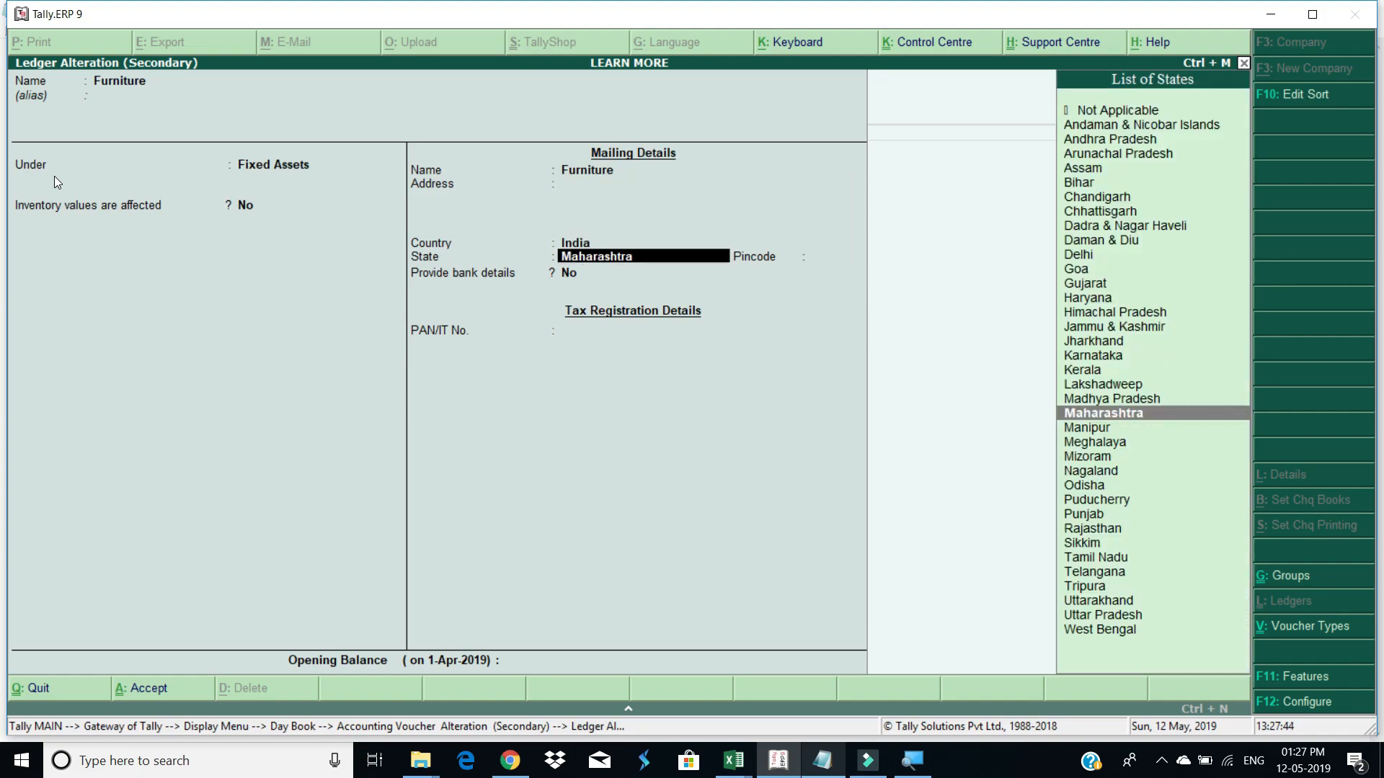
{"action": "key", "text": "Return"}
{"action": "key", "text": "Return"}
{"action": "key", "text": "Return"}
{"action": "key", "text": "Return"}
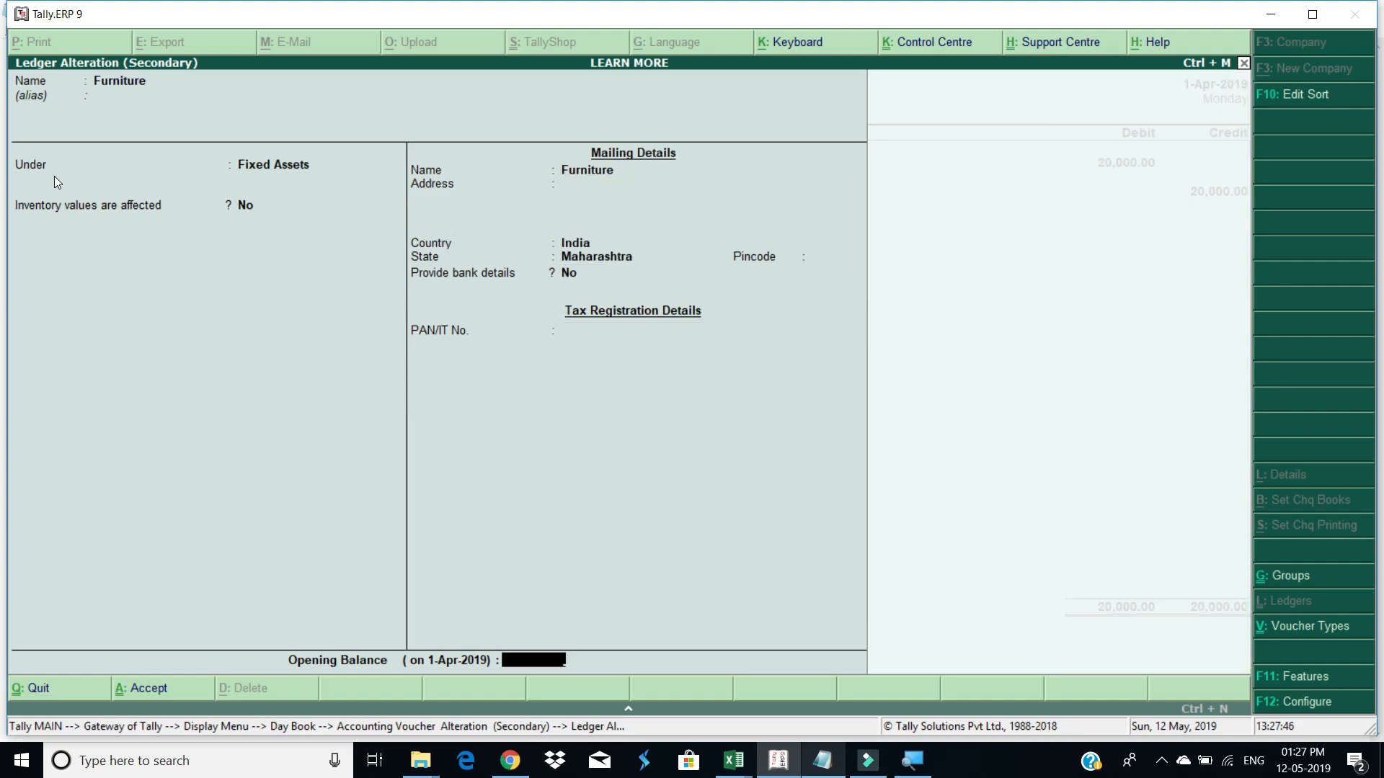
{"action": "key", "text": "Return"}
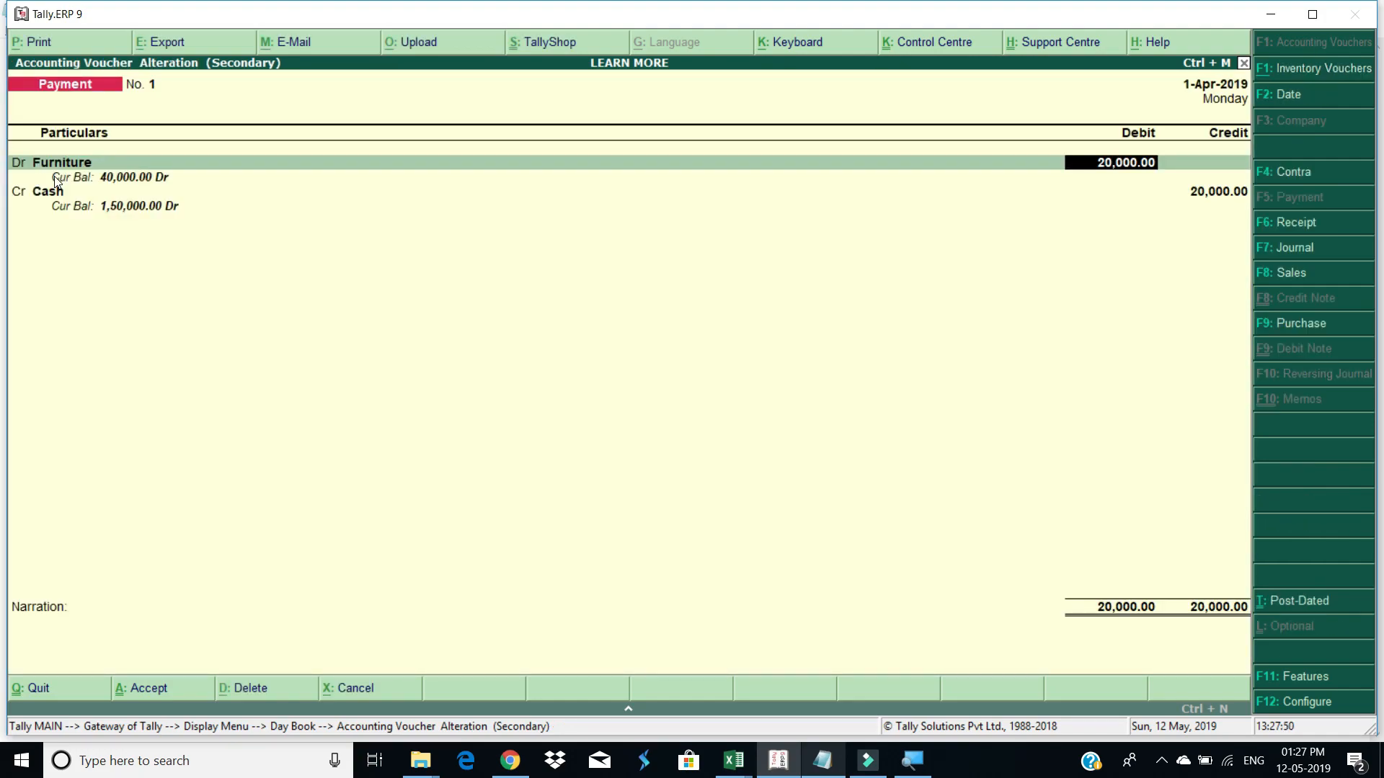
- Open a blank ledger creation form from the payment voucher's debit ledger entry and close it without creating a ledger
{"action": "key", "text": "BackSpace"}
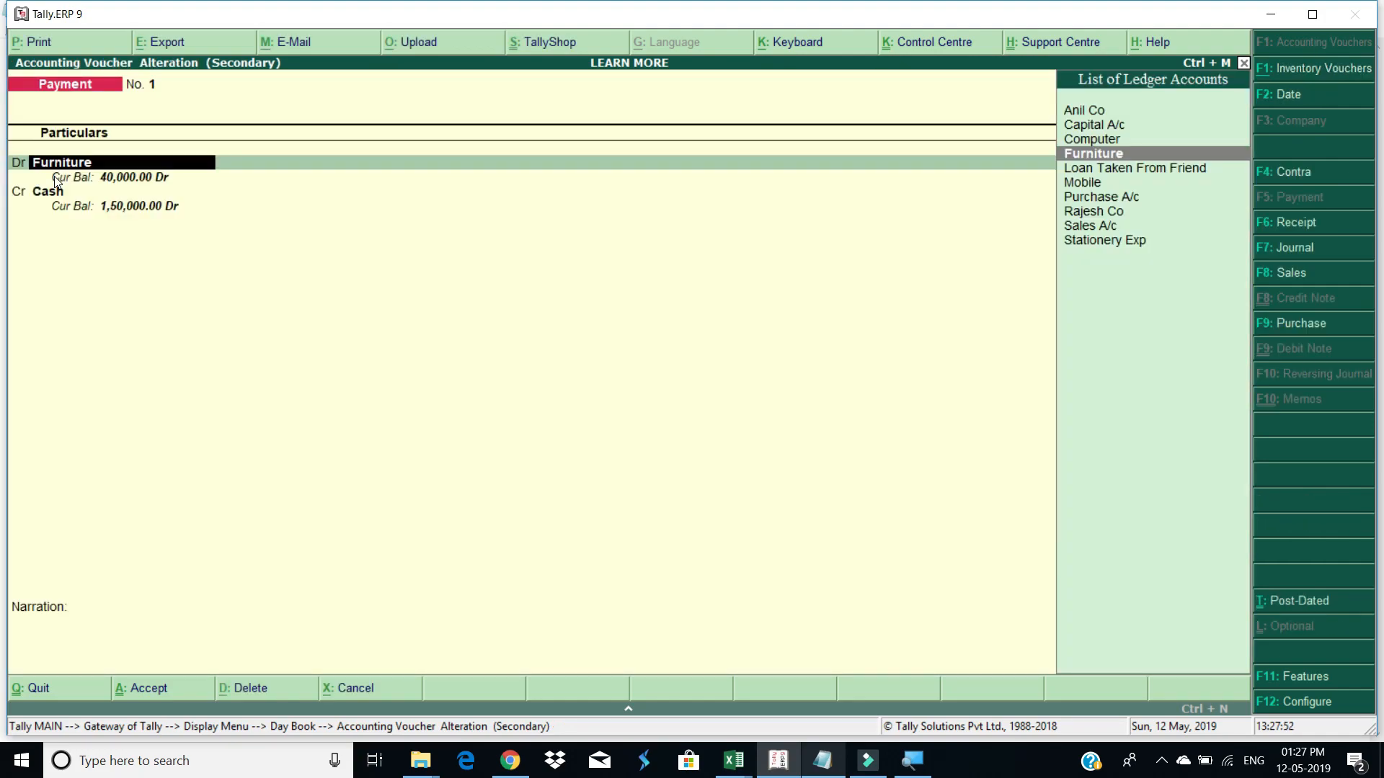
{"action": "key", "text": "alt+c"}
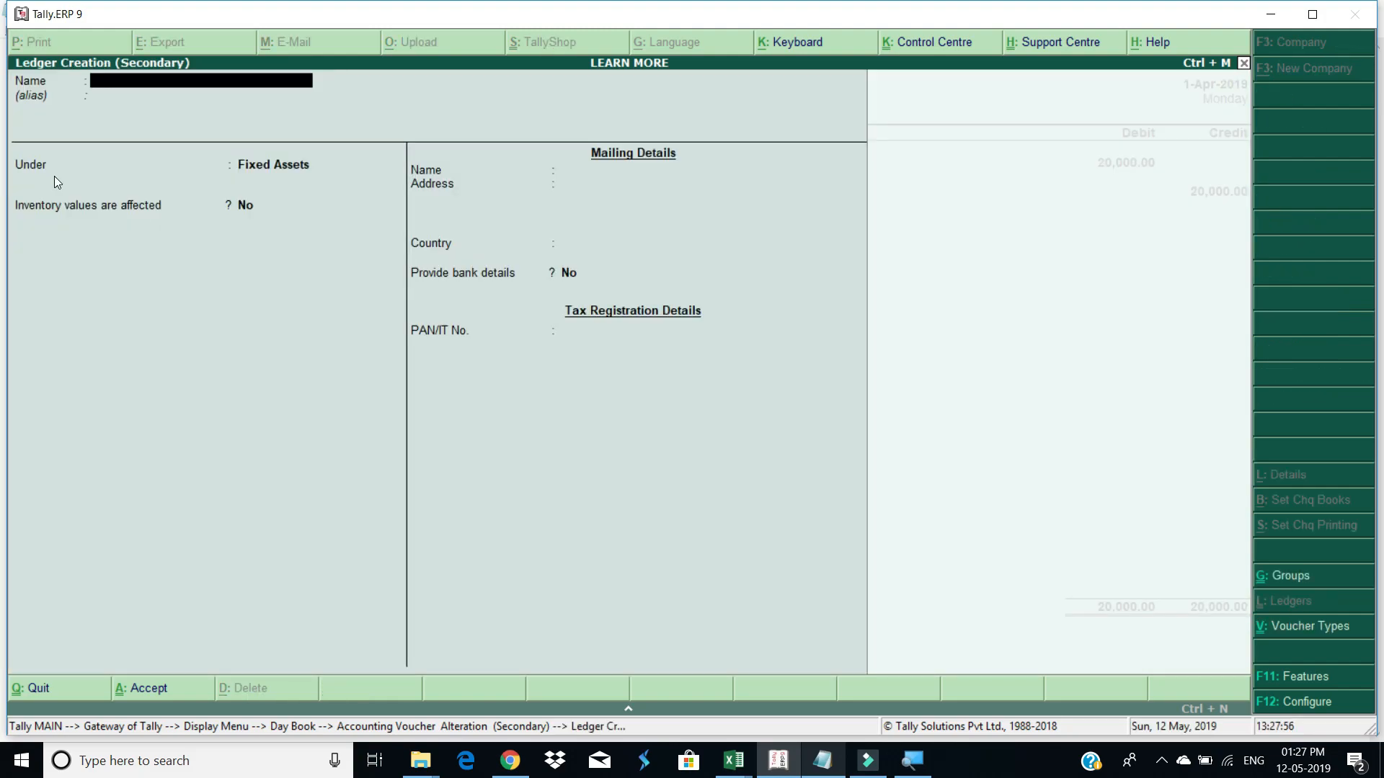
{"action": "key", "text": "Escape"}
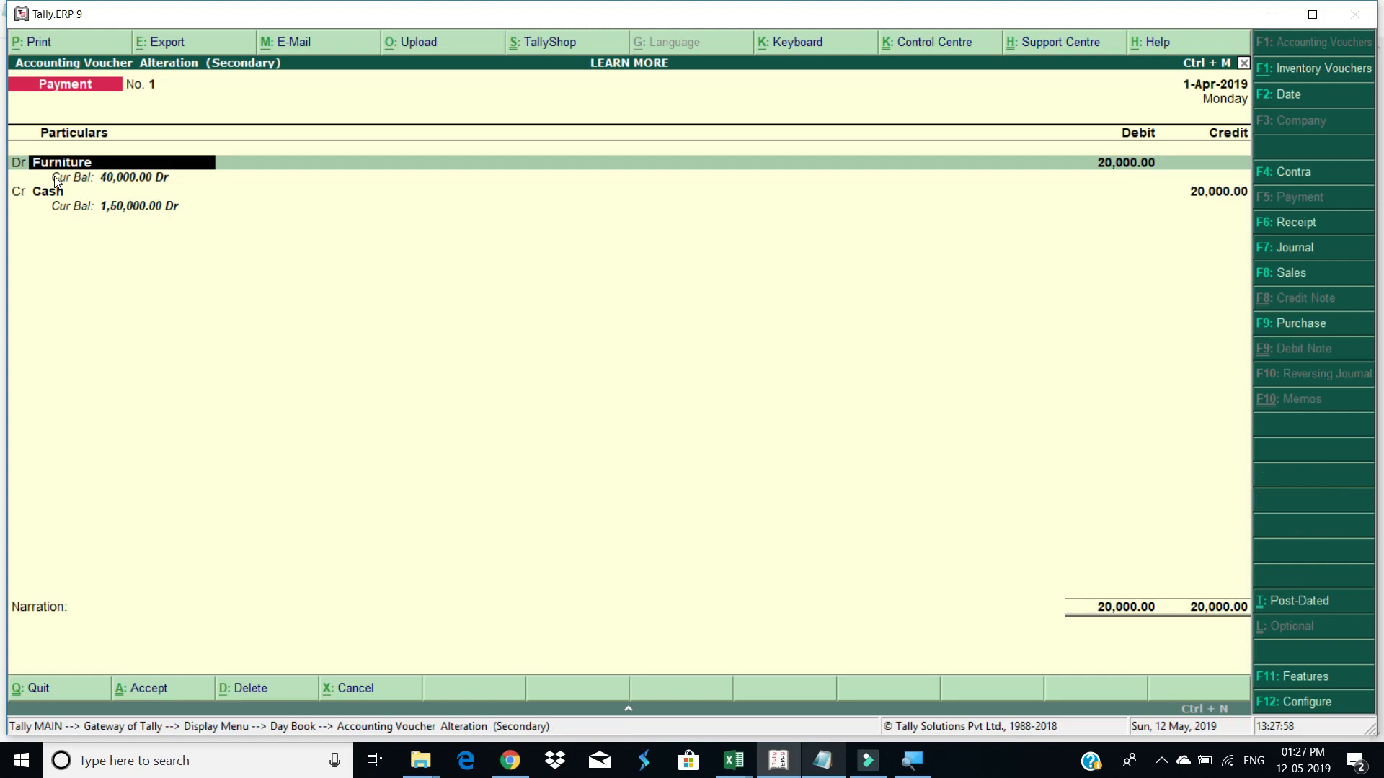